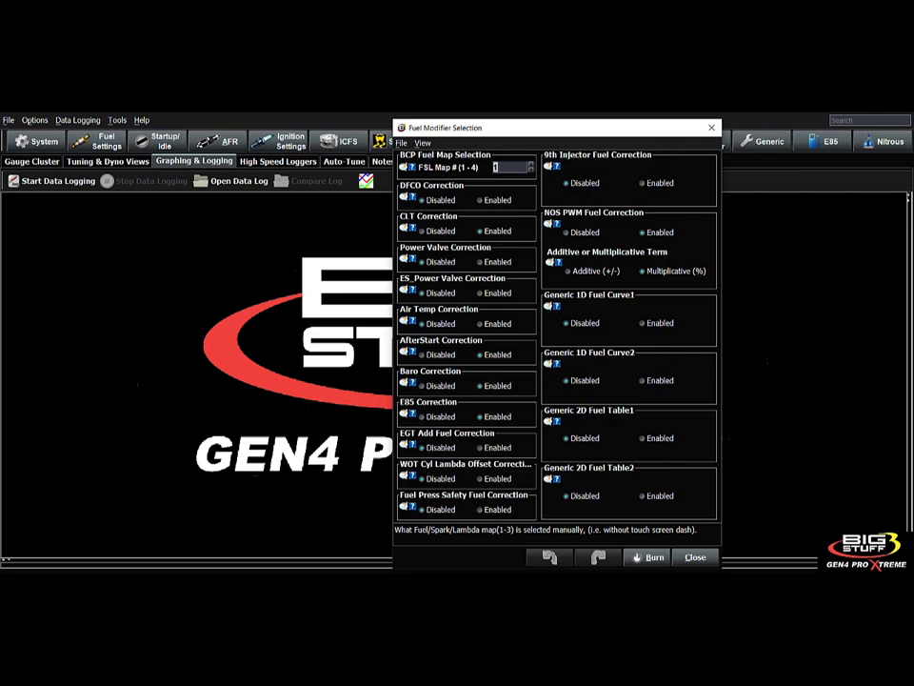
- Disable the Baro correction and check that FSL Map 1 uses Fuel Table1
left_click(423, 385)
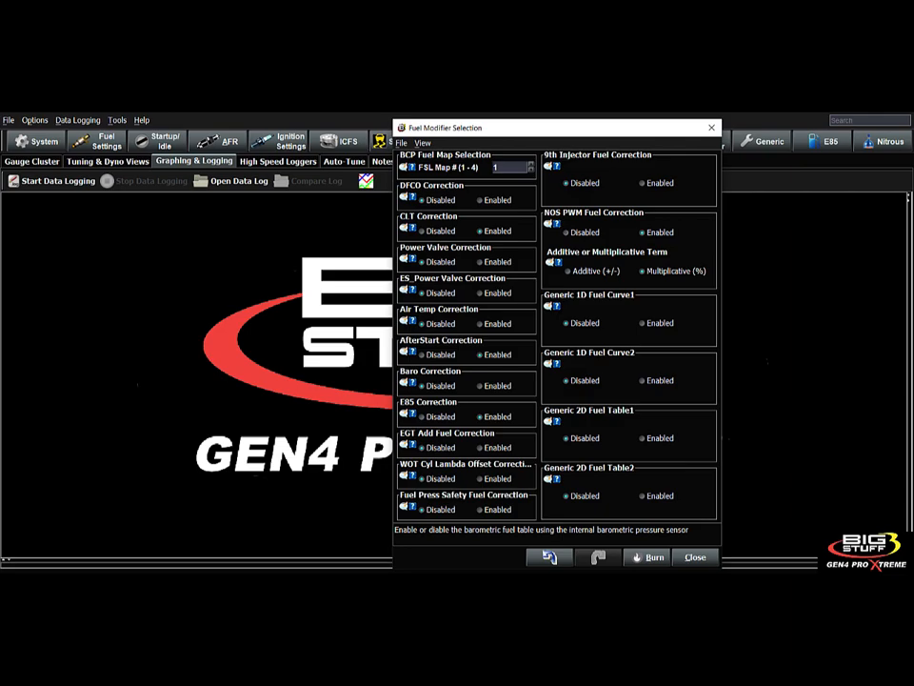
left_click(504, 167)
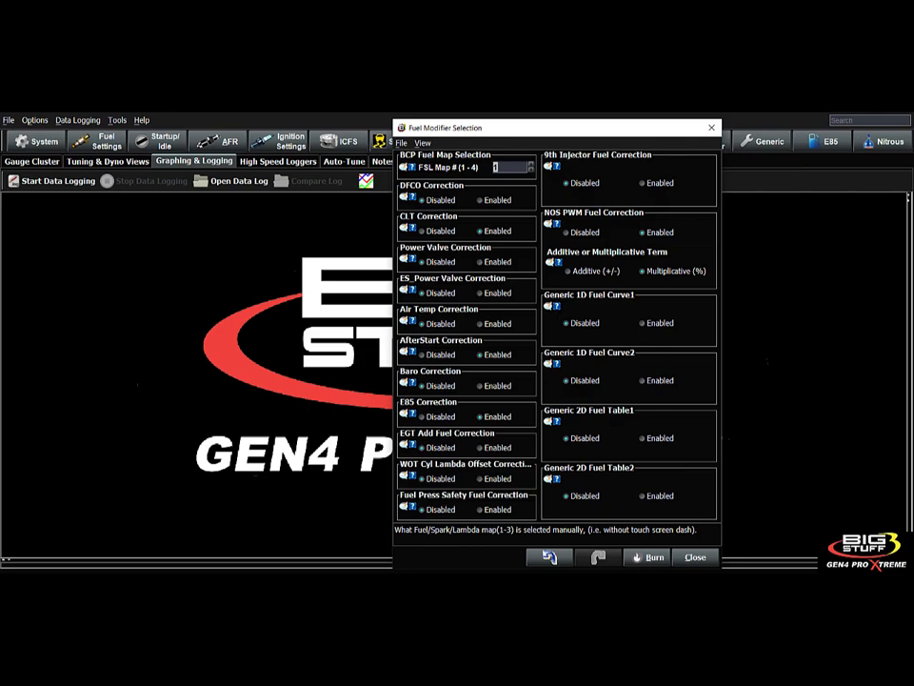
left_click(96, 141)
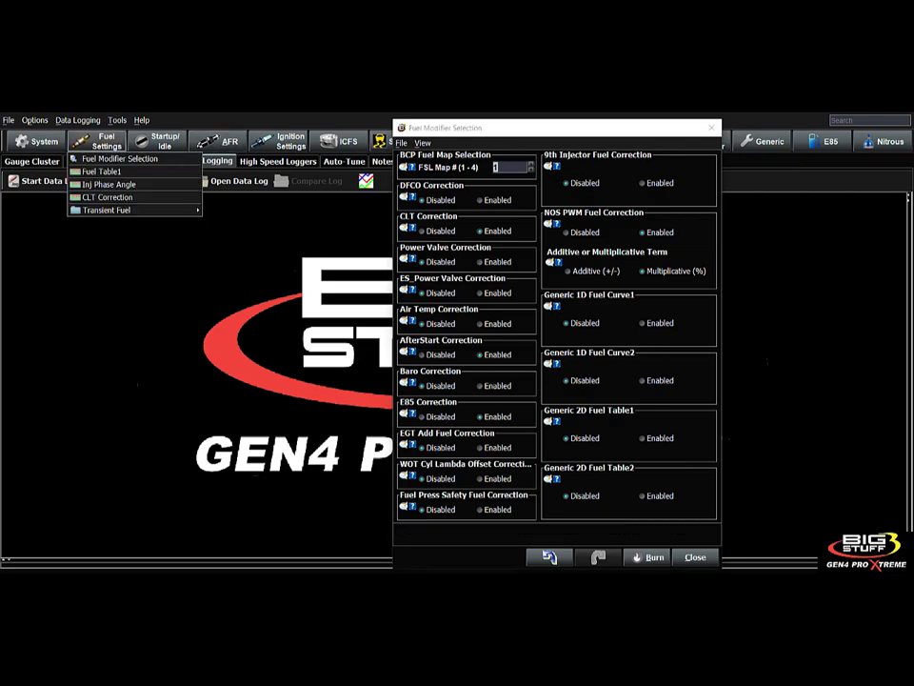
mouse_move(380, 141)
left_click(609, 166)
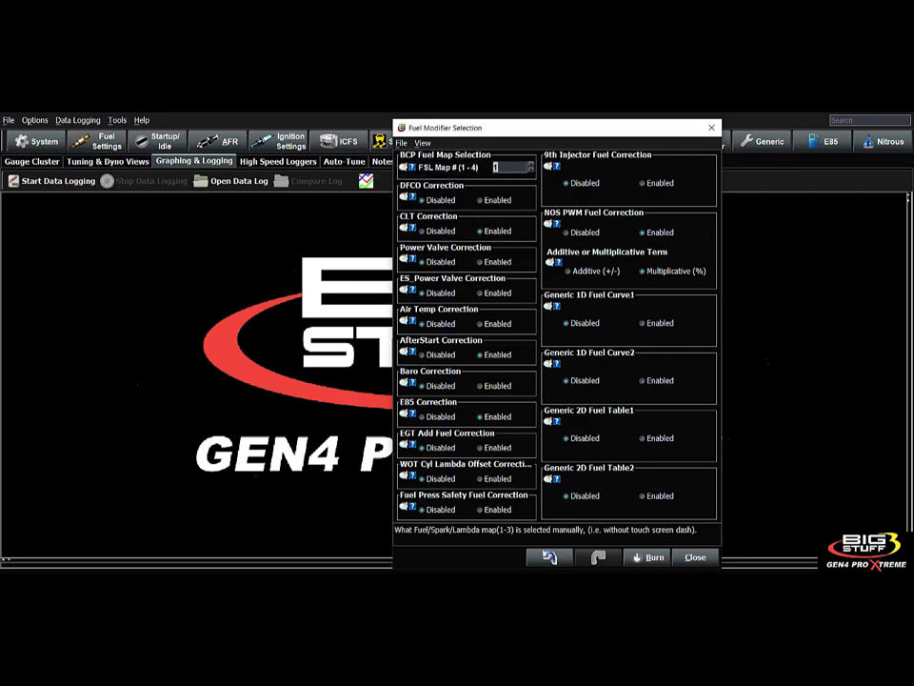
- Set FSL Map # to 2 and confirm the fuel table now reads Fuel Table2
left_click(96, 141)
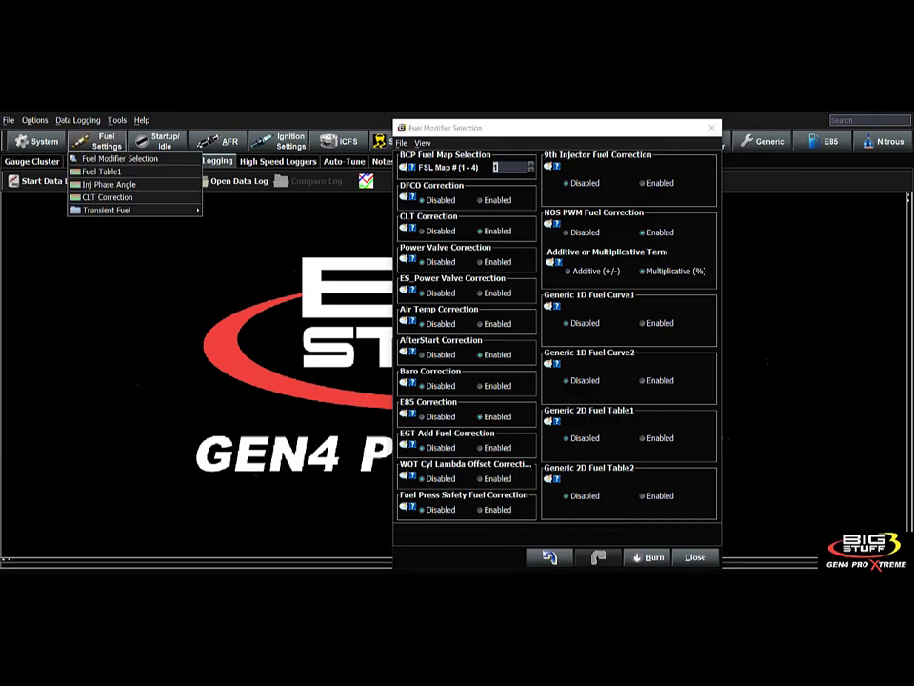
mouse_move(218, 141)
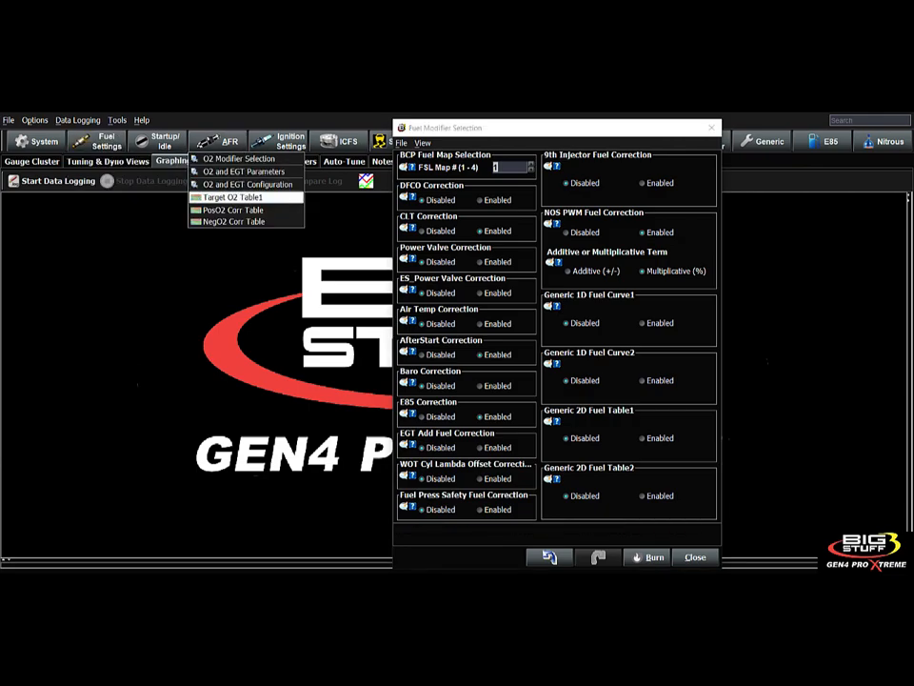
mouse_move(286, 143)
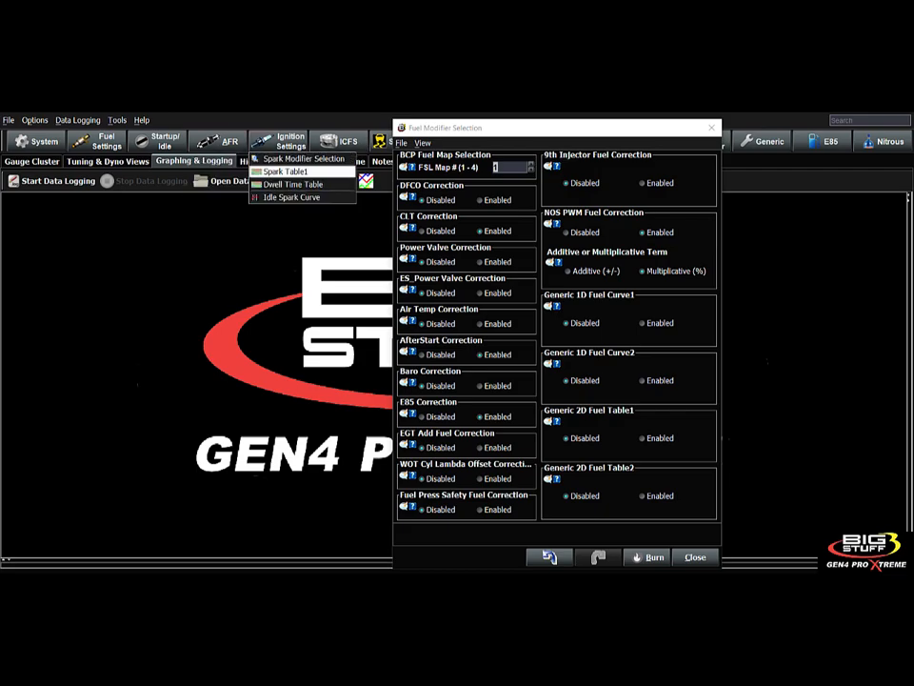
type("2")
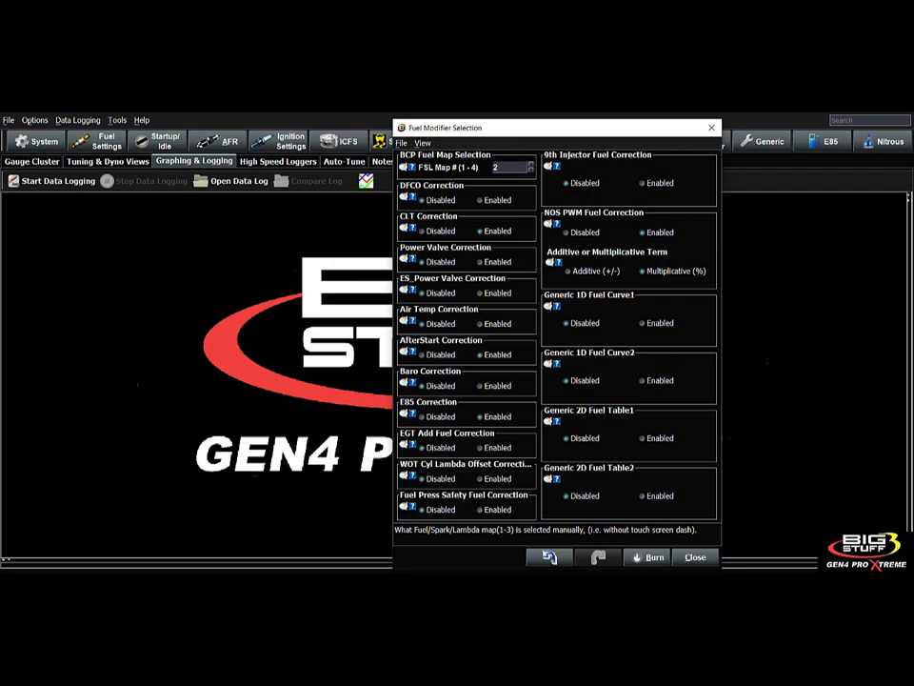
left_click(97, 141)
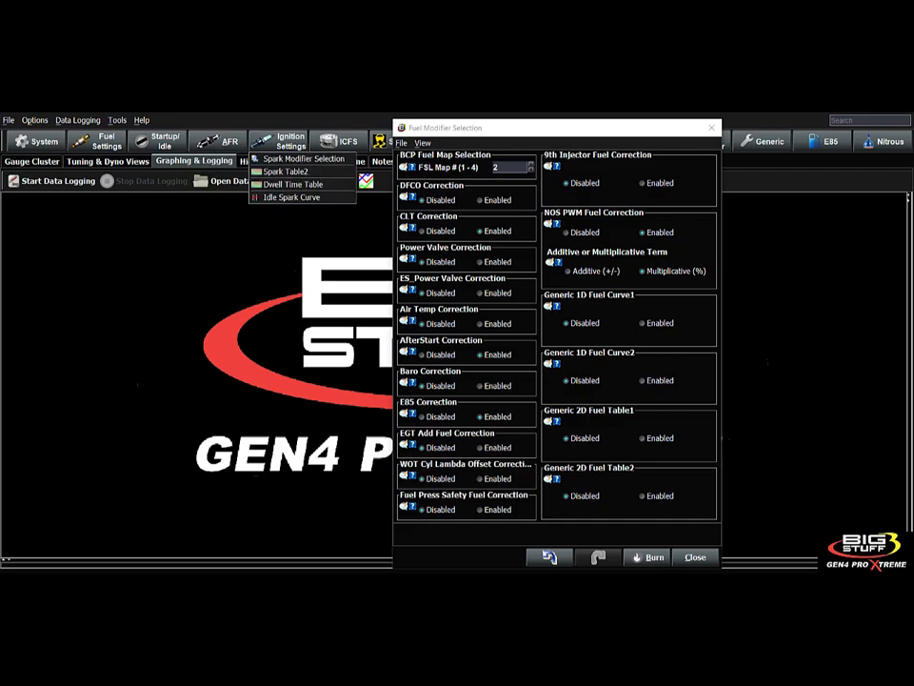
- Step FSL Map # up to 4 and confirm Fuel Table4 is listed
left_click(531, 164)
left_click(531, 164)
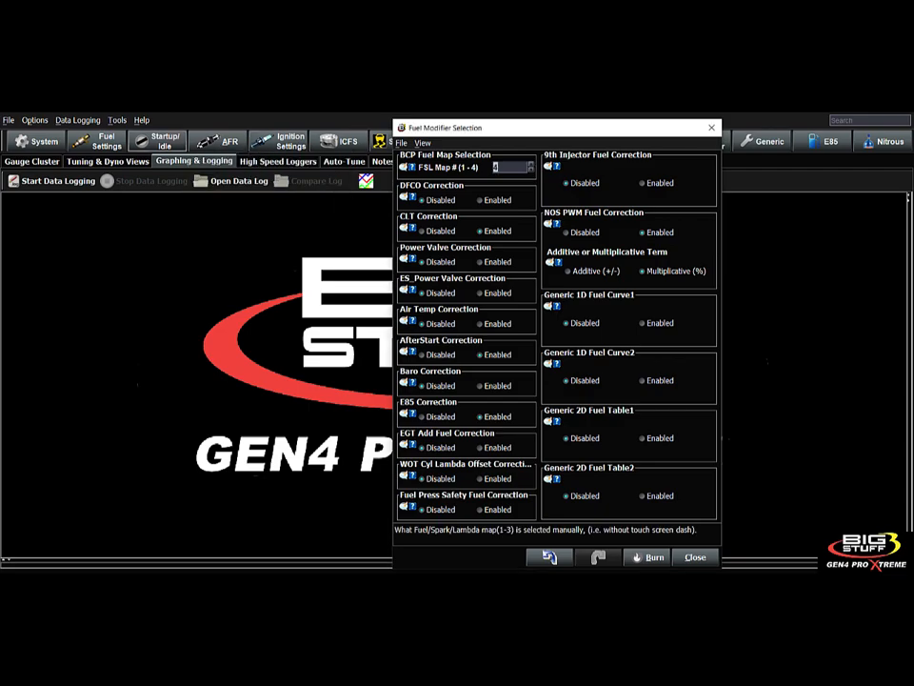
mouse_move(106, 141)
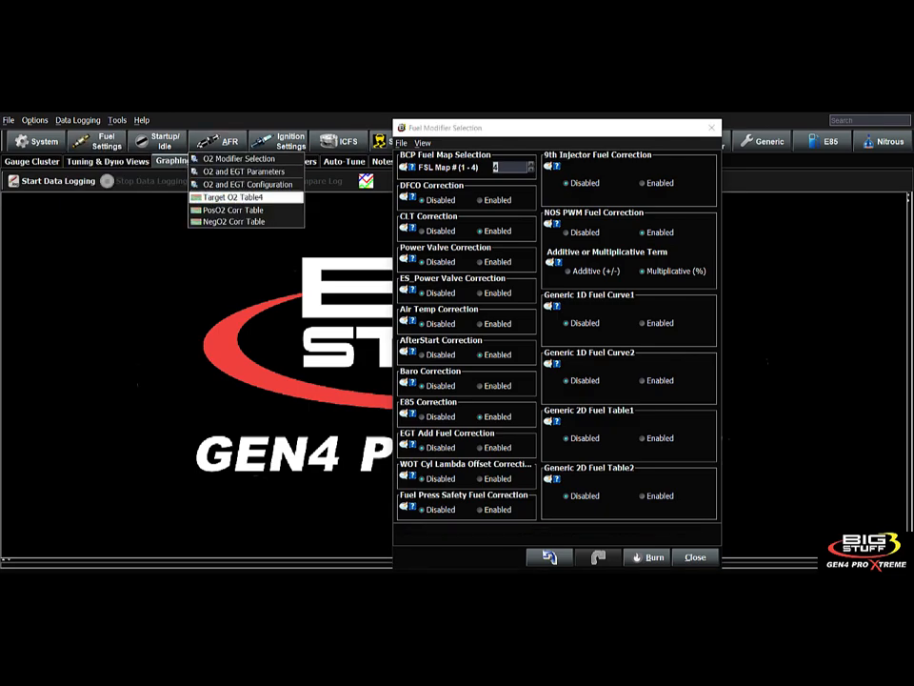
mouse_move(281, 141)
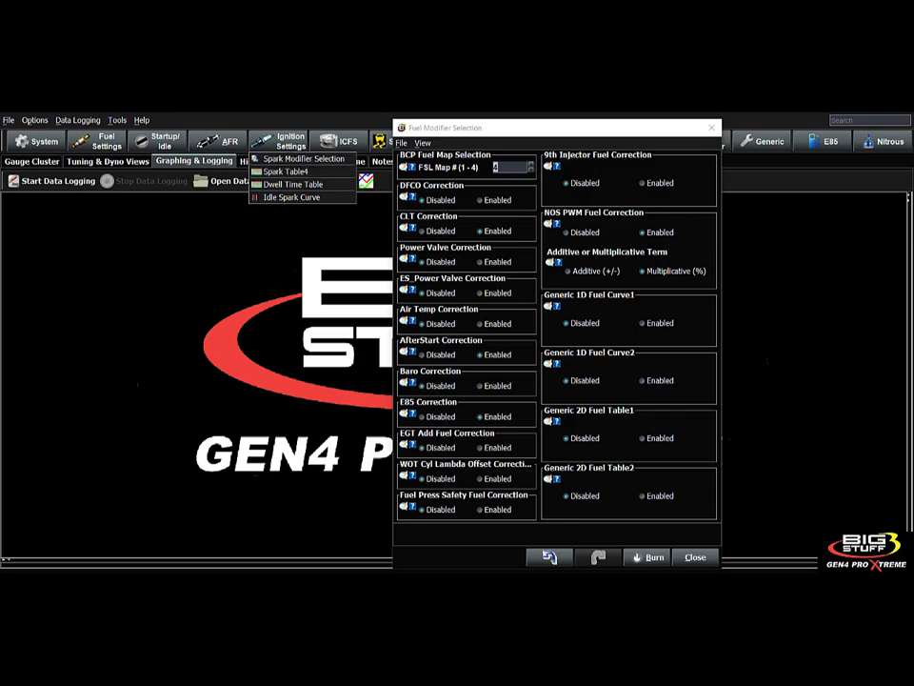
left_click(557, 128)
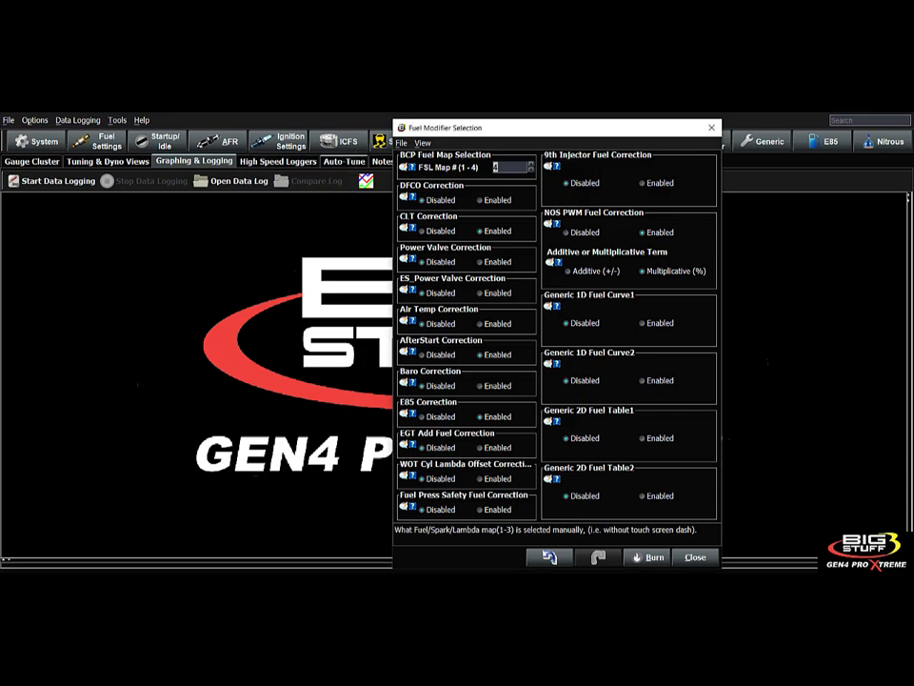
left_click(100, 141)
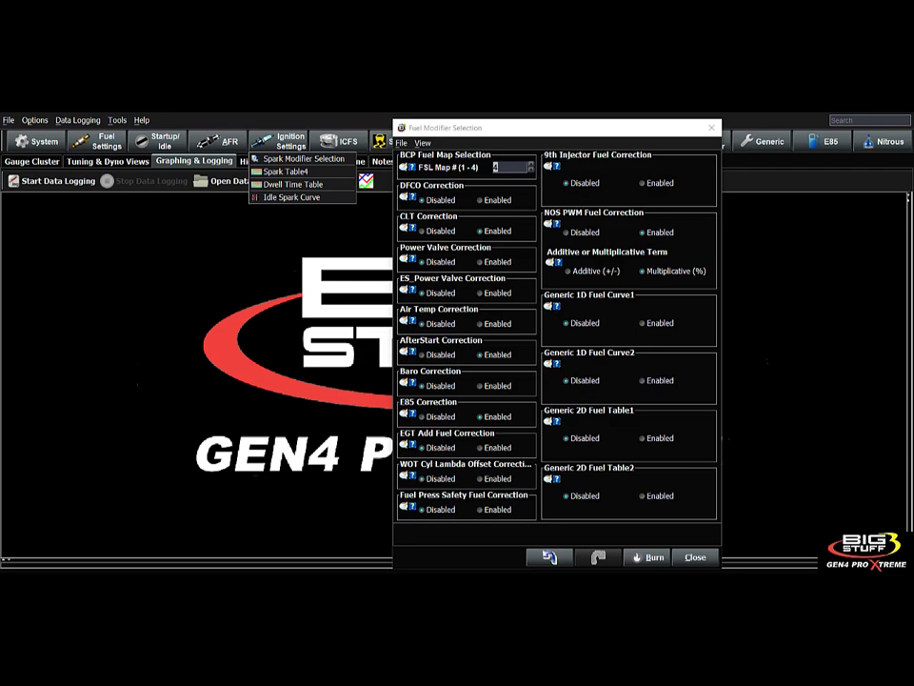
- Return FSL Map # to 1 and confirm Fuel Table1 is back
type("1")
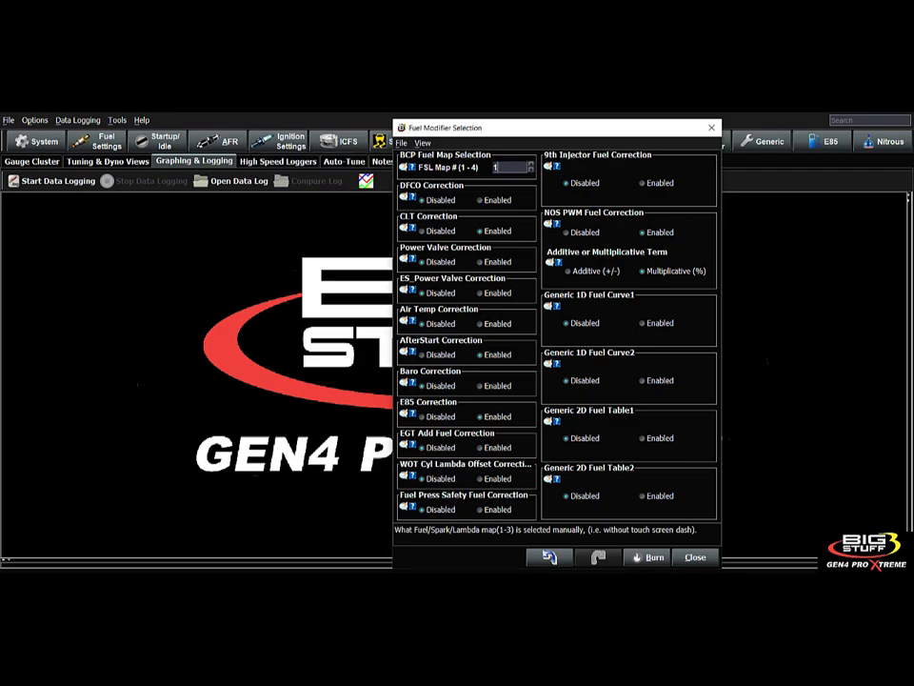
left_click(98, 141)
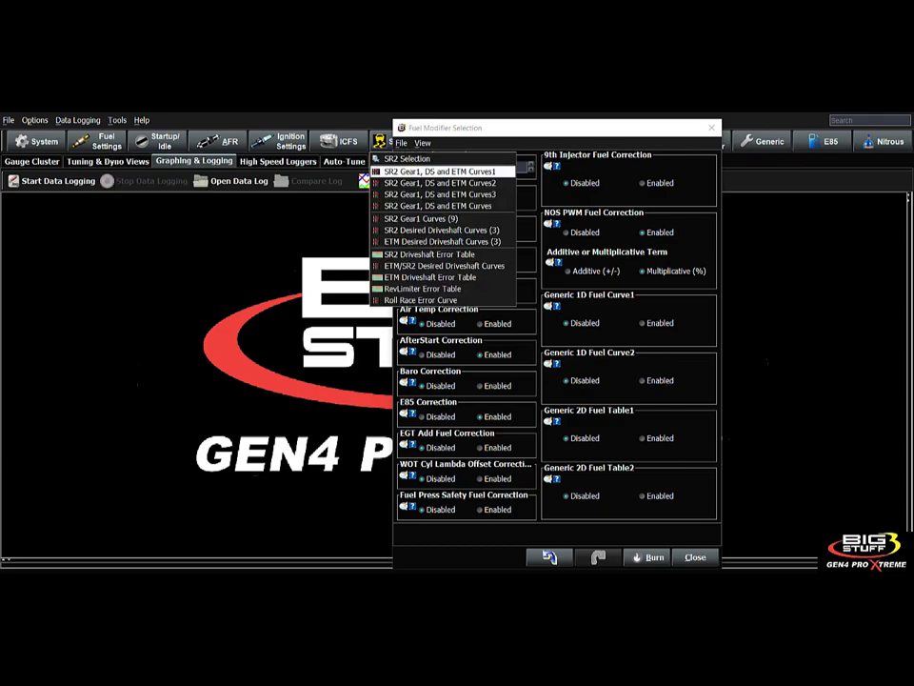
left_click(521, 166)
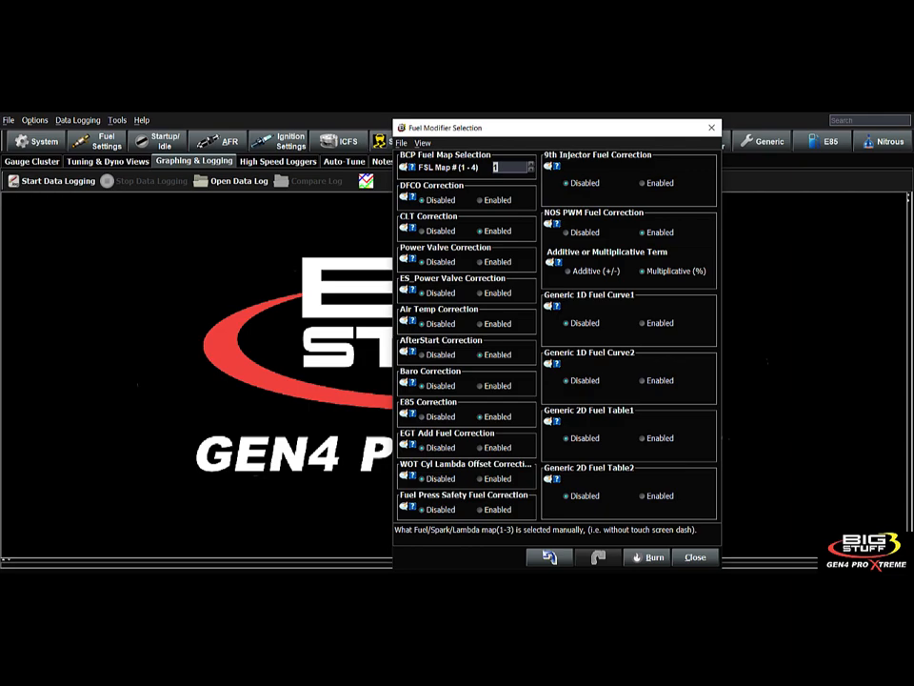
- Read the DFCO Correction help, then bring up the Fuel Settings list toward Transient Fuel
left_click(412, 197)
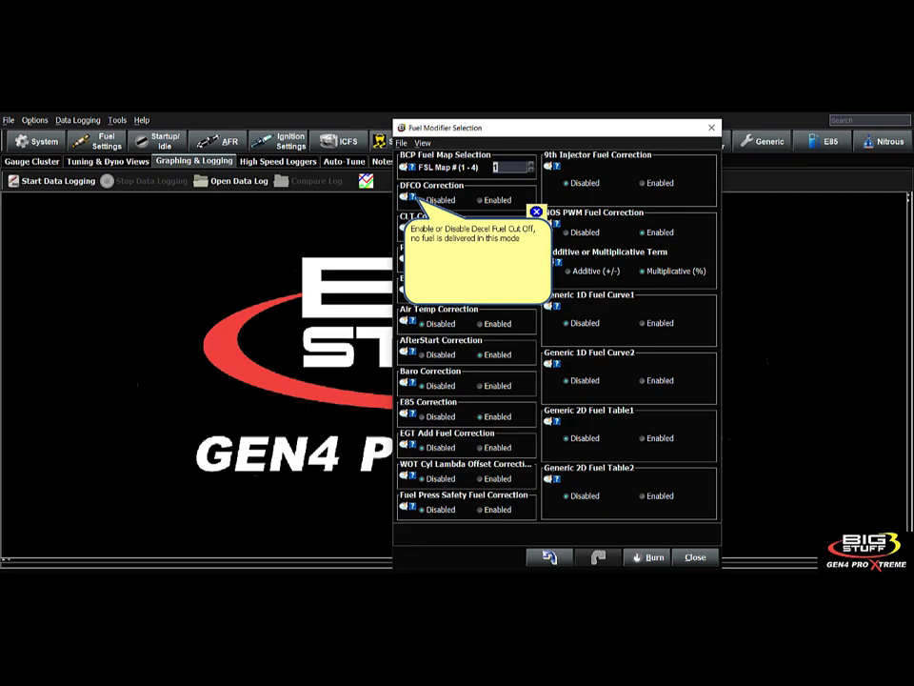
left_click(536, 211)
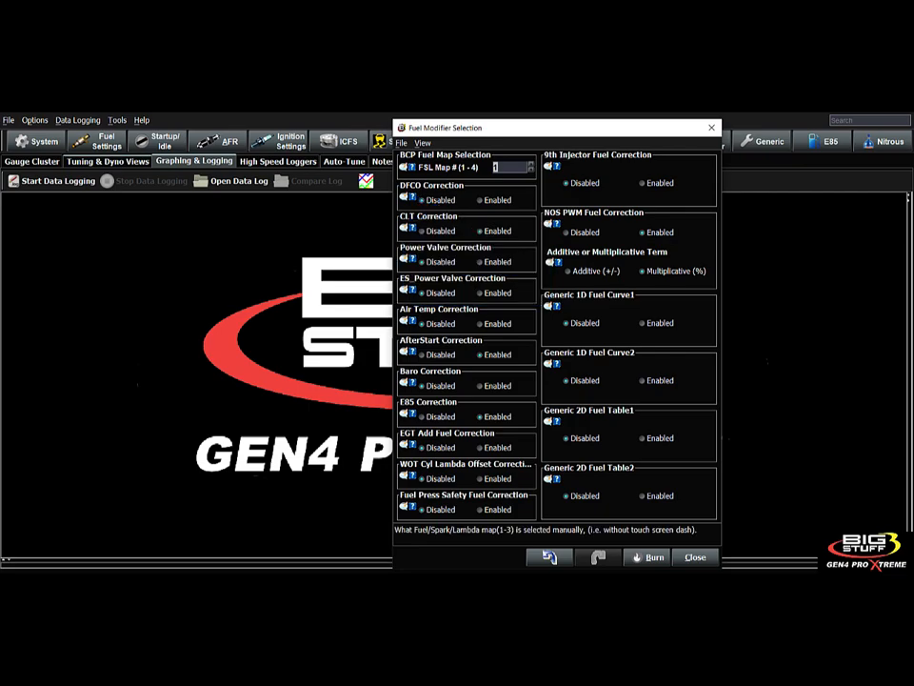
left_click(107, 140)
mouse_move(143, 209)
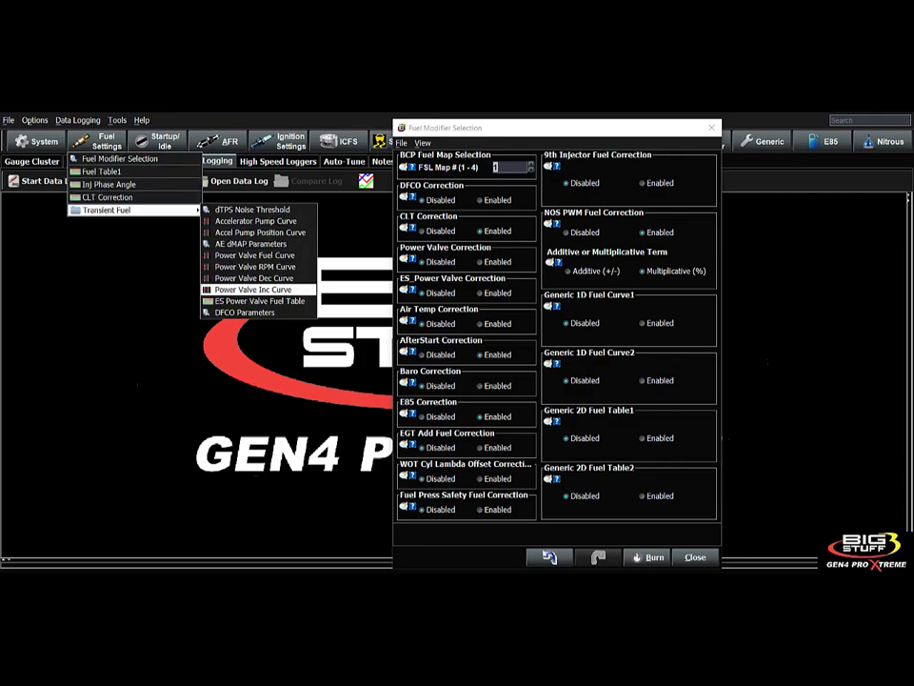
- Open the Decel Fuel Cut Off parameters and read the DFCO On MAP help
left_click(244, 312)
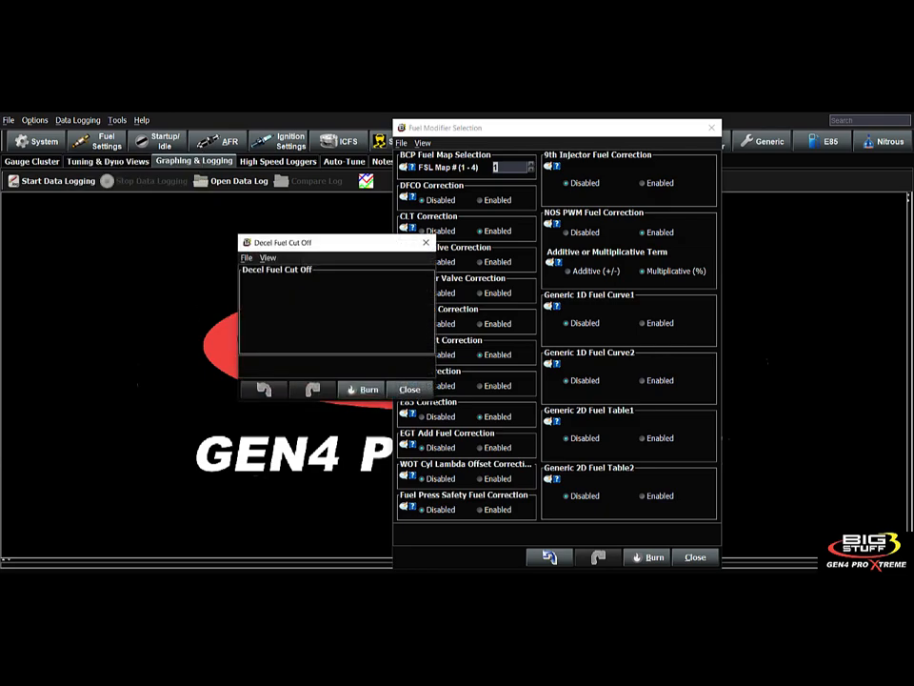
left_click_drag(351, 244, 240, 224)
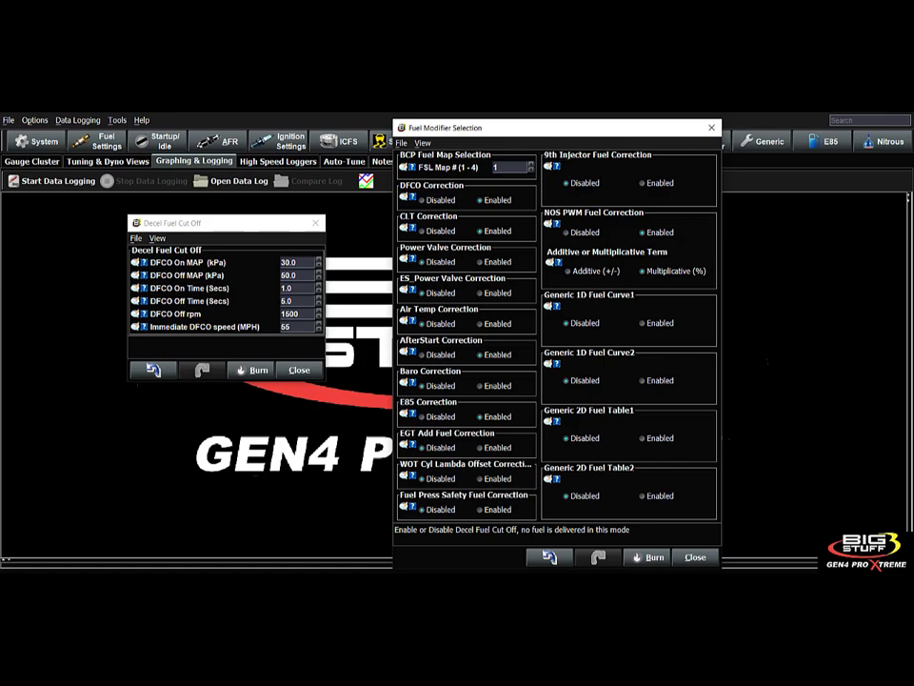
left_click(144, 261)
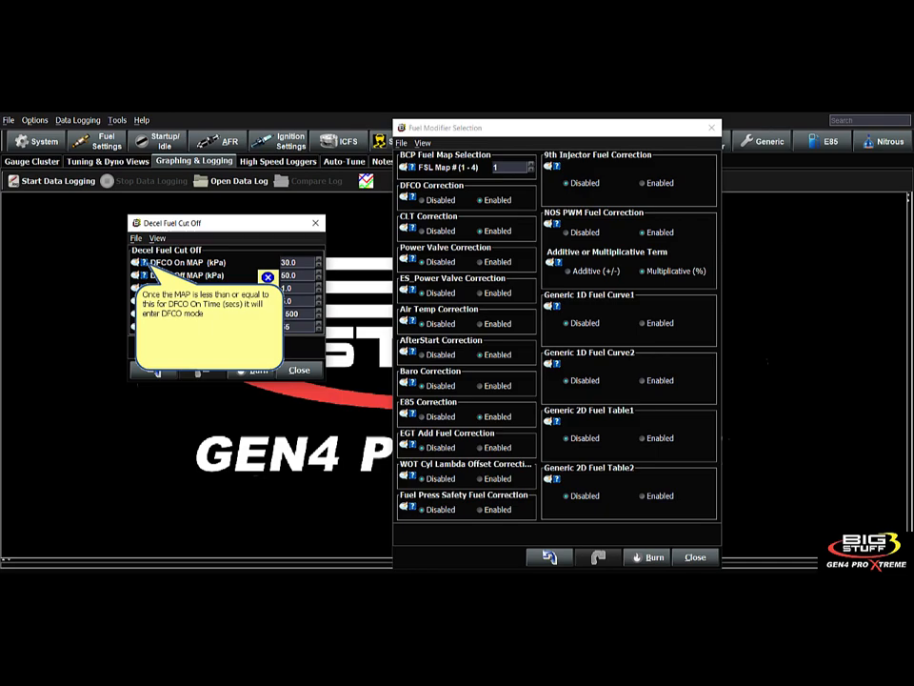
left_click(268, 277)
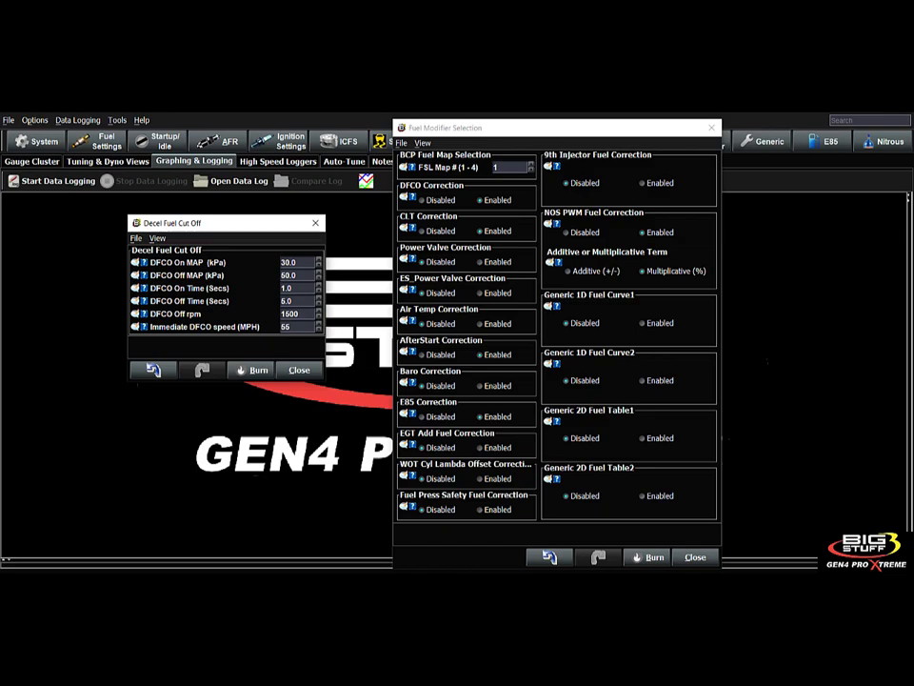
- Read help for DFCO Off MAP, Off rpm and Immediate DFCO speed, then show Fuel Table 1 auto-tune
left_click(289, 275)
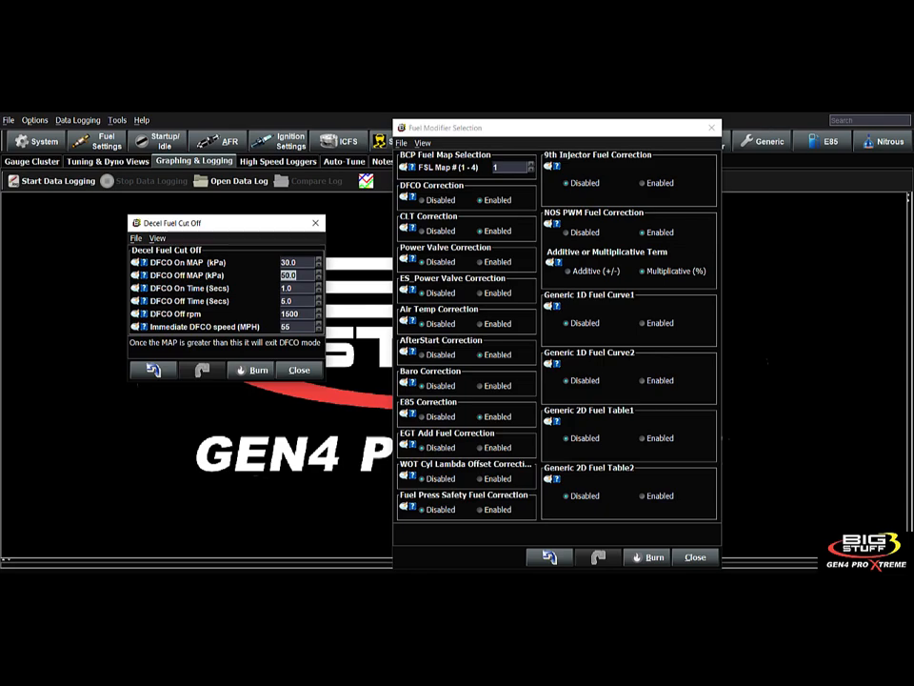
left_click(290, 314)
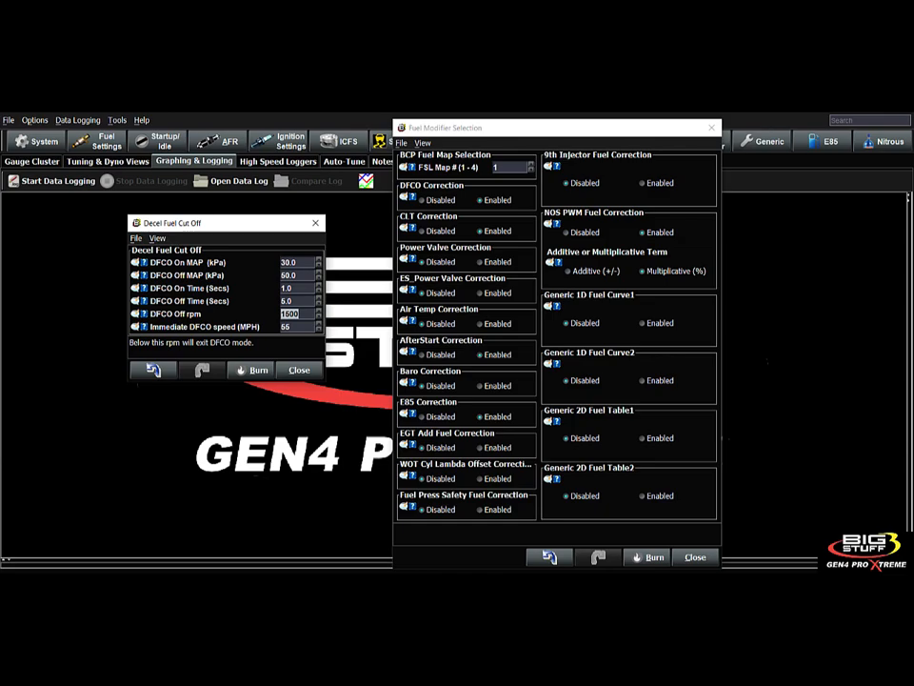
left_click(289, 327)
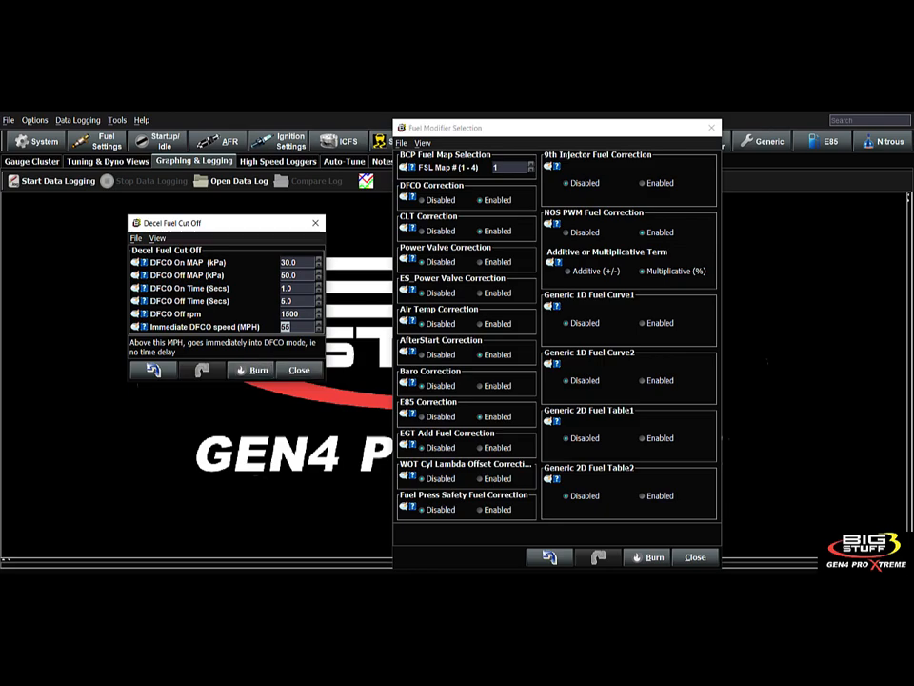
left_click_drag(190, 222, 585, 282)
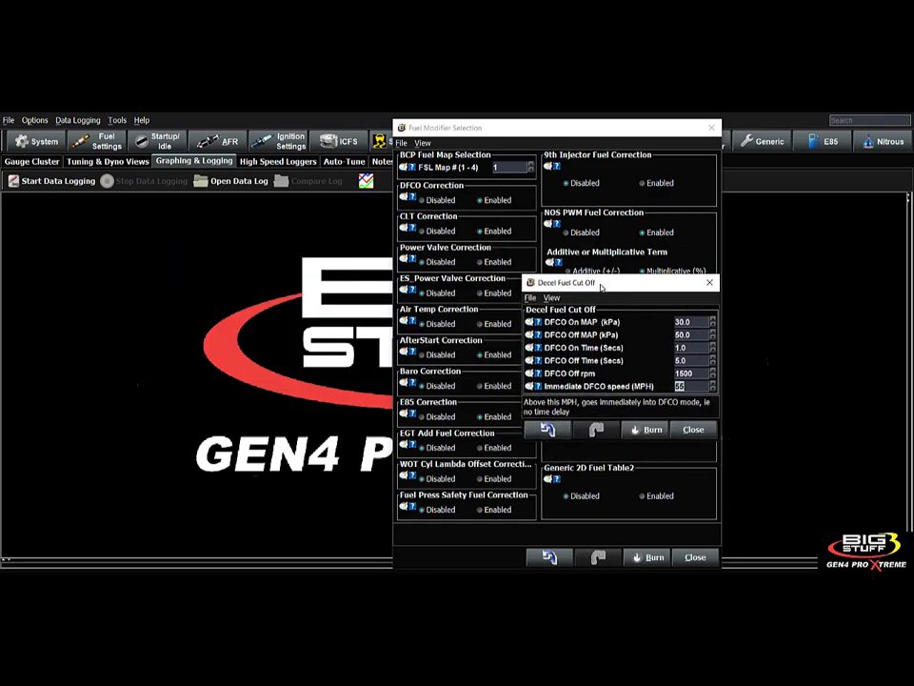
left_click(344, 161)
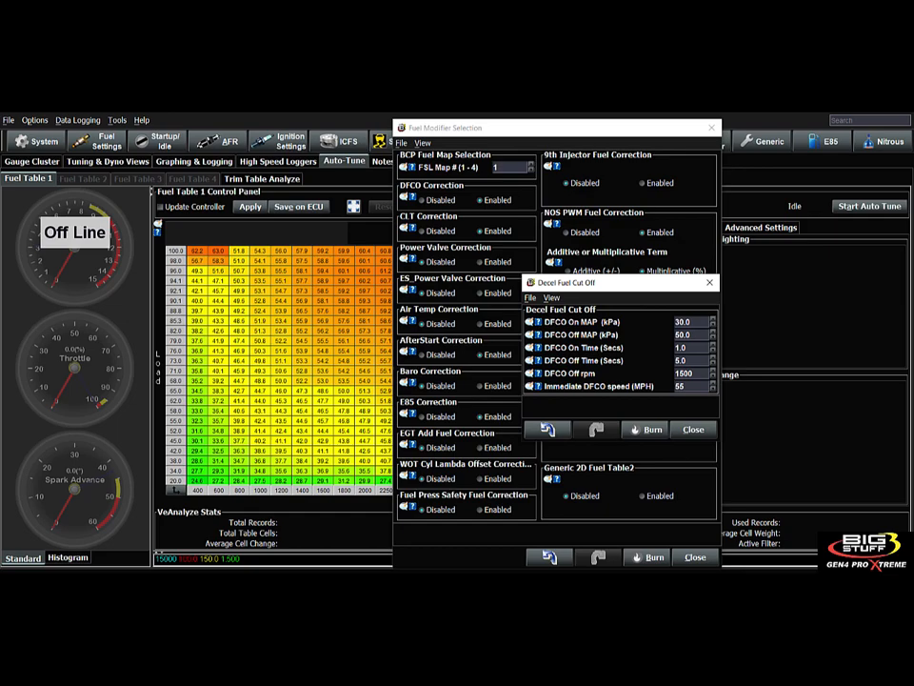
- Close the Decel Fuel Cut Off settings and show the CLT Correction explanation
left_click_drag(579, 283, 575, 250)
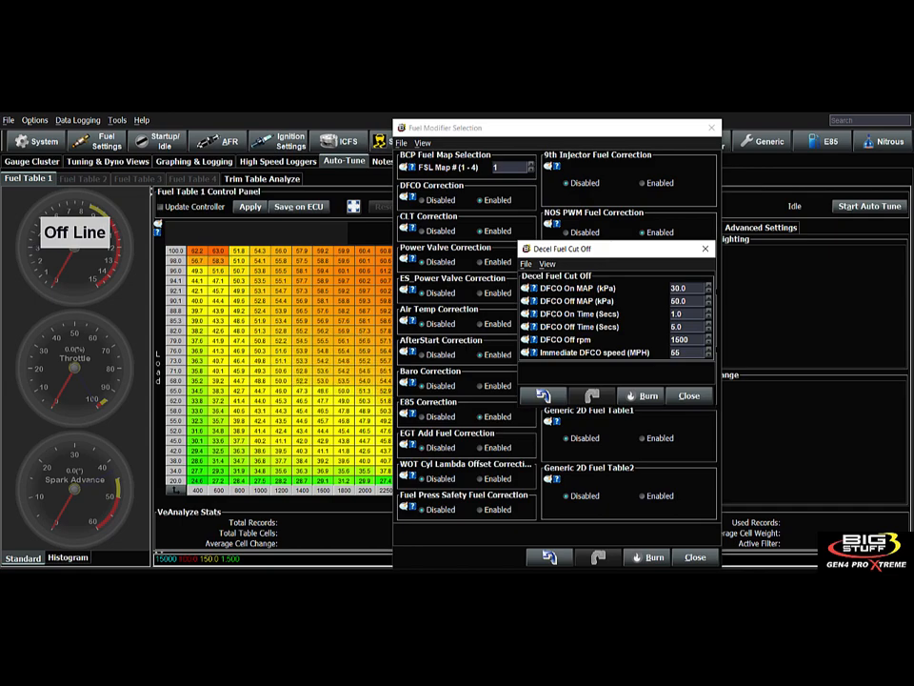
left_click(689, 395)
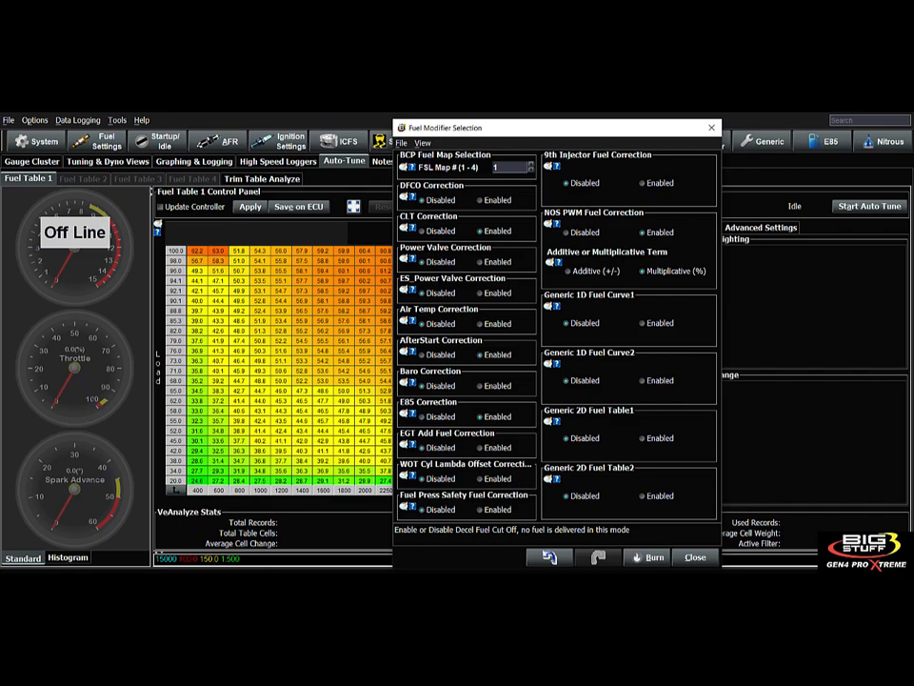
left_click(411, 228)
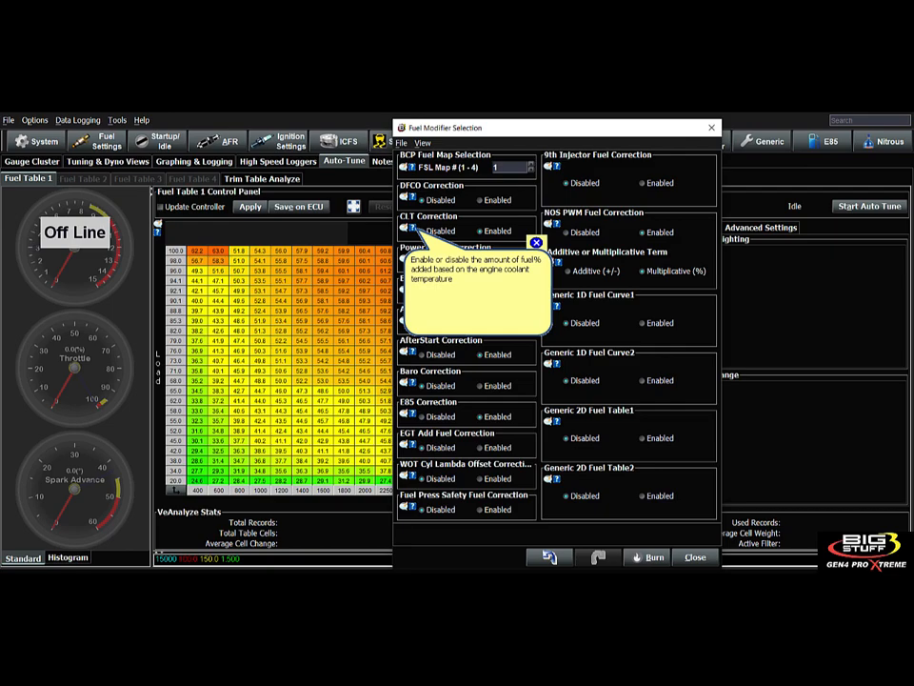
left_click(107, 141)
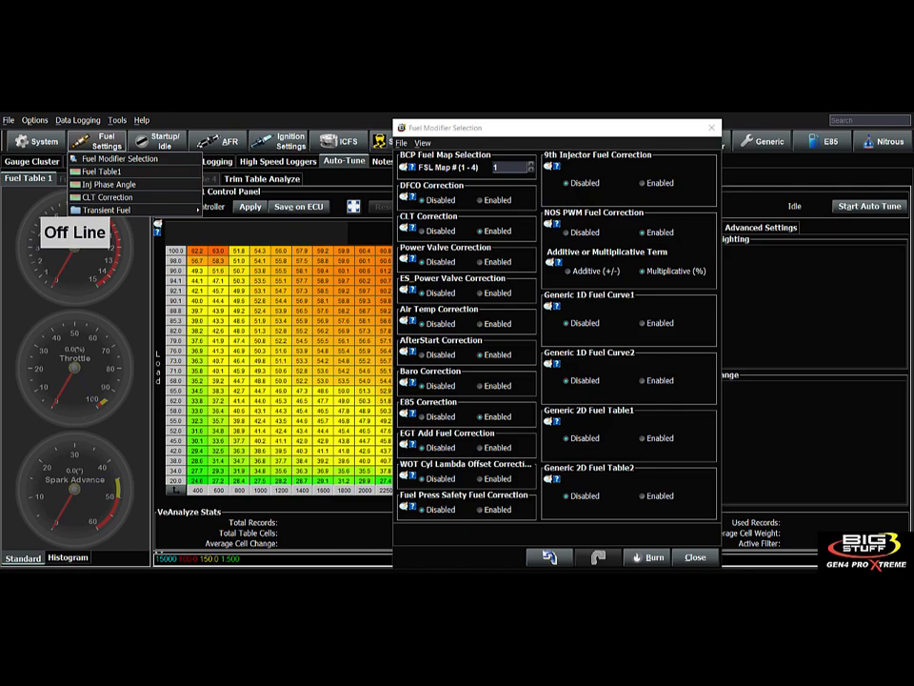
left_click(107, 197)
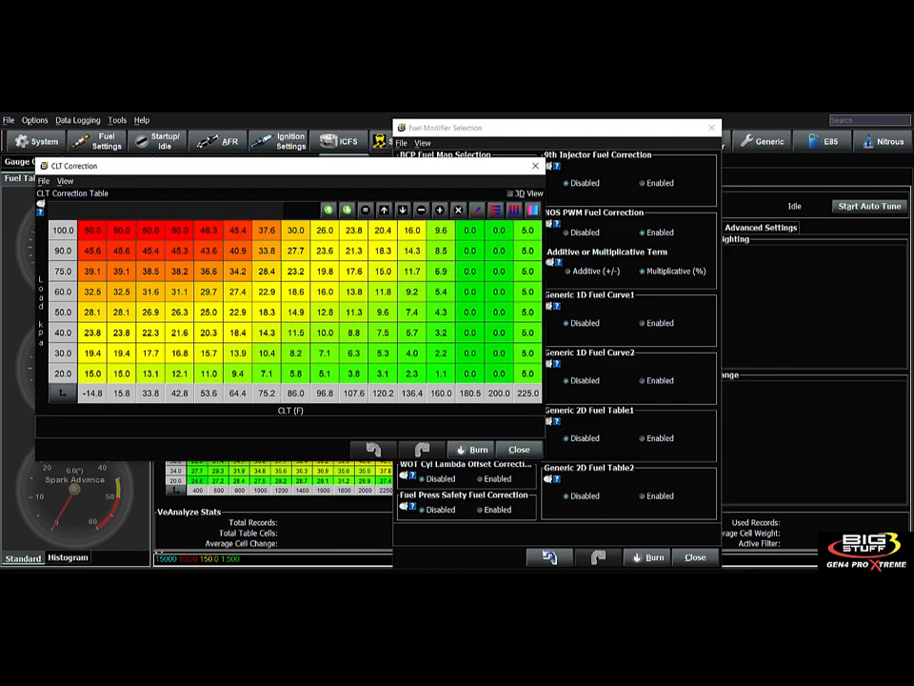
left_click_drag(181, 167, 295, 188)
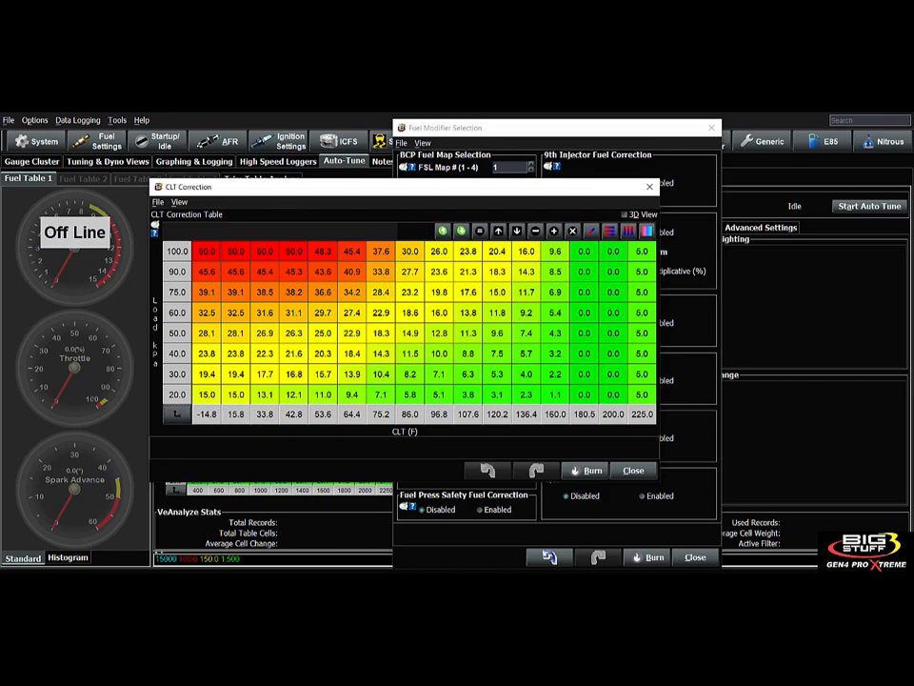
left_click_drag(207, 252, 641, 394)
left_click(410, 292)
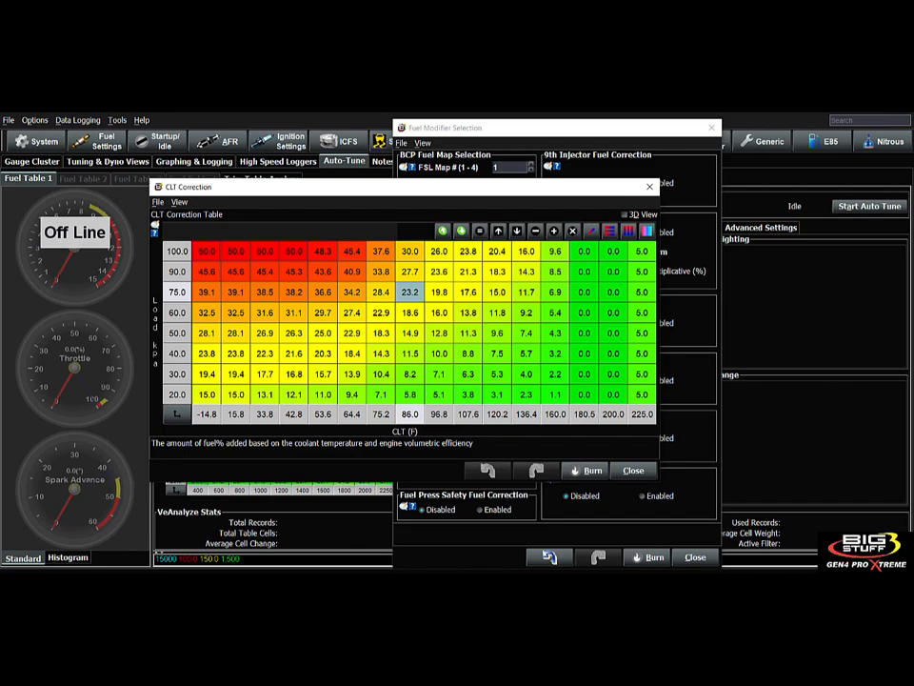
left_click(633, 471)
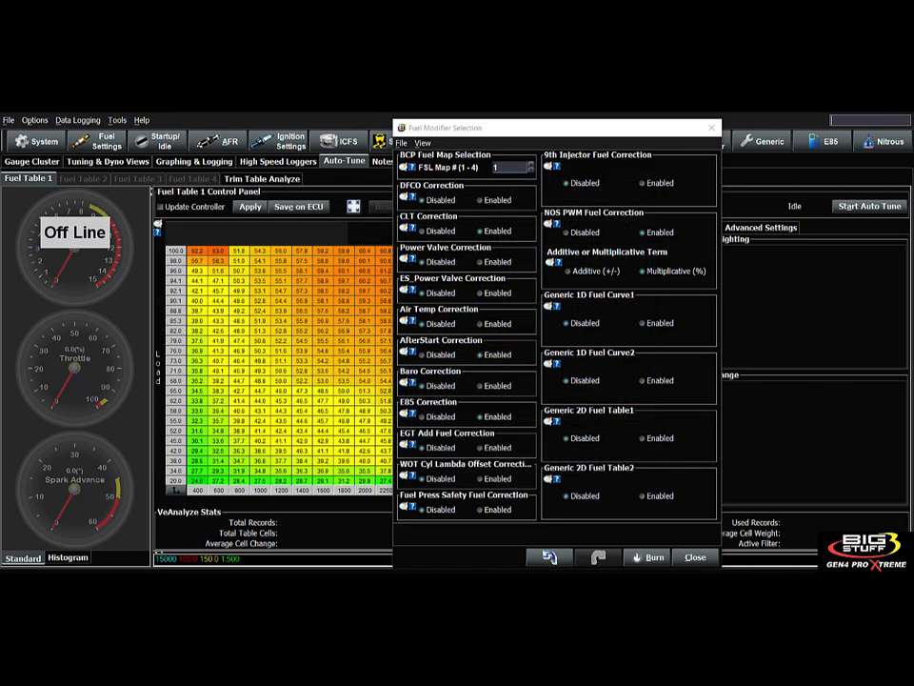
left_click(412, 258)
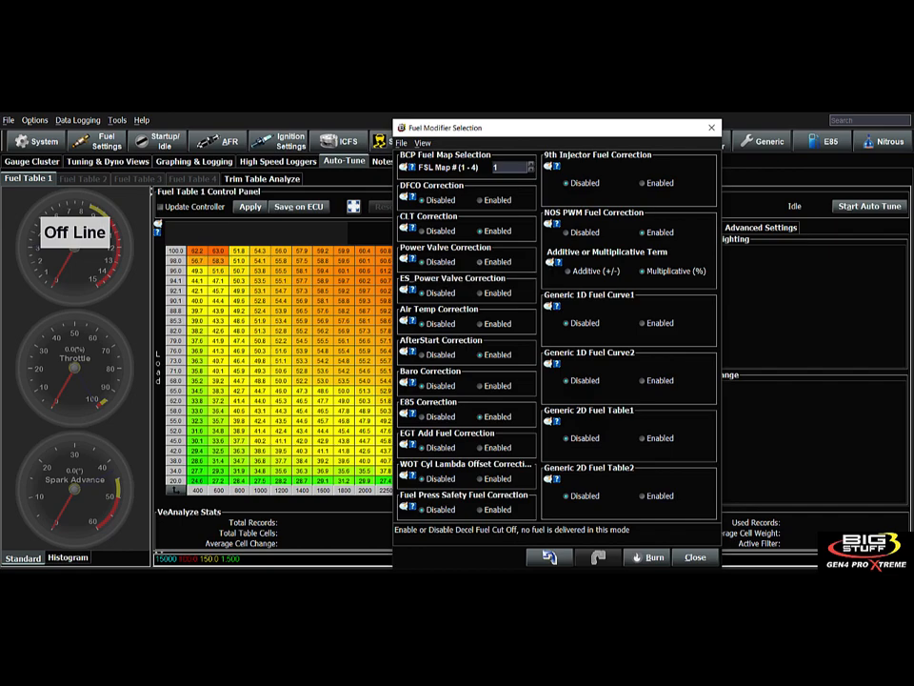
left_click(99, 141)
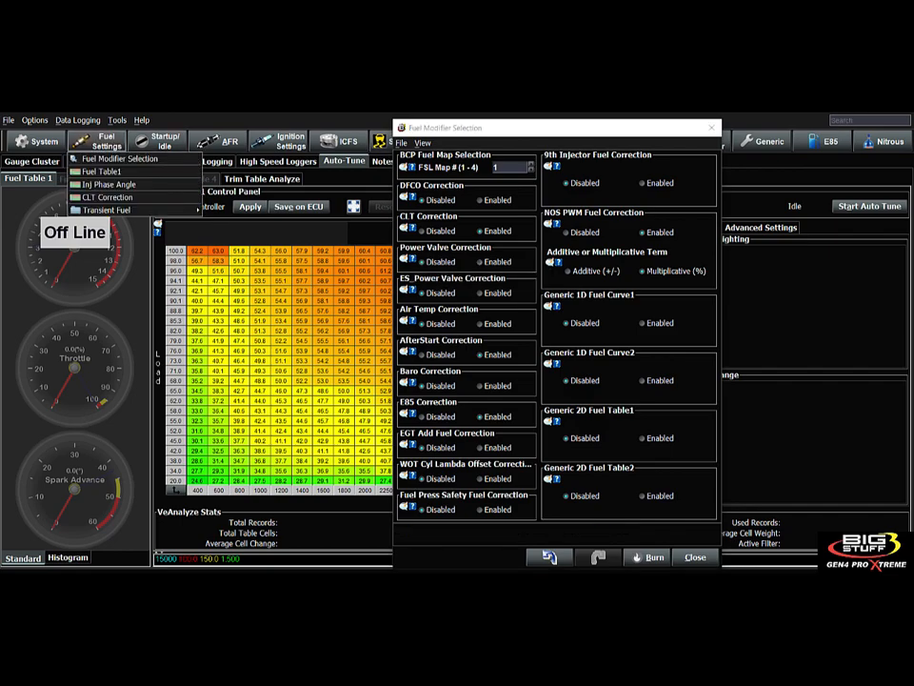
mouse_move(143, 210)
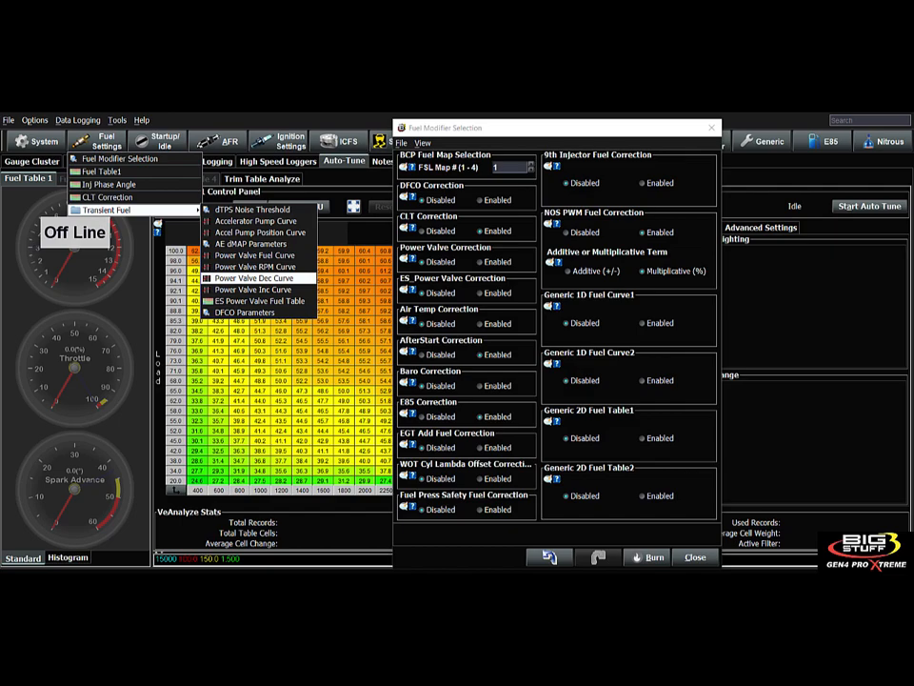
left_click(465, 287)
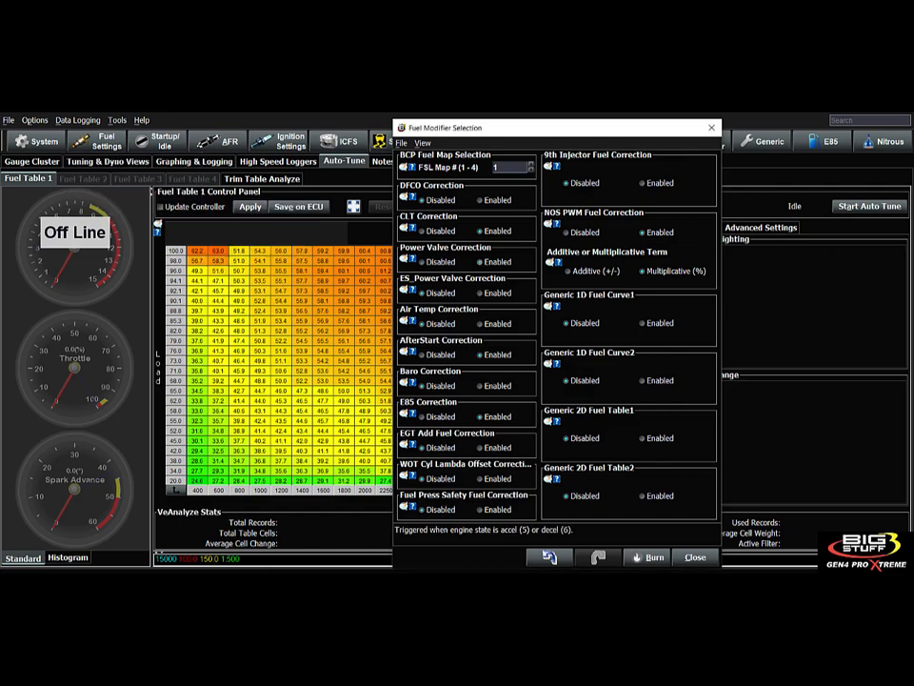
left_click(107, 141)
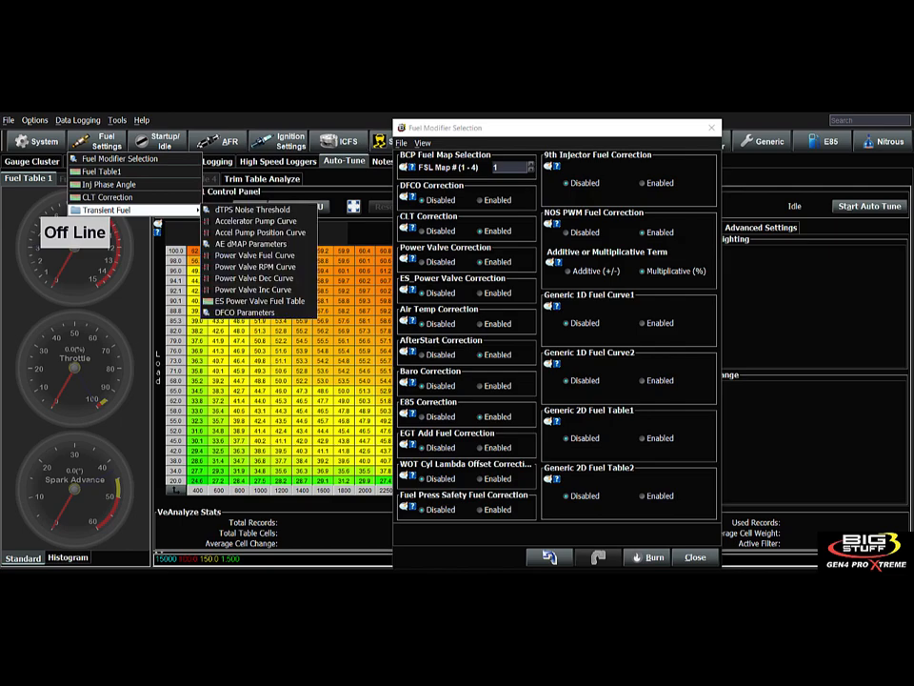
left_click(255, 263)
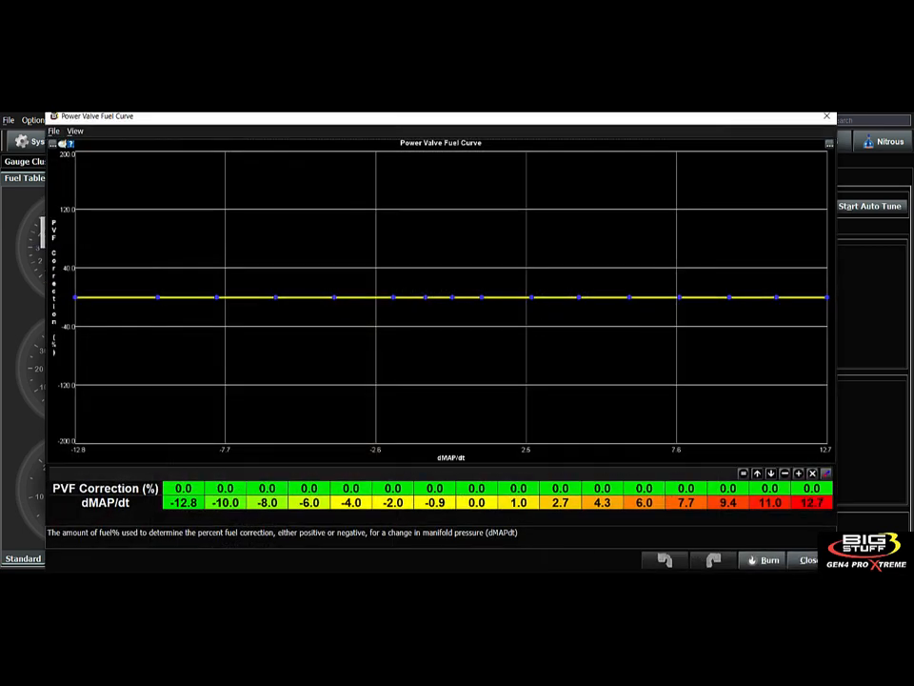
left_click(826, 117)
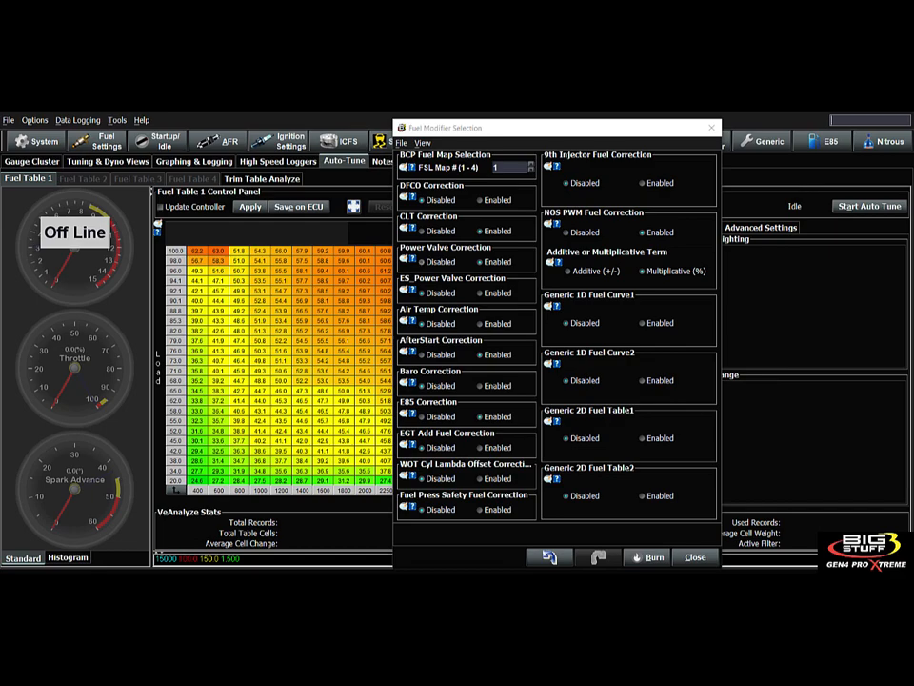
left_click(412, 258)
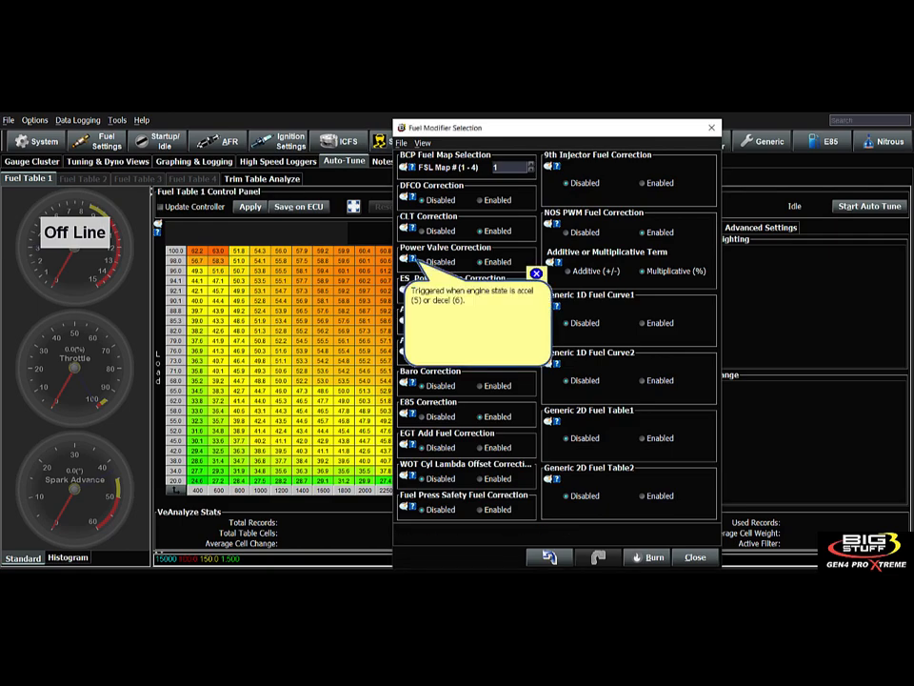
left_click(536, 273)
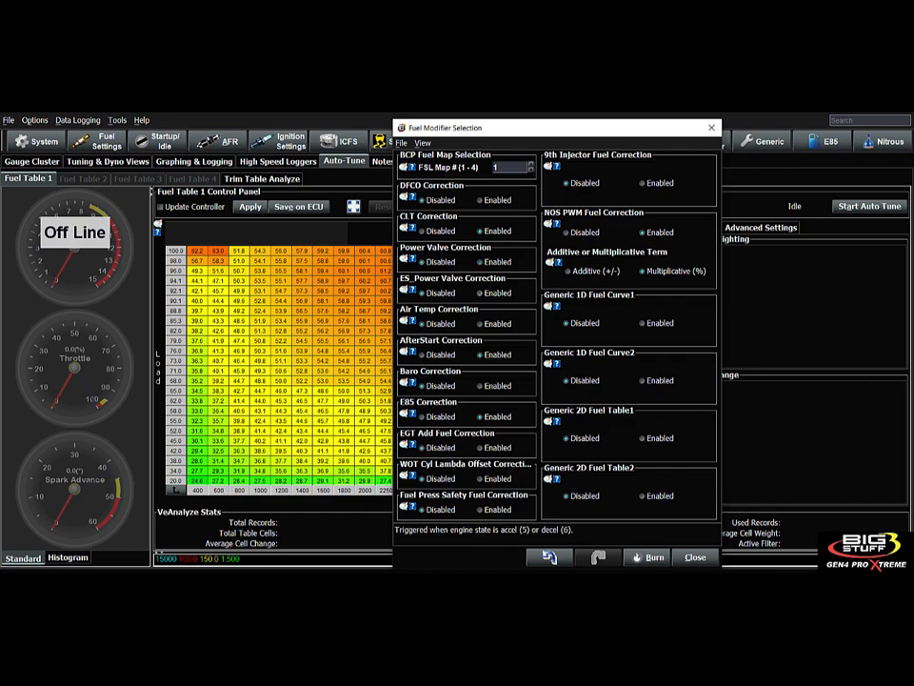
left_click(412, 289)
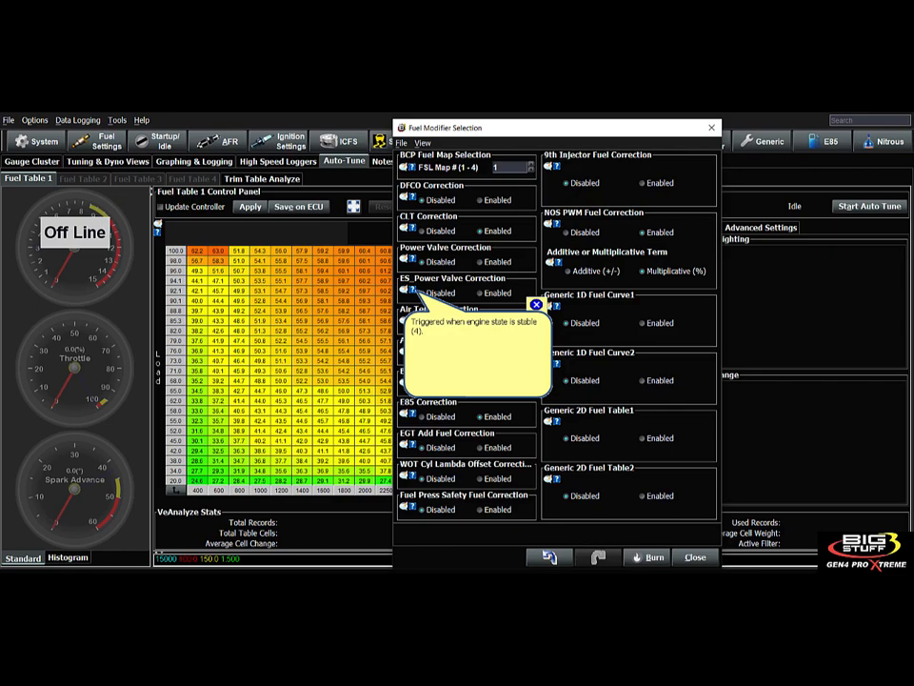
left_click(412, 258)
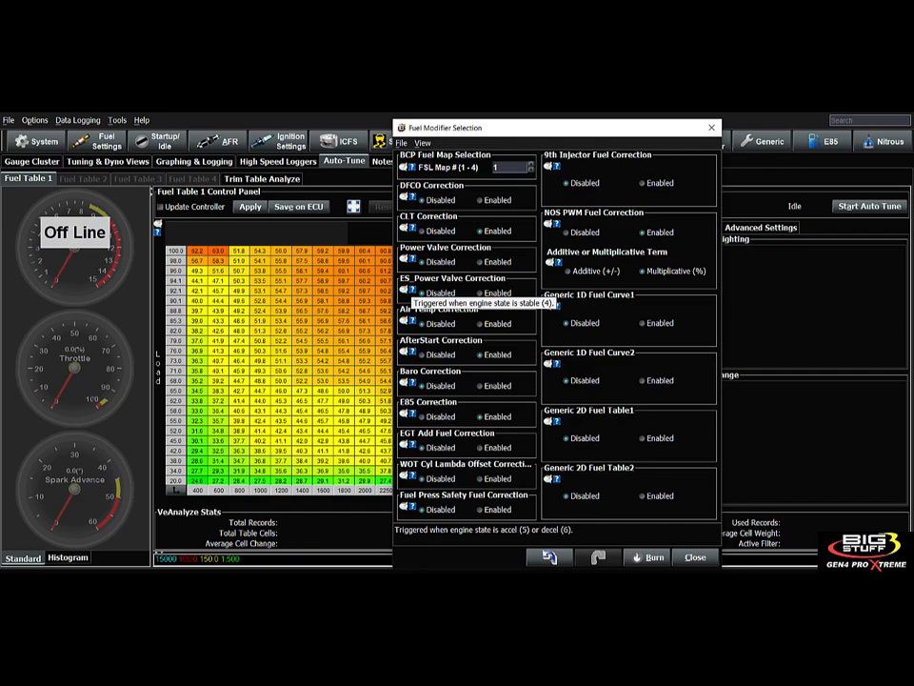
left_click(408, 289)
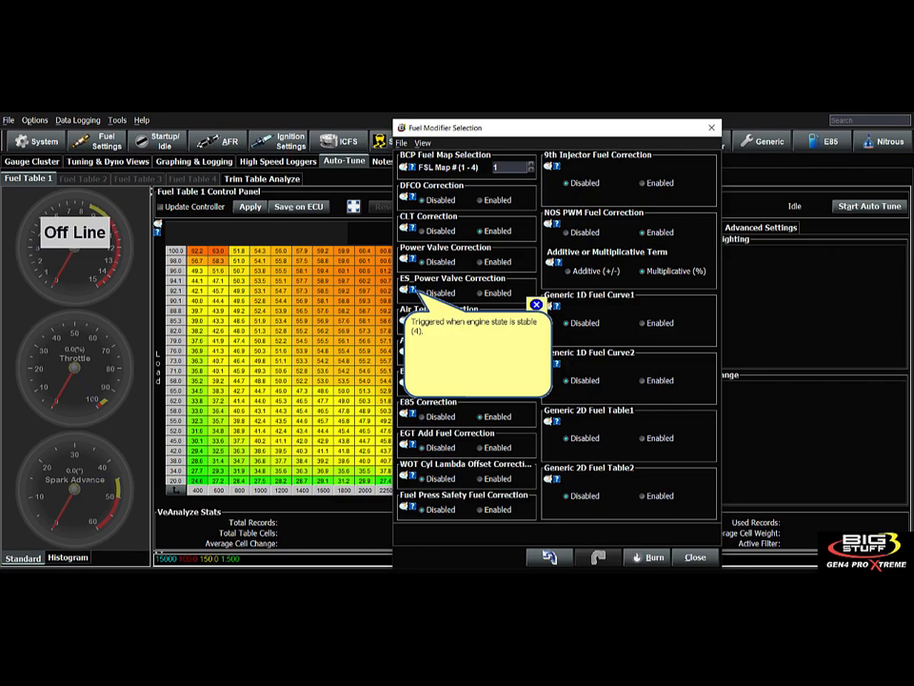
left_click(410, 259)
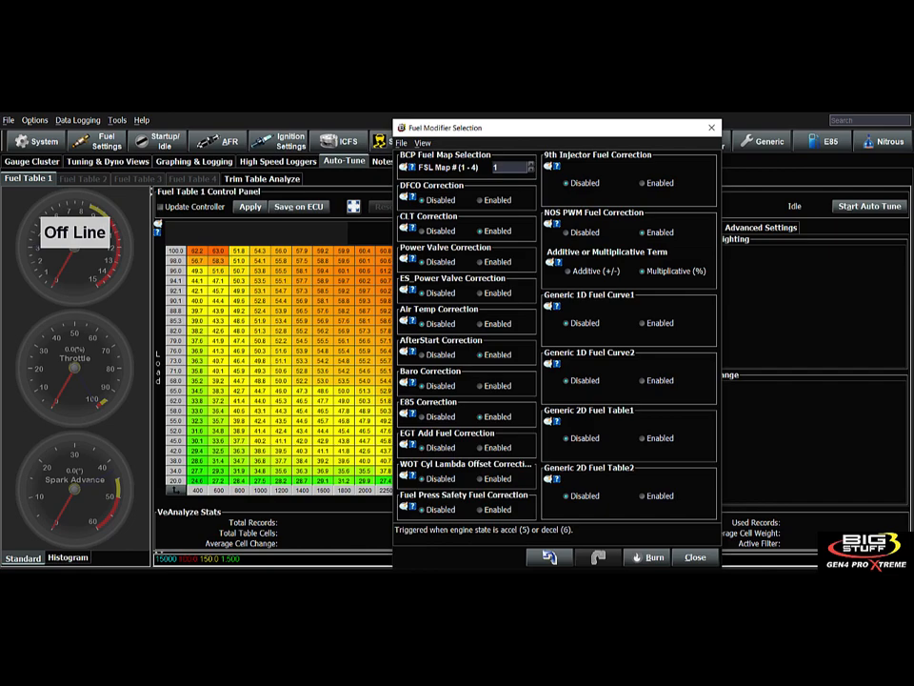
left_click(408, 321)
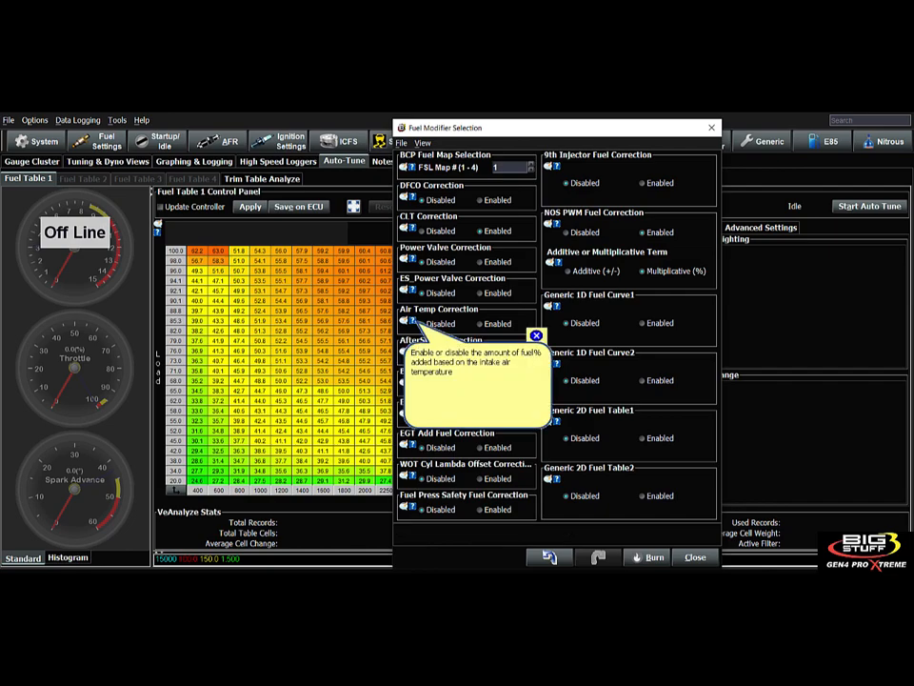
left_click(536, 335)
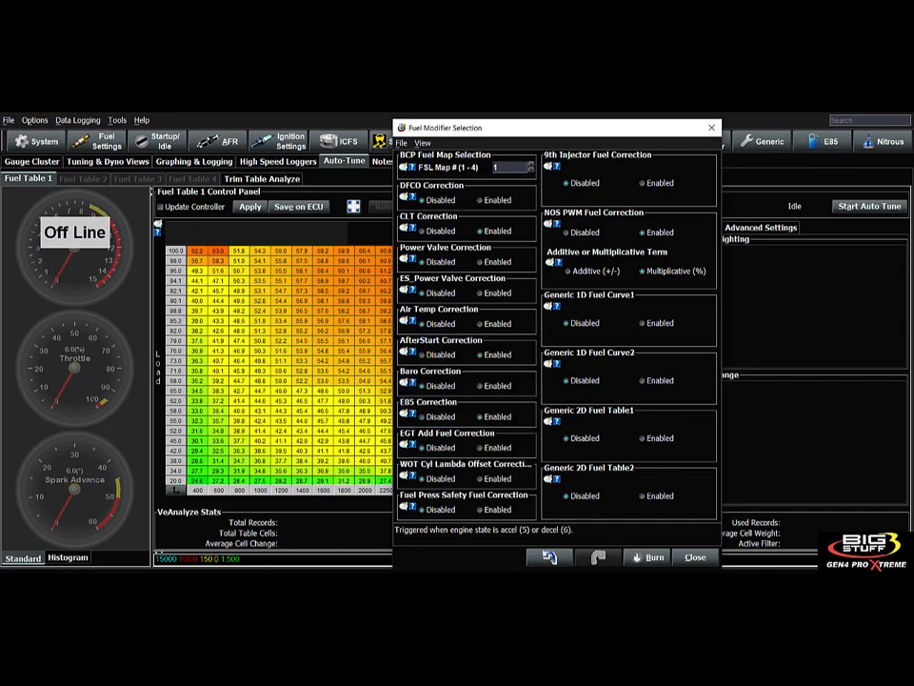
- Open the IAT Fuel Correction Curve from the fuel settings list
left_click(97, 141)
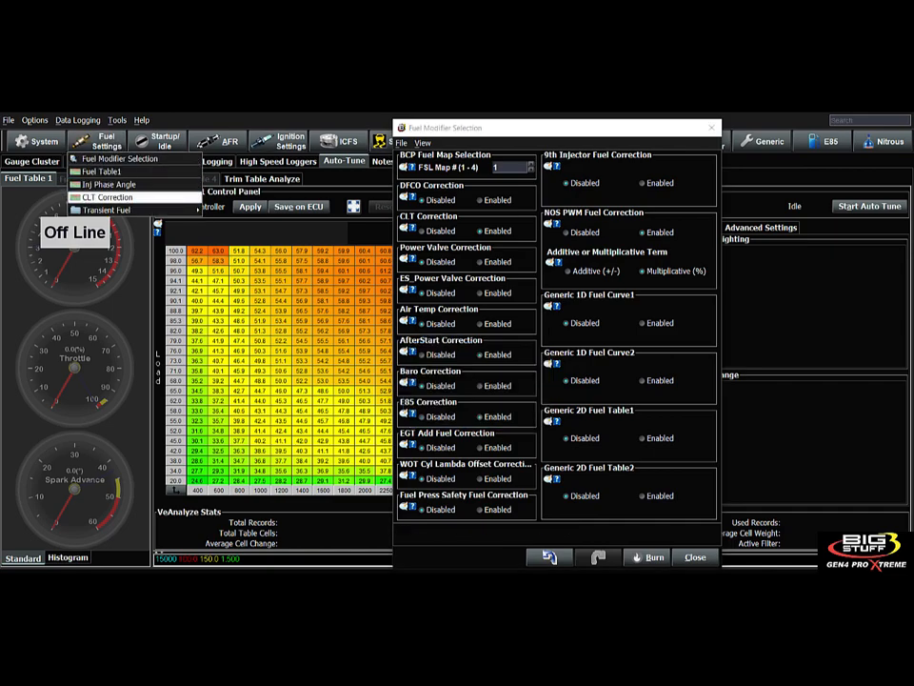
mouse_move(115, 210)
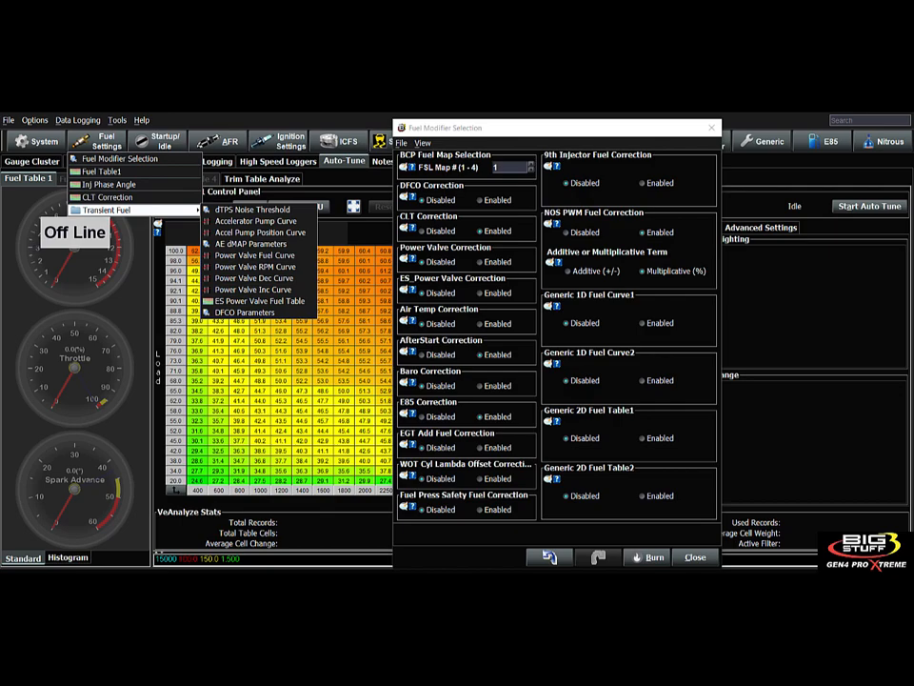
left_click(466, 313)
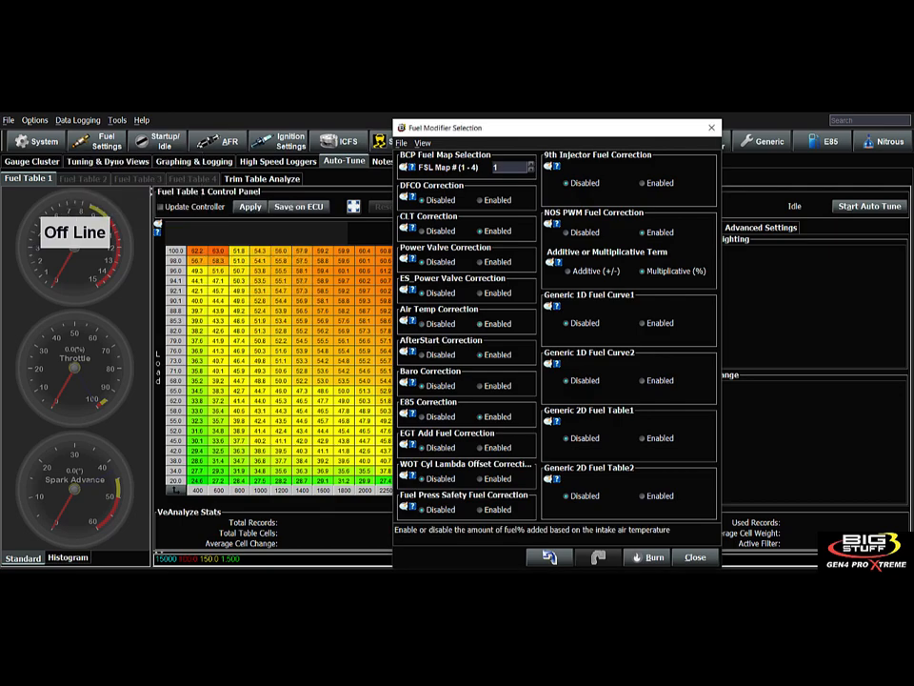
left_click(109, 143)
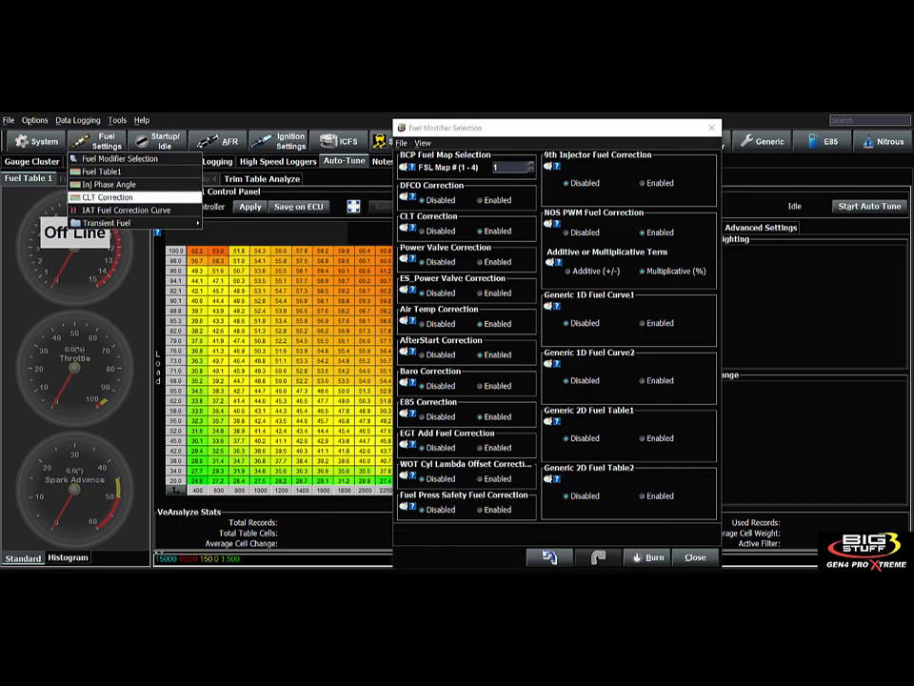
left_click(127, 210)
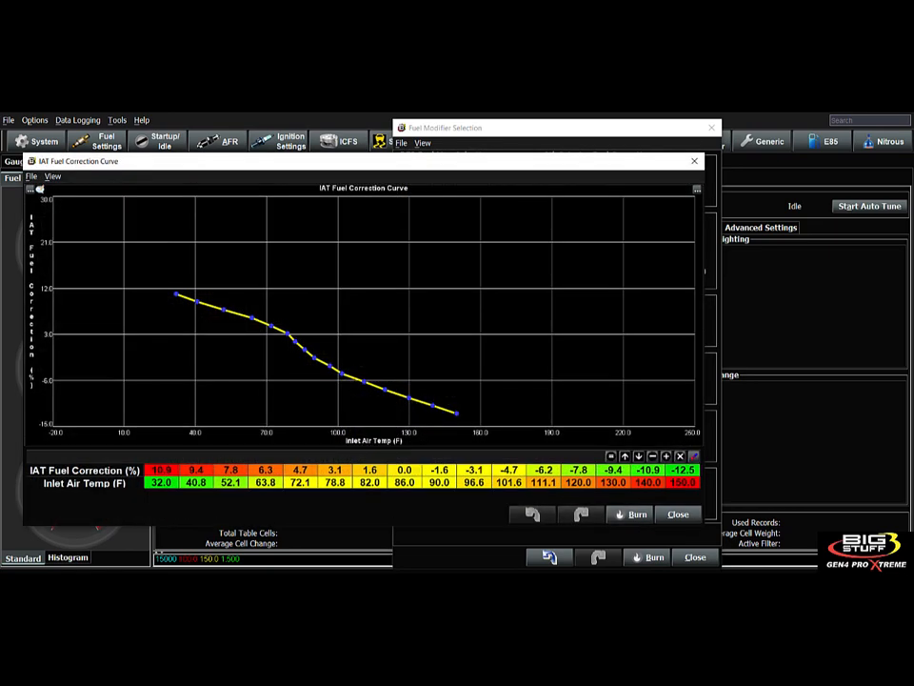
left_click_drag(255, 164, 330, 147)
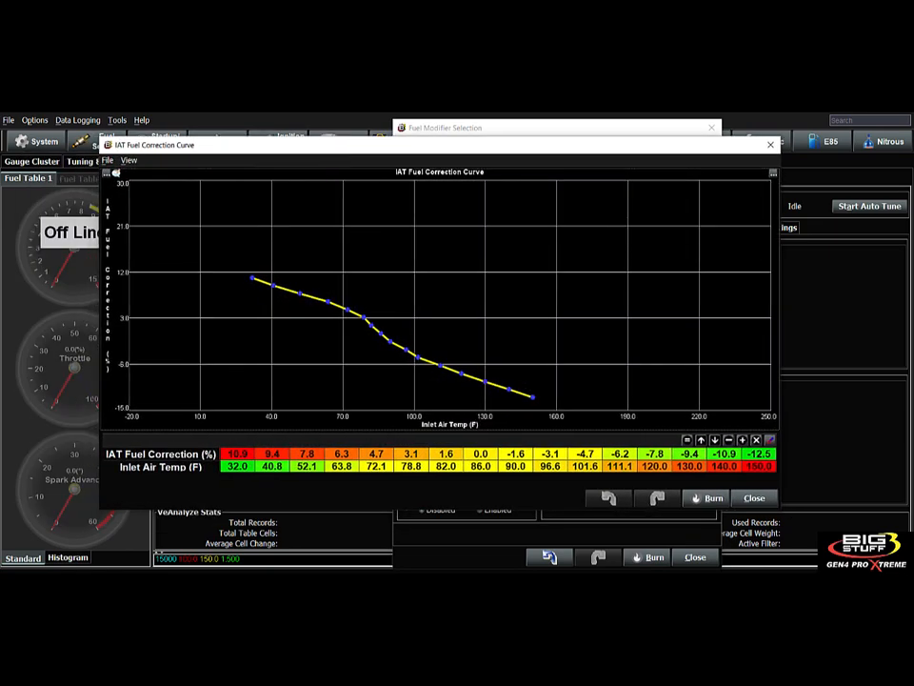
- Inspect IAT corrections from 10.9 at 32 °F to -12.5 at 150 °F, then close the curve
left_click(237, 466)
left_click(237, 454)
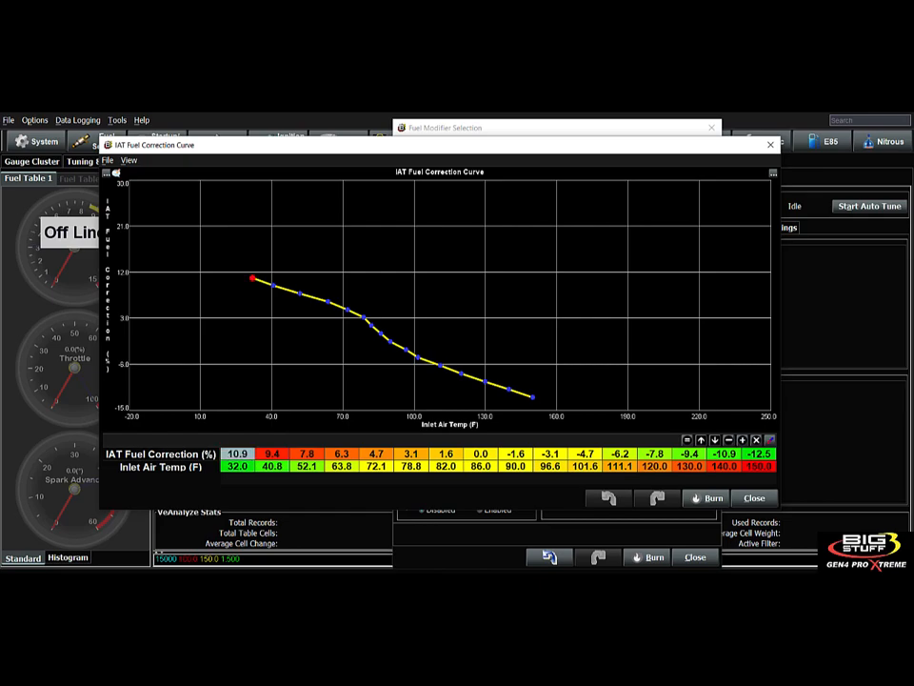
left_click(759, 466)
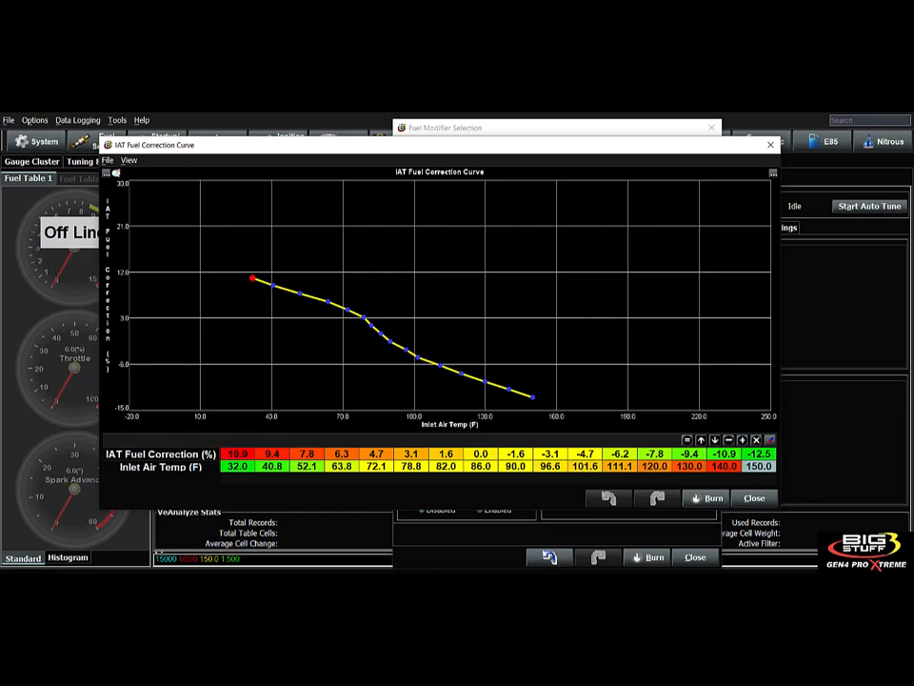
left_click(759, 454)
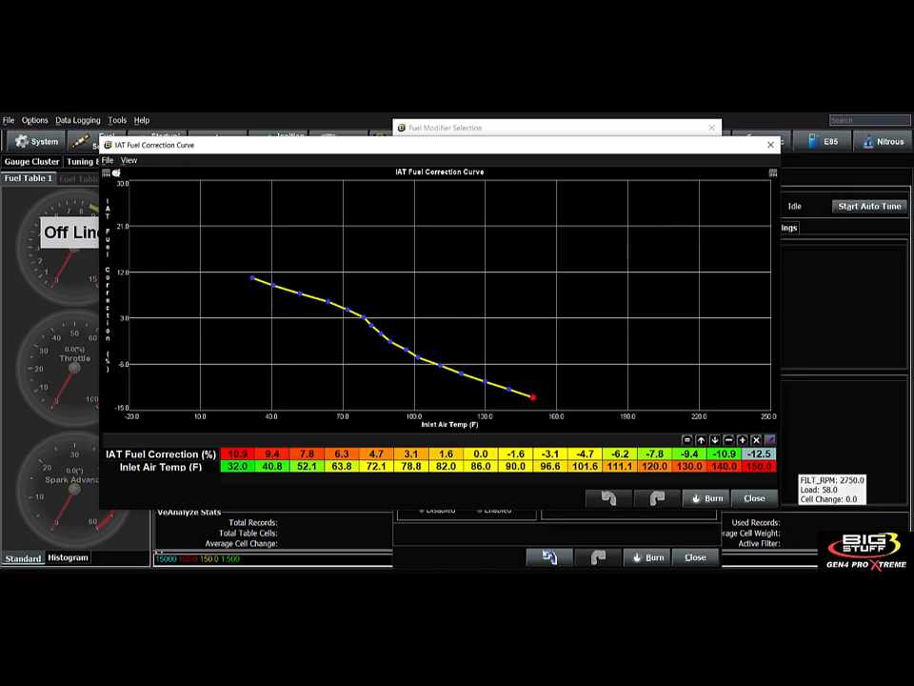
left_click_drag(237, 454, 759, 466)
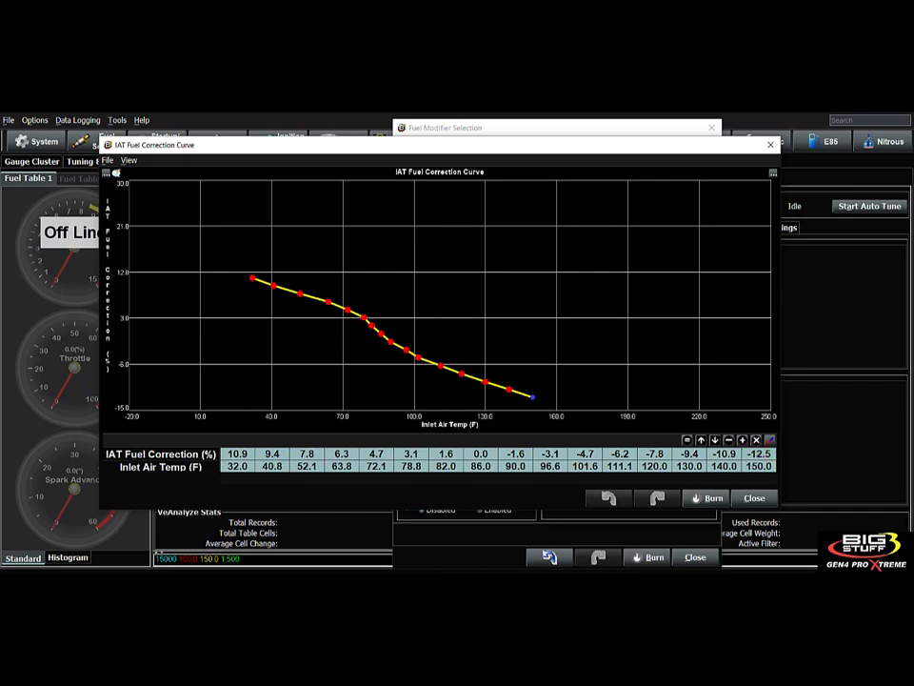
left_click(585, 454)
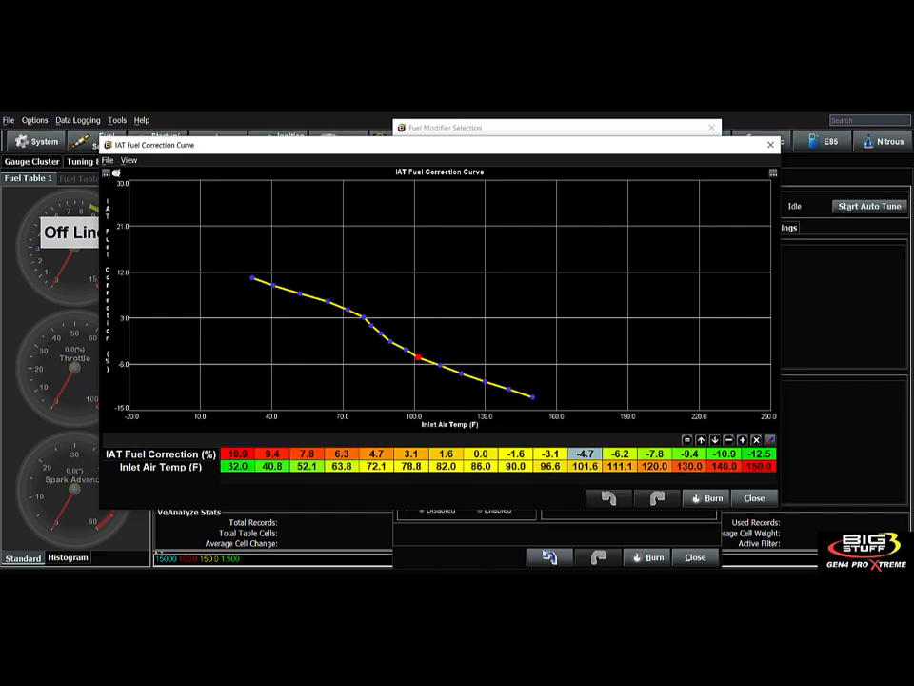
left_click(754, 498)
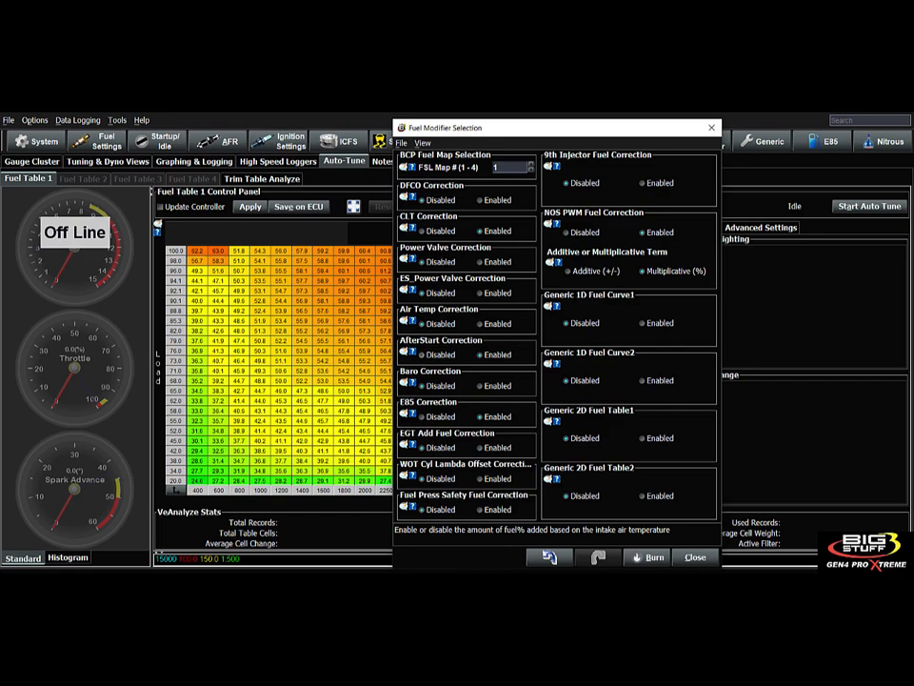
- Read the AfterStart Correction help and browse the settings list without choosing anything
left_click(408, 352)
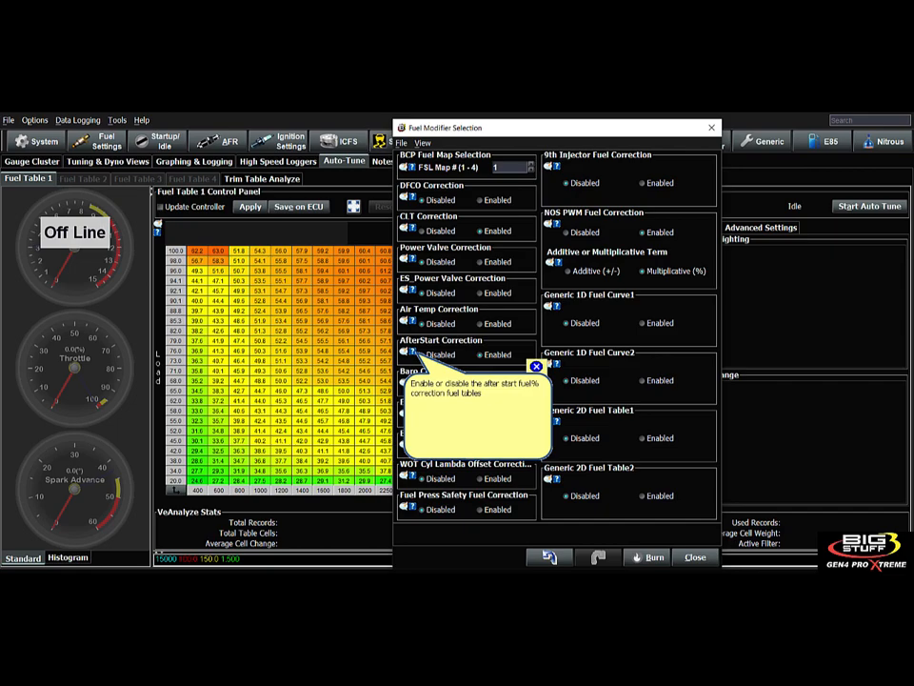
left_click(97, 141)
mouse_move(158, 141)
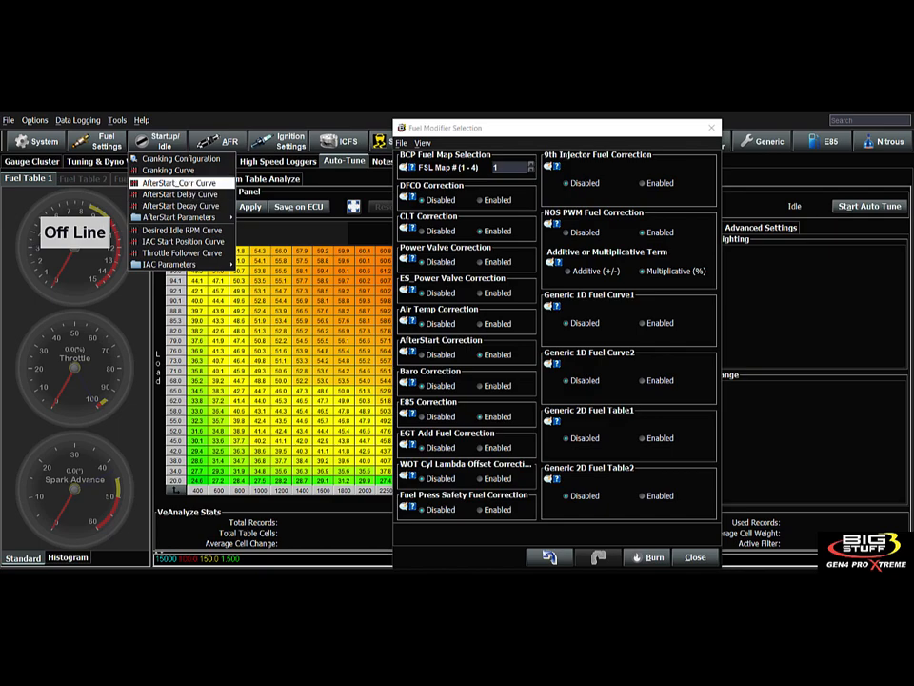
mouse_move(191, 218)
left_click(482, 354)
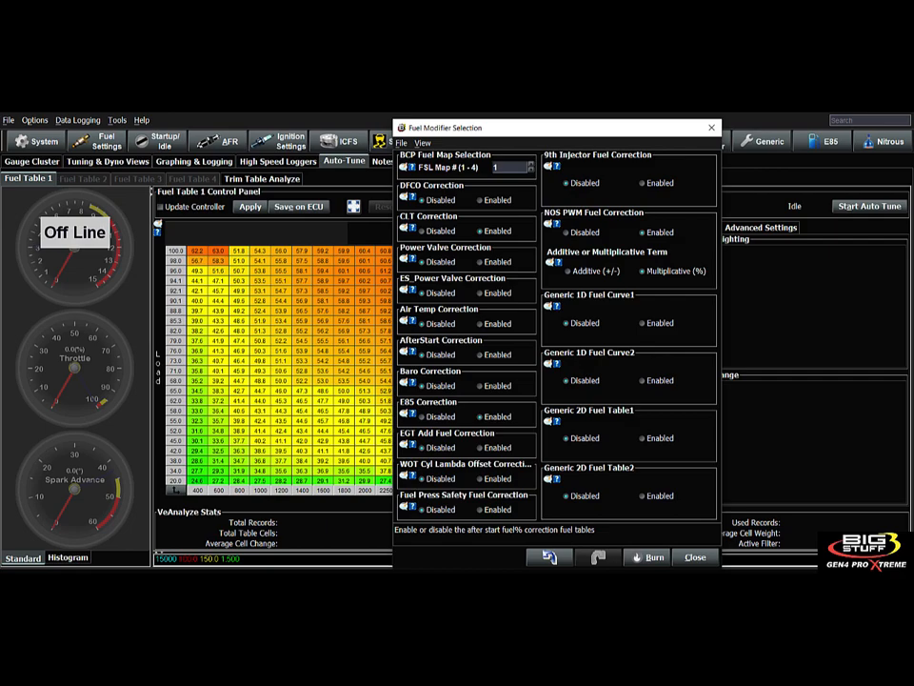
- Browse the Startup/Idle list, then reopen it to reach the after-start curves
left_click(98, 141)
mouse_move(106, 210)
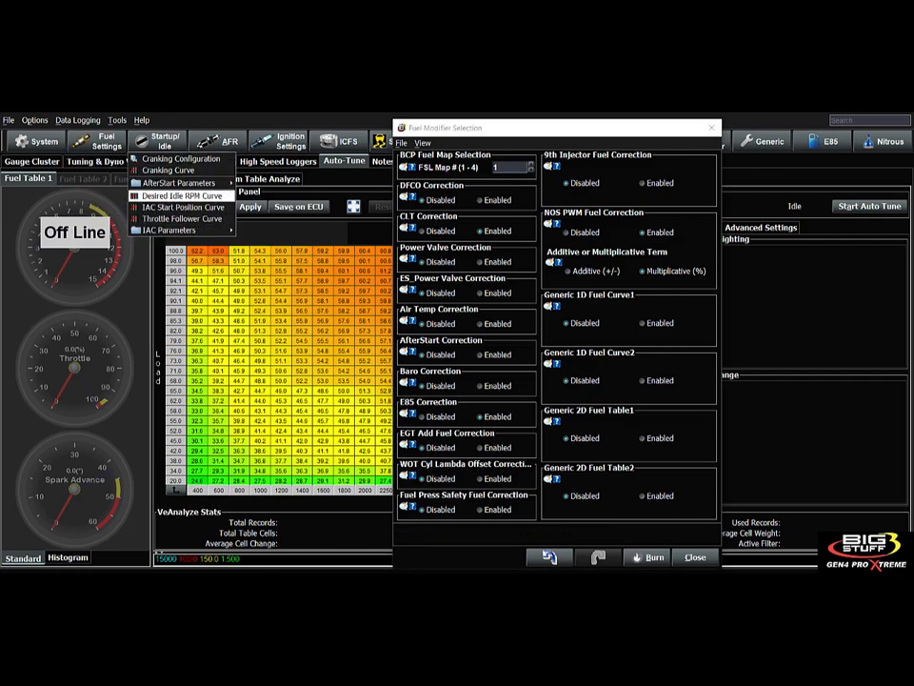
mouse_move(179, 182)
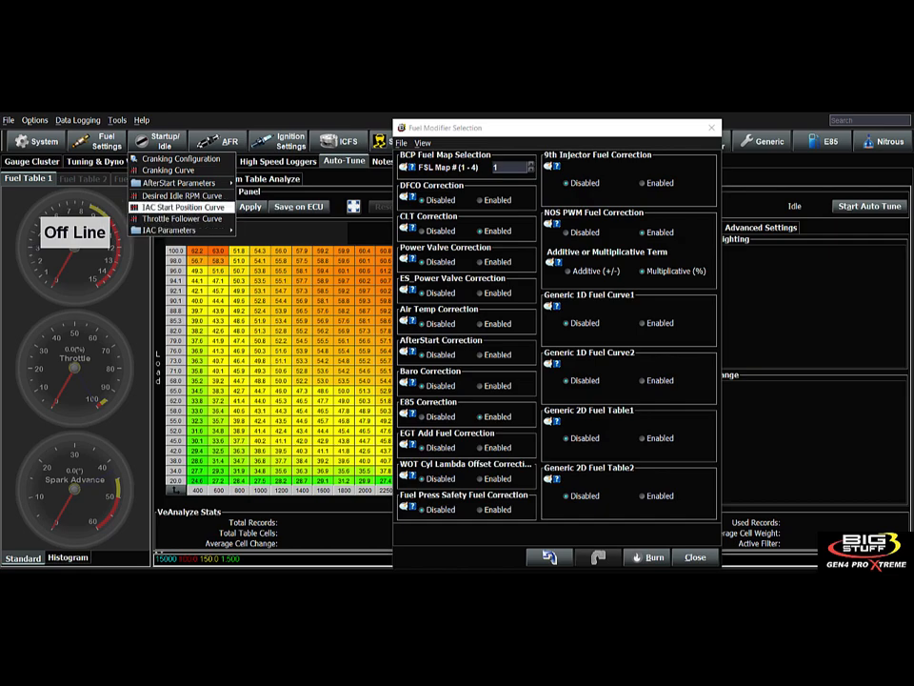
left_click(450, 349)
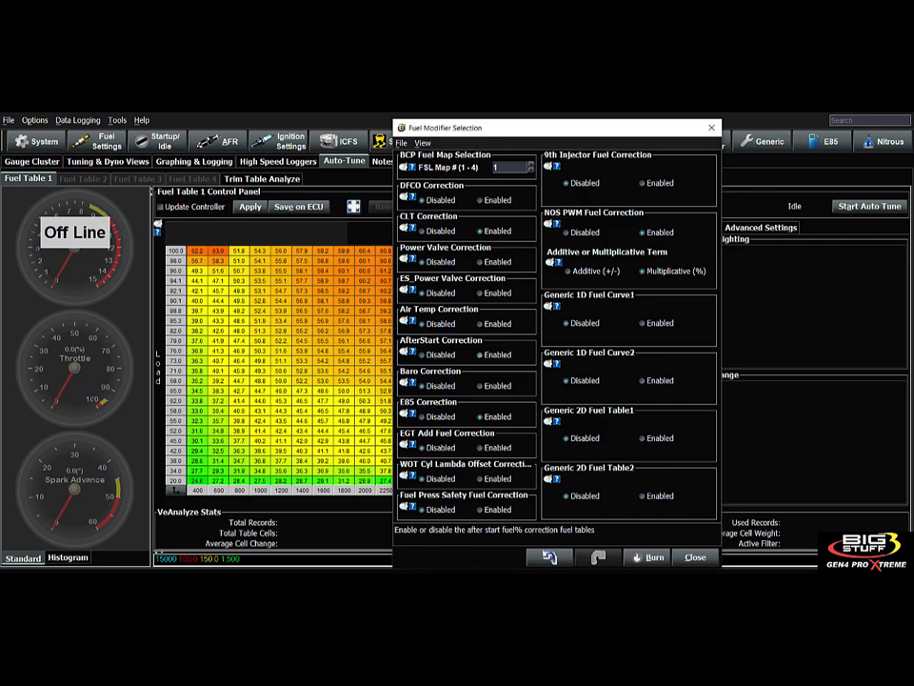
left_click(164, 141)
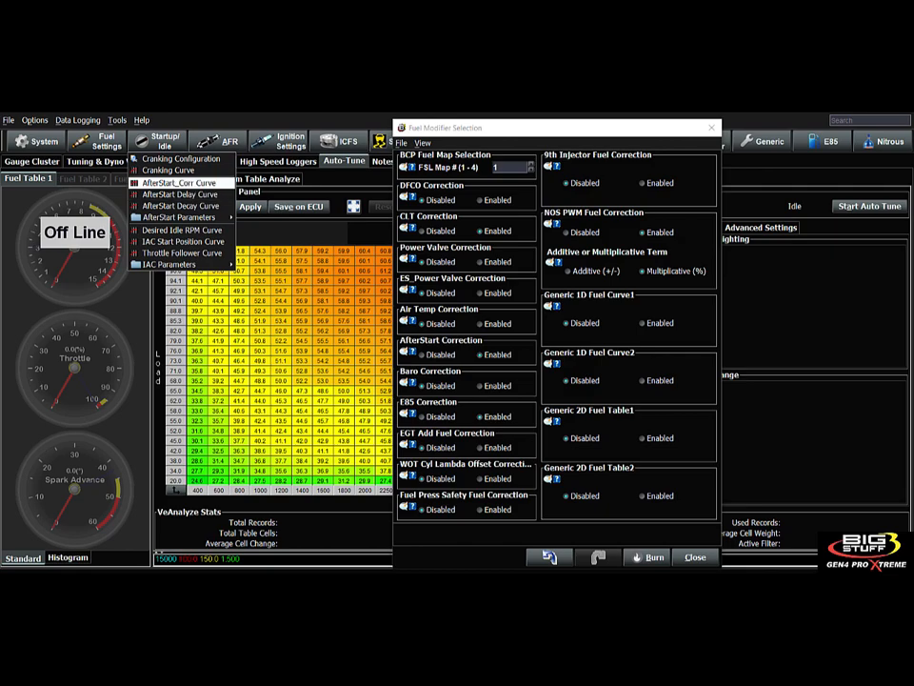
- Review the AfterStart Correction Curve tapering to near 0% around 130 °F, then close it
left_click(178, 181)
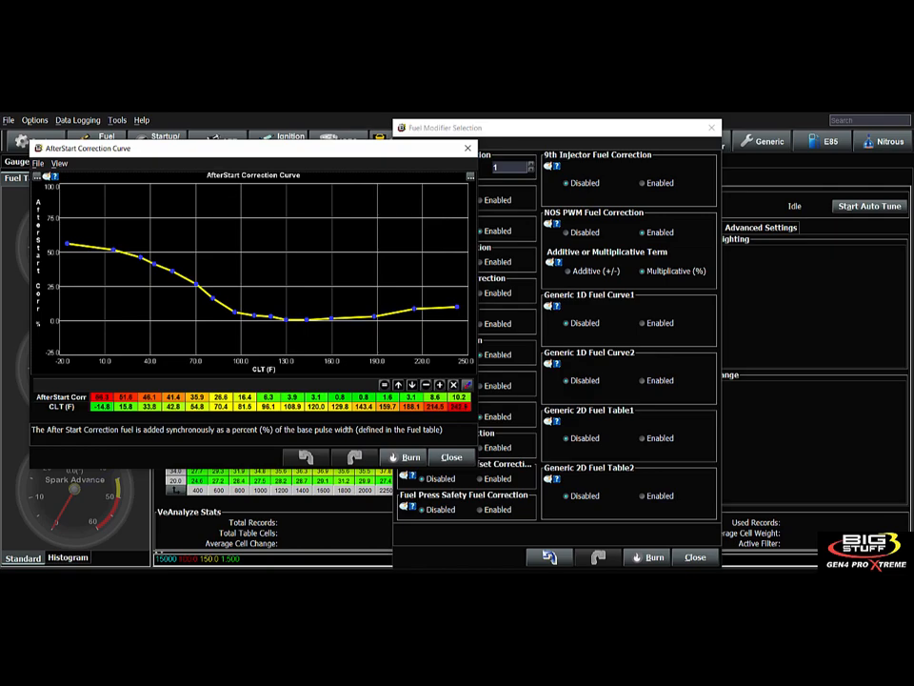
left_click(451, 457)
left_click(158, 141)
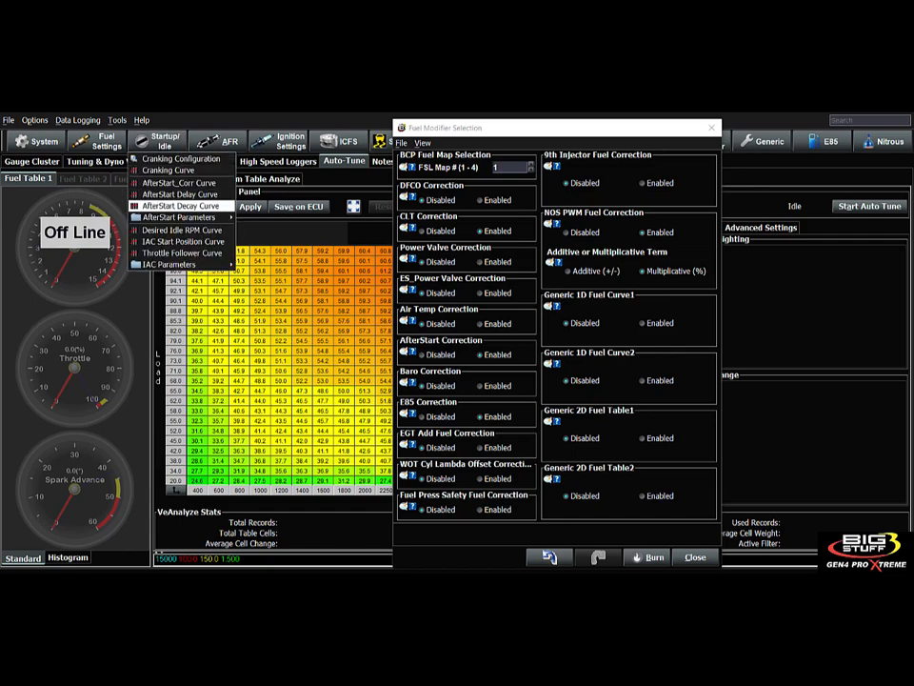
- Review the AfterStart Decay Curve spanning 8 to 22 crank cycles, then close it
left_click(181, 205)
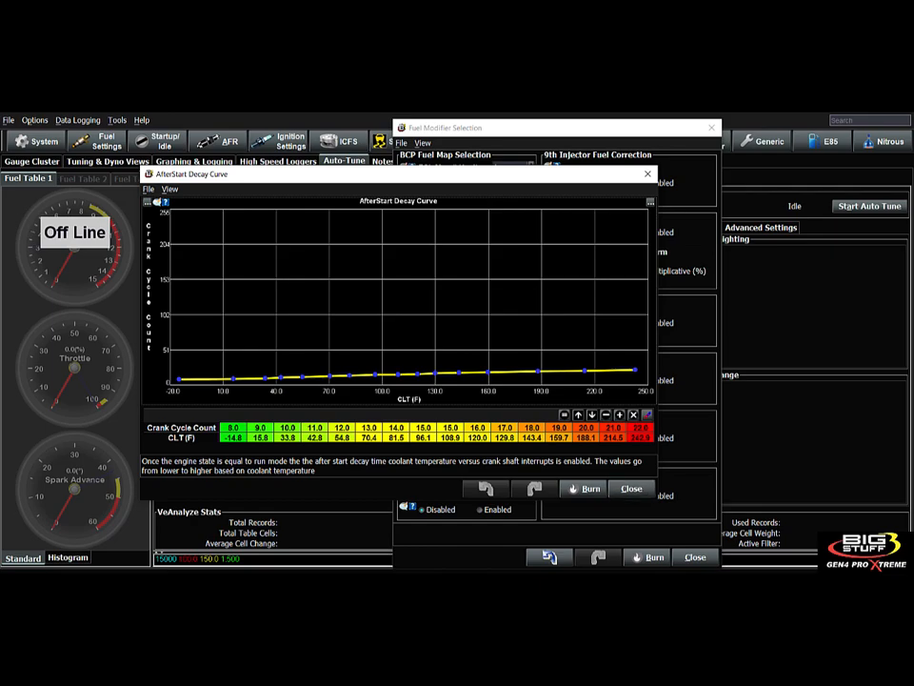
left_click(631, 488)
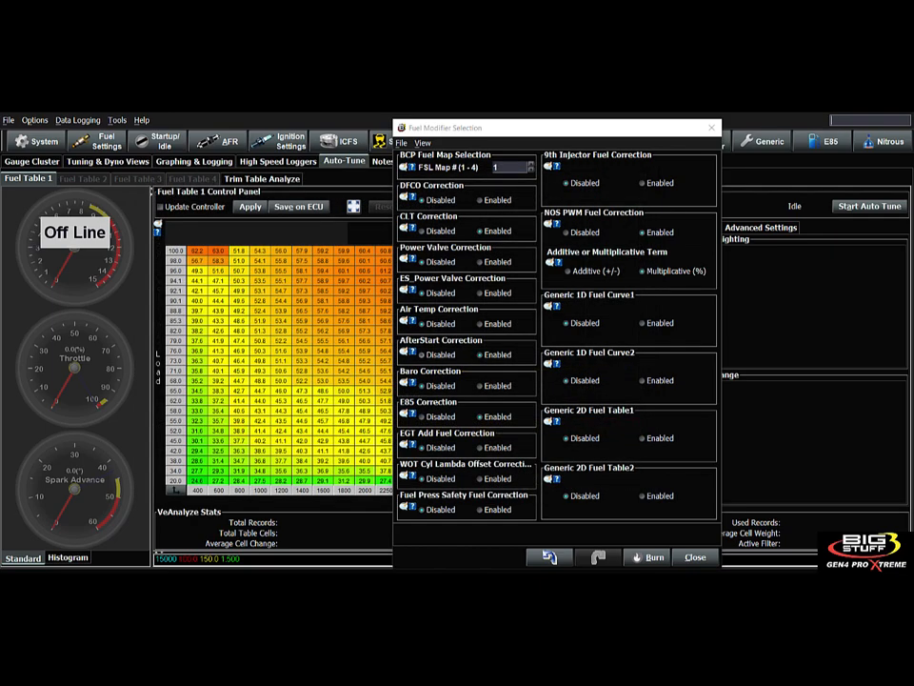
- Read the Baro Correction help, then bring up the Fuel Settings list
left_click(480, 354)
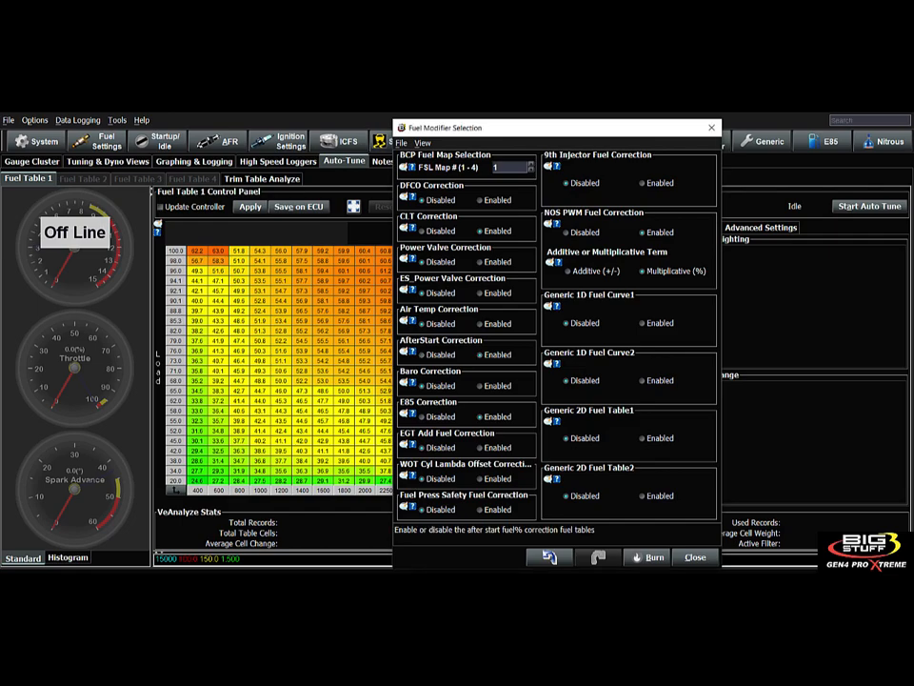
left_click(411, 382)
left_click(107, 140)
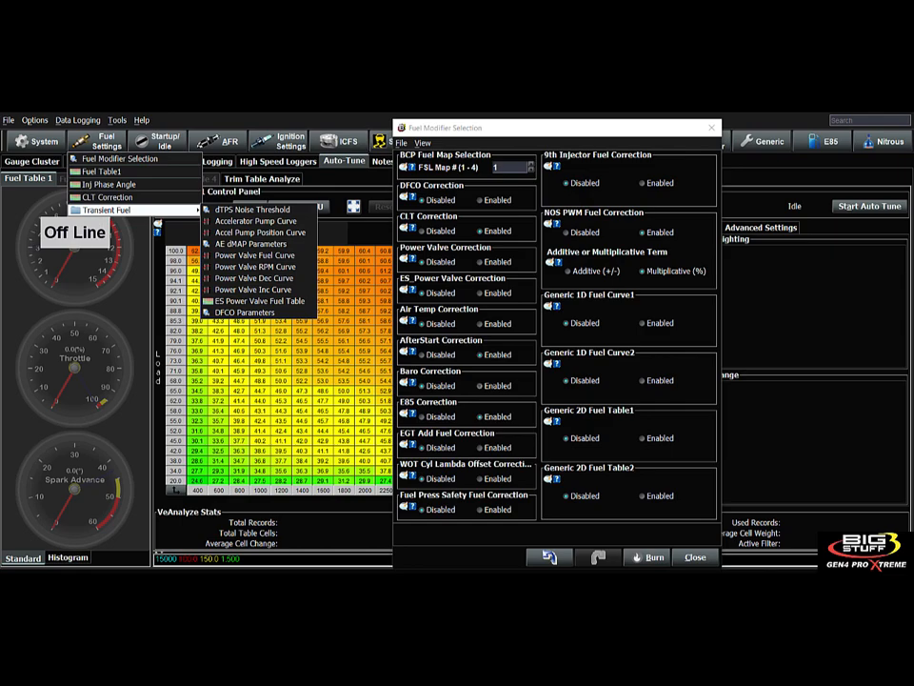
left_click(480, 385)
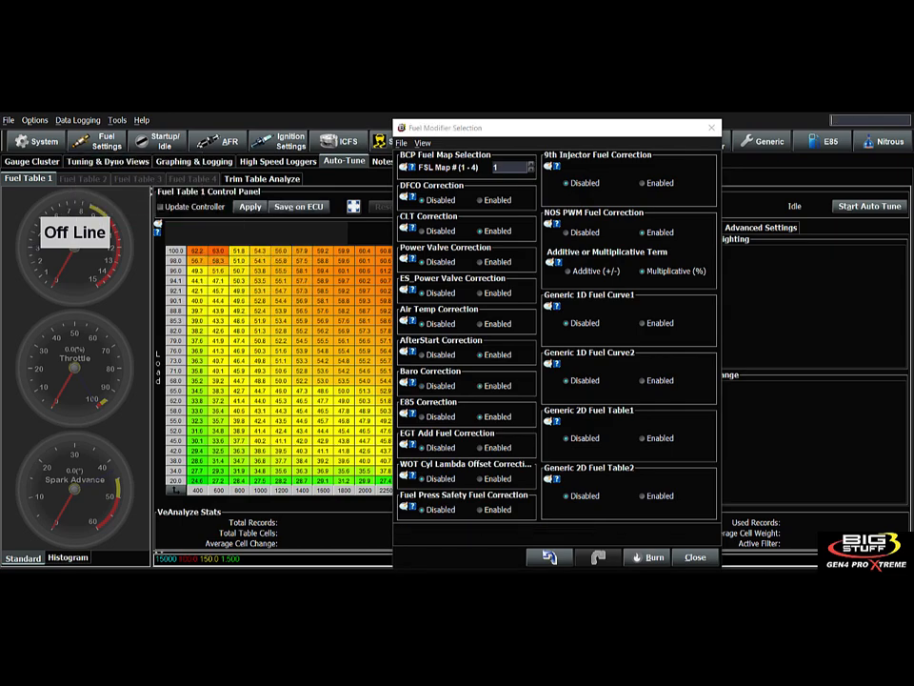
left_click(107, 141)
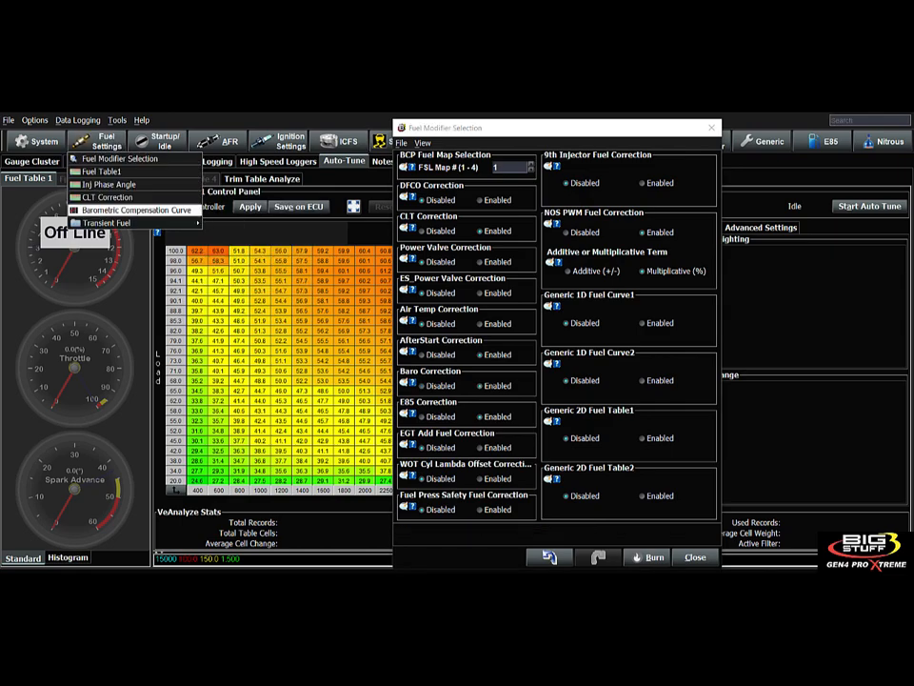
- Inspect Barometric Compensation corrections from -20.3% at 80 kPa to 3.1% at 110 kPa, then close
left_click(136, 210)
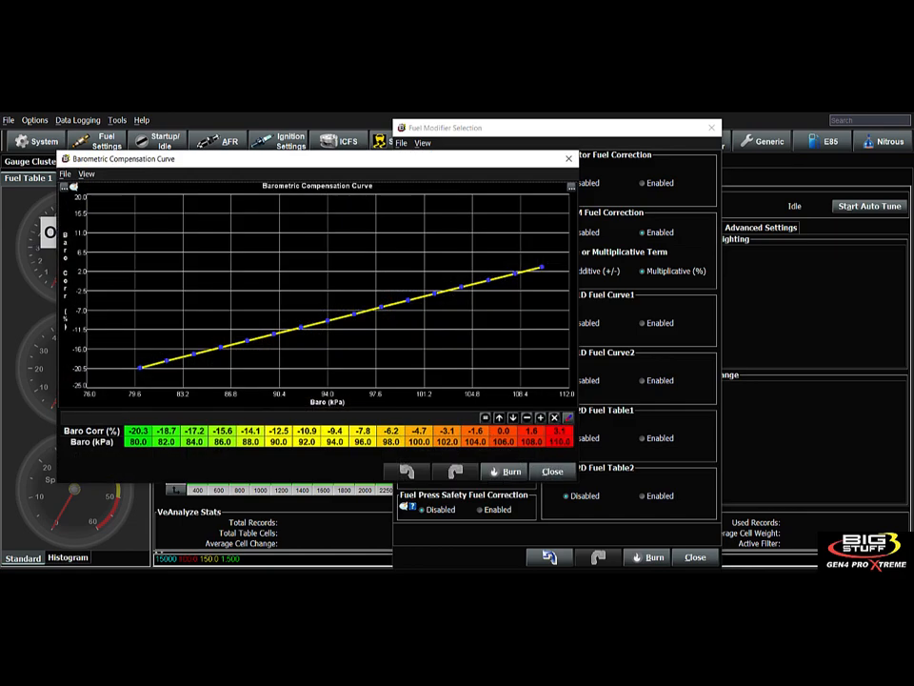
left_click_drag(286, 158, 340, 181)
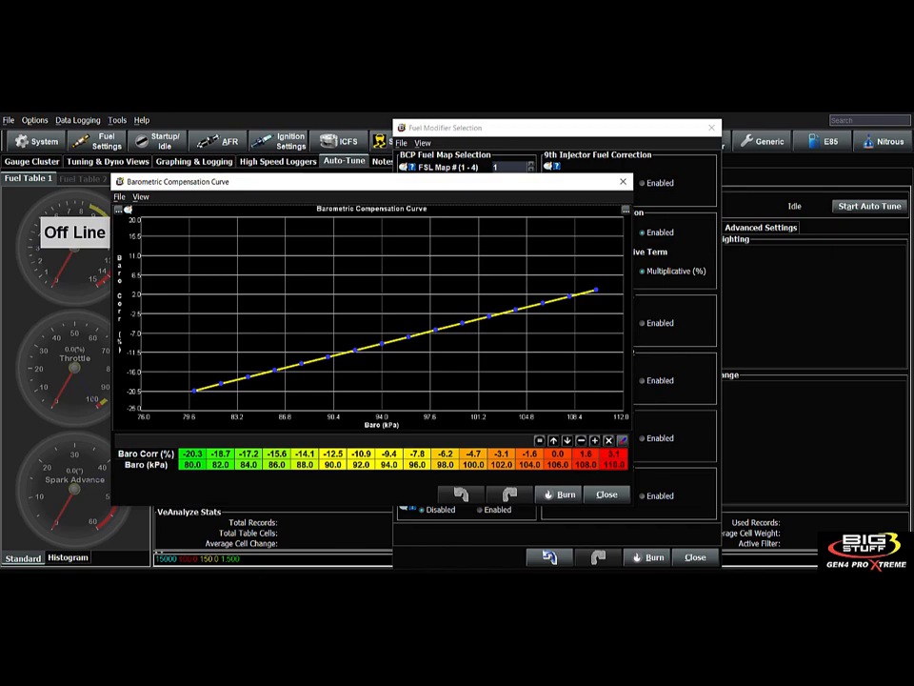
left_click_drag(530, 454, 558, 465)
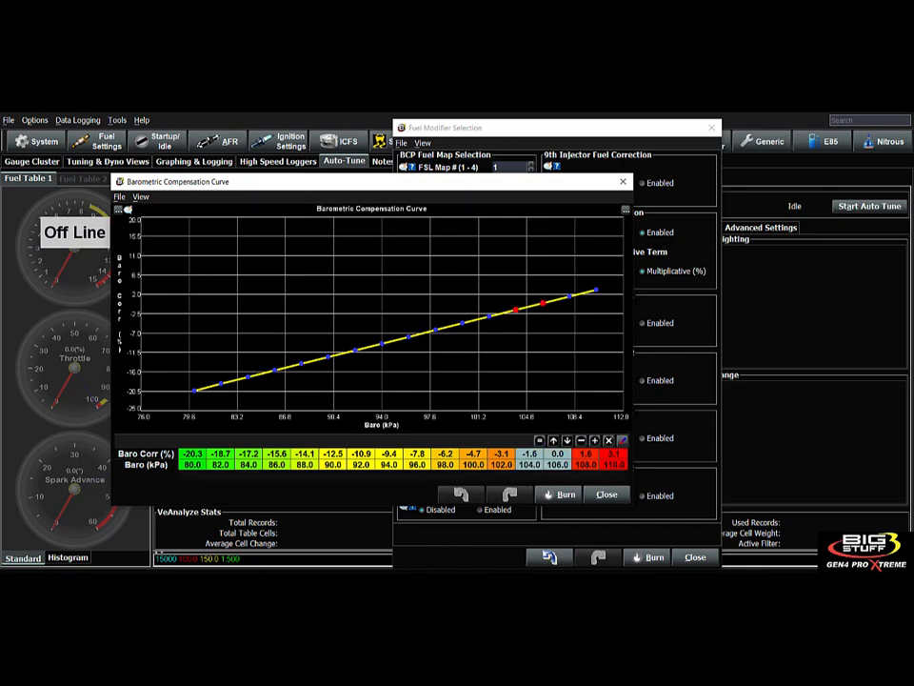
left_click(529, 465)
left_click_drag(529, 454, 276, 454)
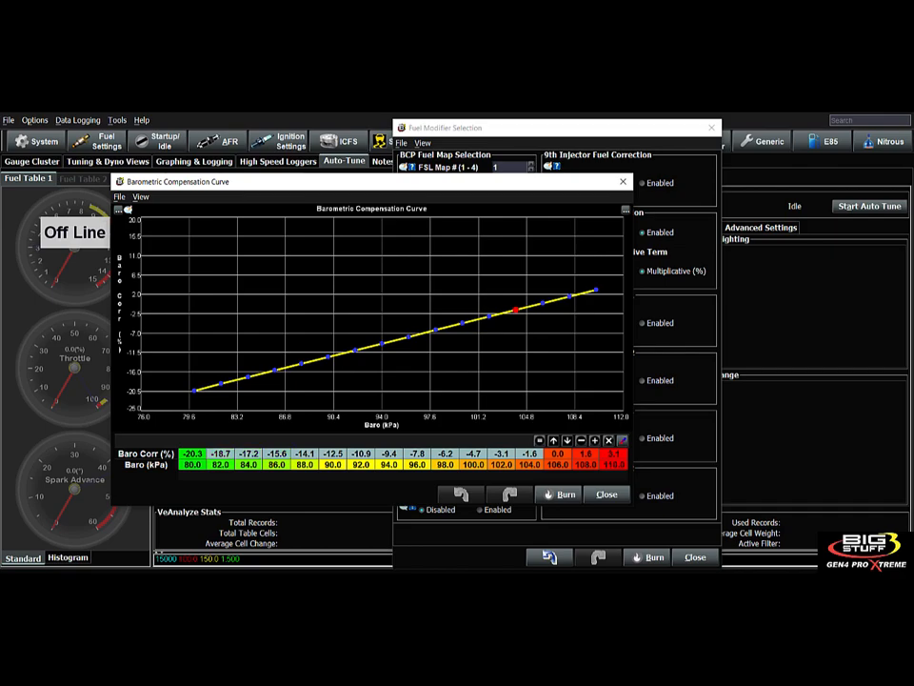
left_click_drag(192, 454, 192, 454)
left_click_drag(584, 454, 614, 454)
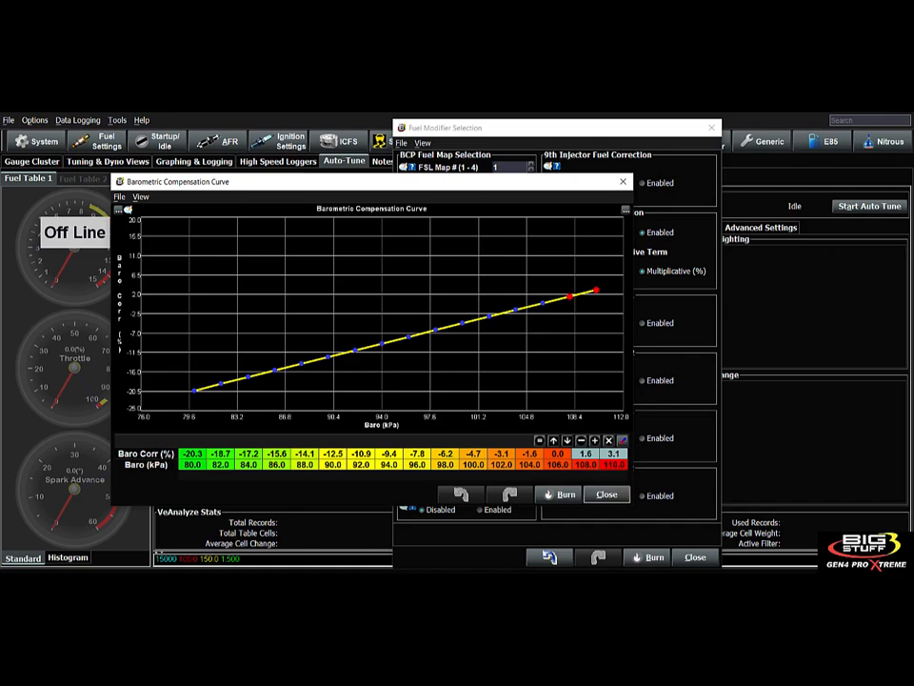
left_click(606, 495)
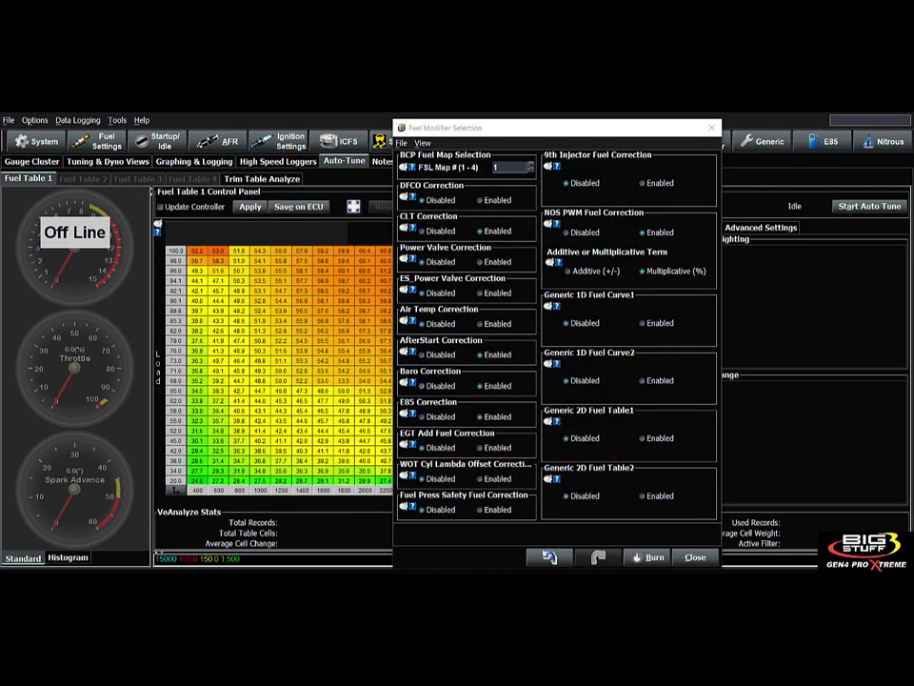
- Open the Fuel settings menu, then dismiss it without choosing an entry
left_click(96, 141)
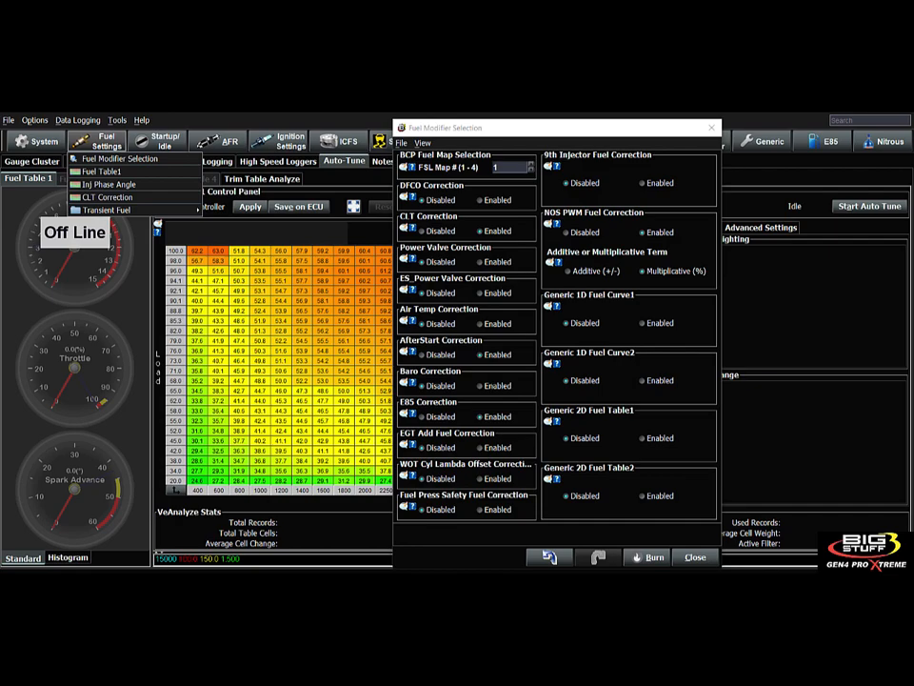
mouse_move(106, 210)
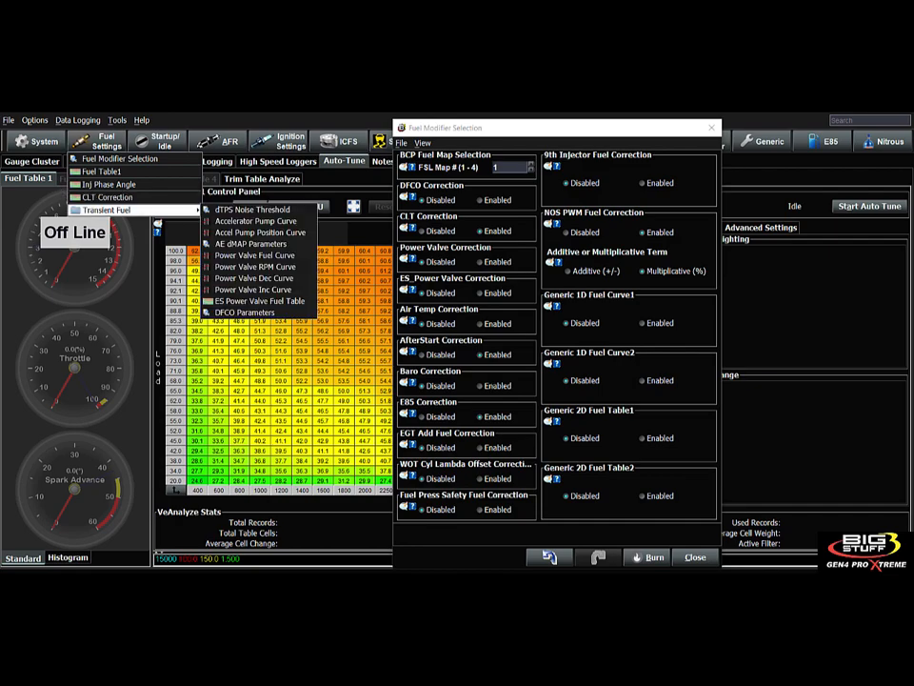
left_click(410, 413)
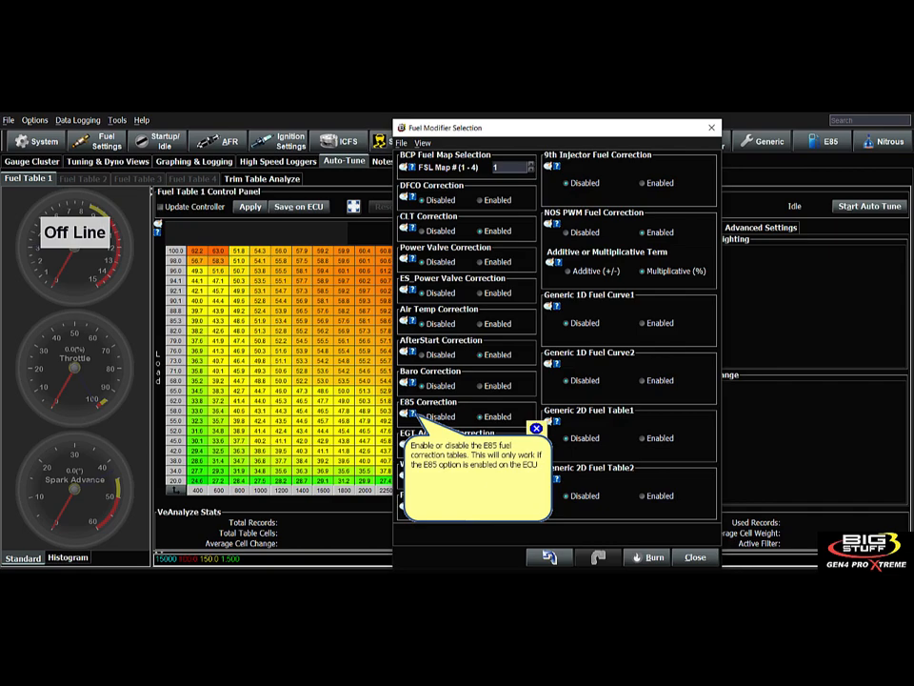
- Drop down the E85 menu listing its fuel, lambda, CLT, AE, crank, boost and spark curves
left_click(827, 141)
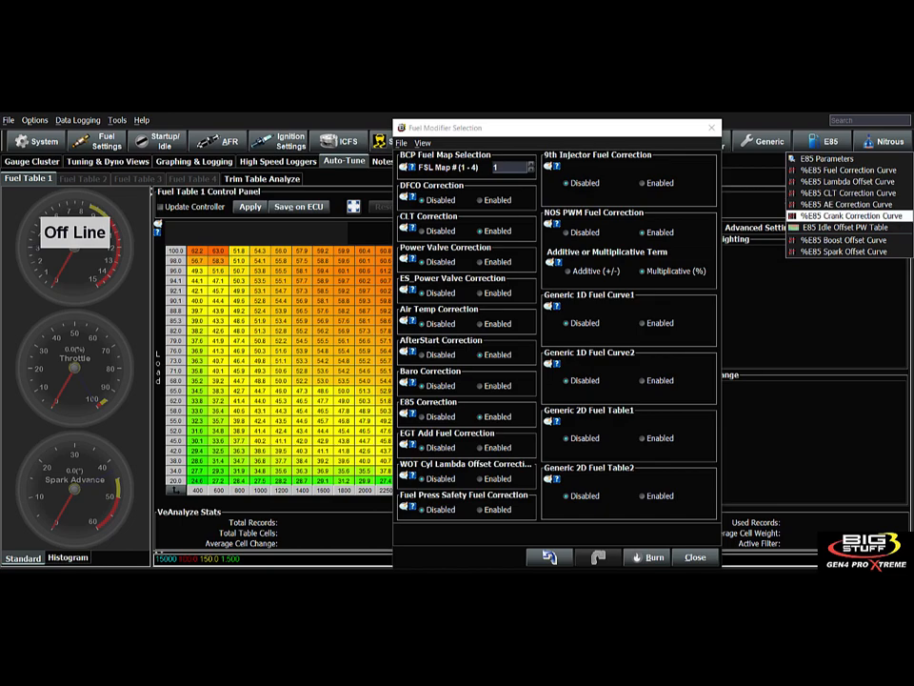
- Inspect the %E85 Fuel Correction Curve's percentage and correction cells, then close it
left_click(847, 169)
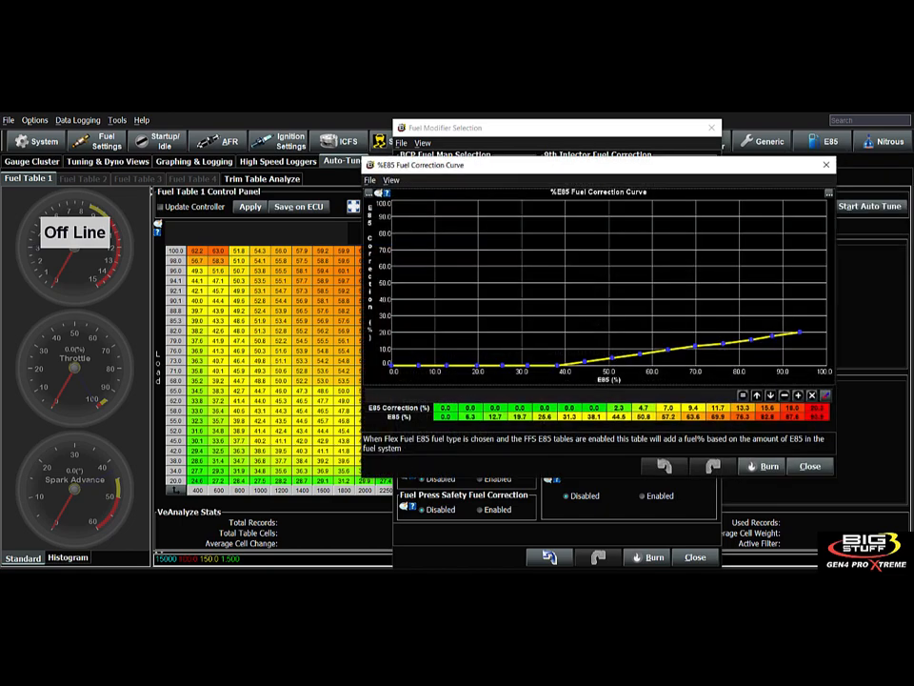
left_click_drag(591, 164, 433, 166)
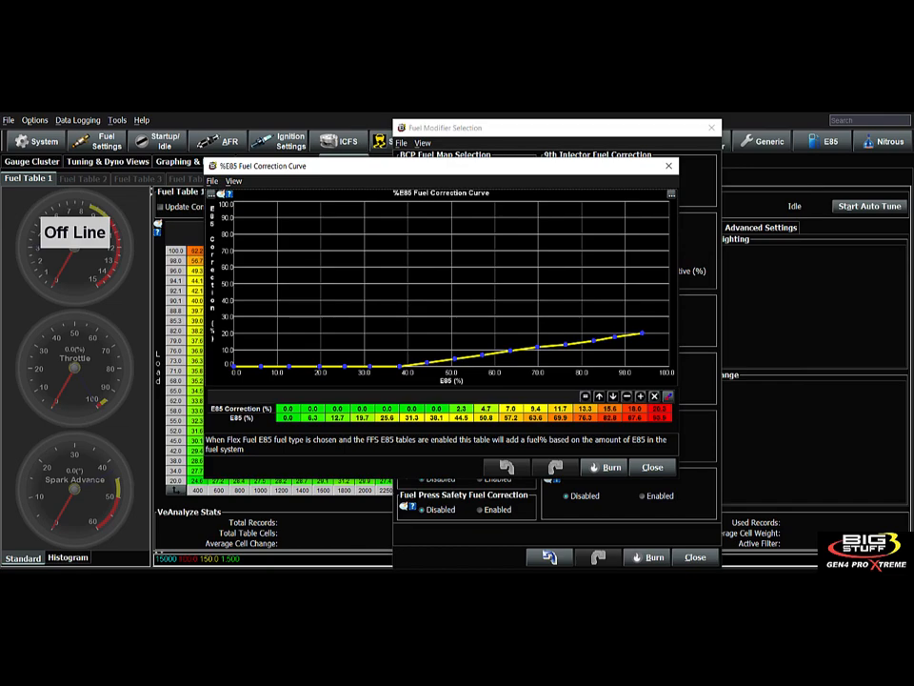
left_click_drag(461, 417, 485, 417)
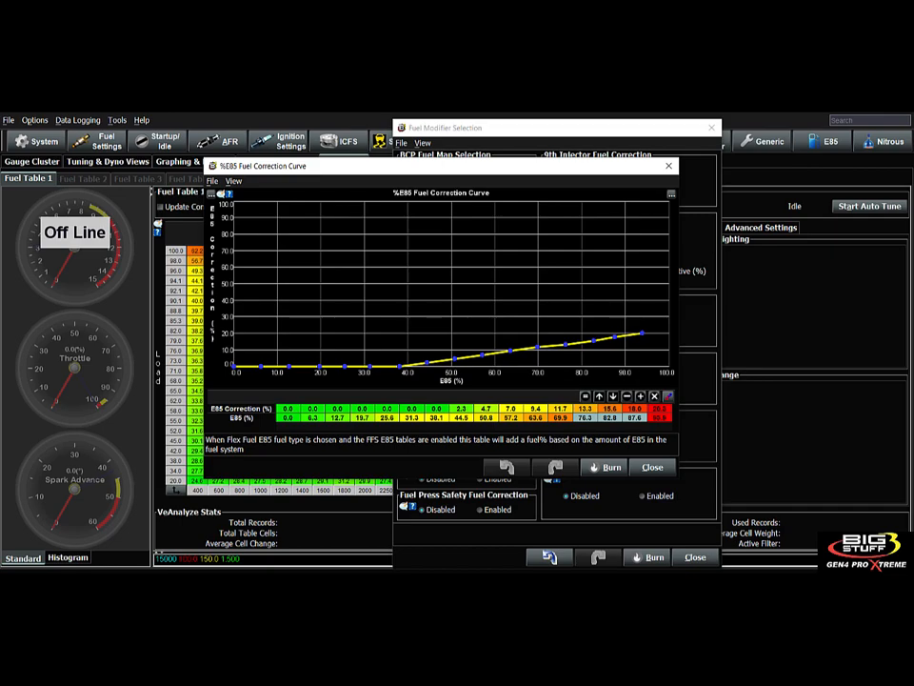
left_click_drag(585, 408, 610, 408)
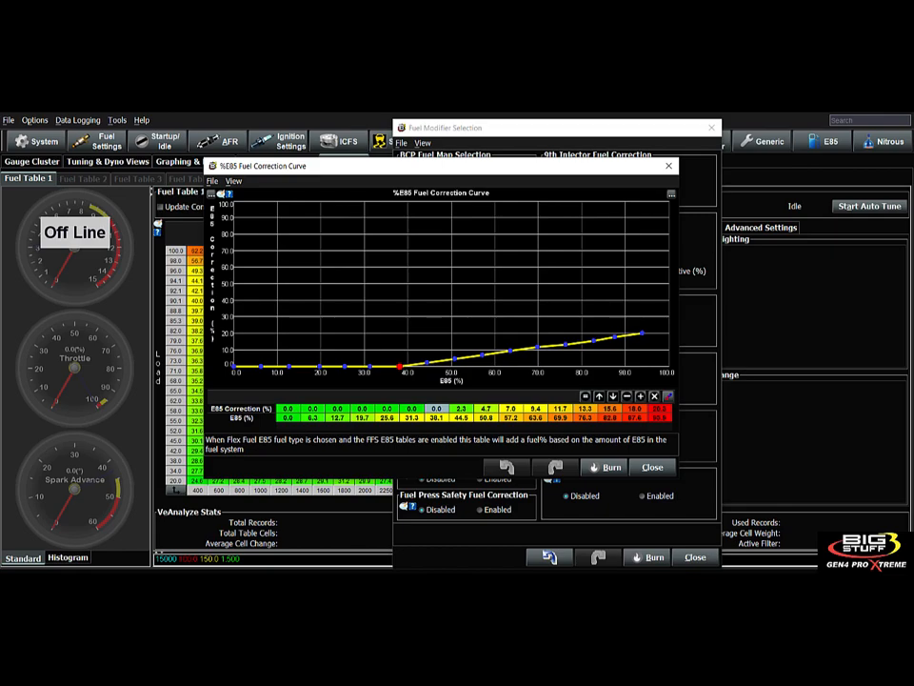
left_click(653, 468)
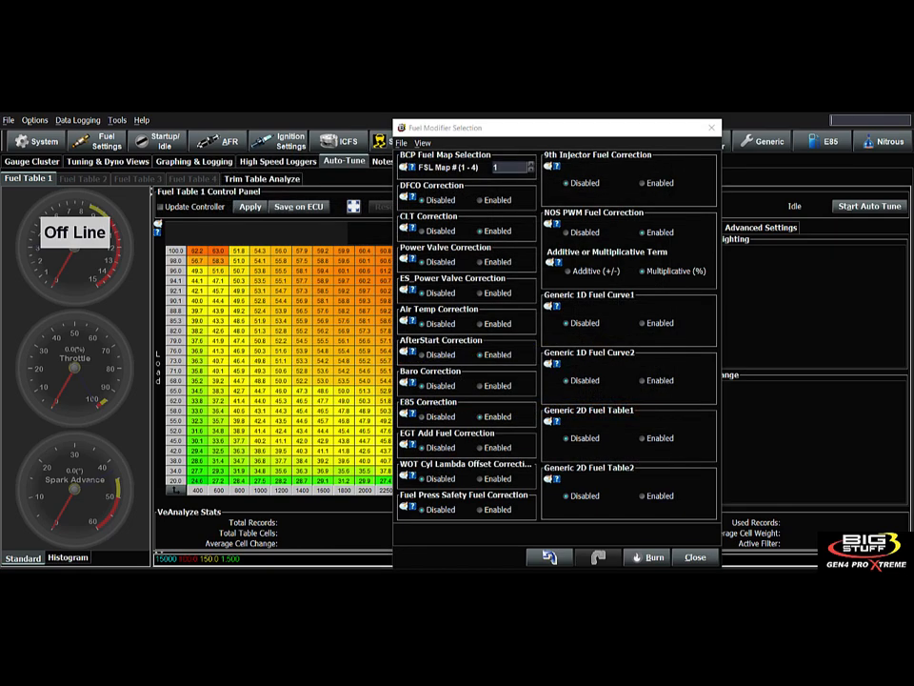
- Shift Fuel Modifier Selection right and open O2 and EGT Configuration from the AFR menu
mouse_move(412, 412)
left_click_drag(554, 131, 634, 119)
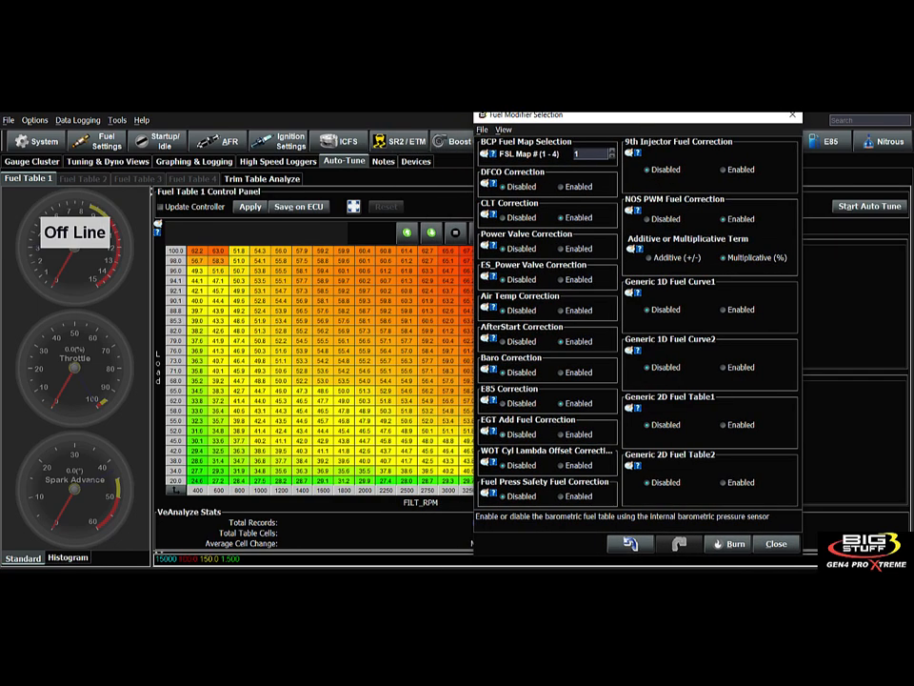
left_click(219, 141)
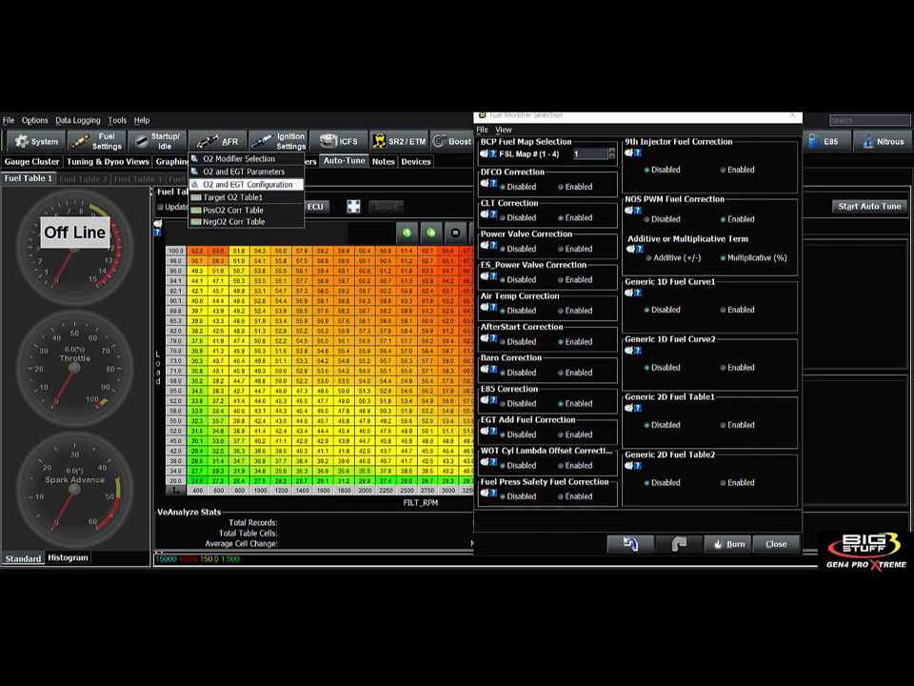
left_click(248, 184)
- Enable EGT Add Fuel Correction, keeping the O2 and EGT window positioned at top-left
left_click_drag(148, 142, 209, 229)
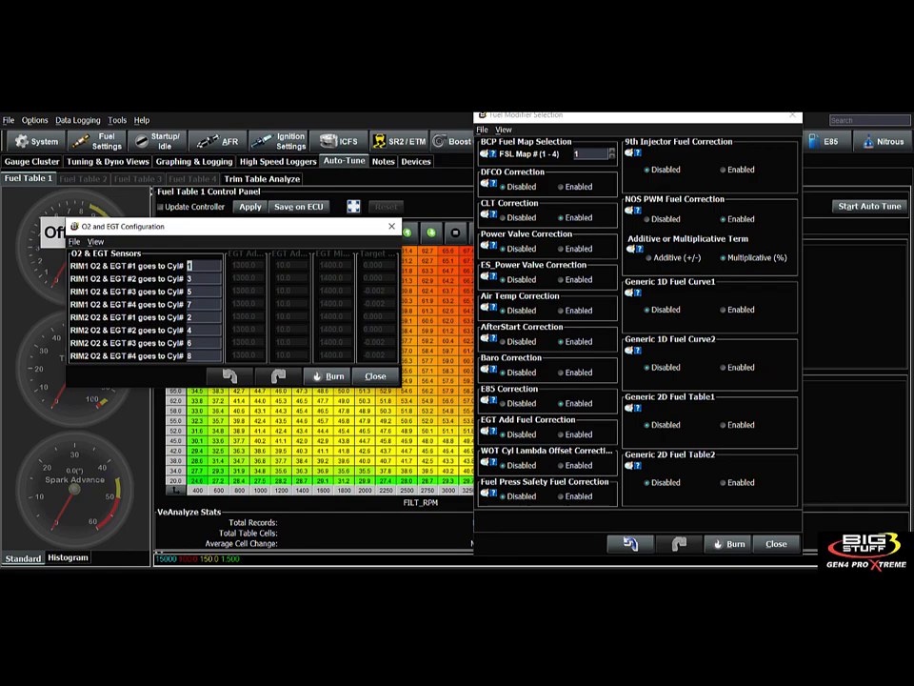
mouse_move(171, 229)
left_mouse_down()
mouse_move(174, 220)
mouse_move(176, 232)
left_mouse_up()
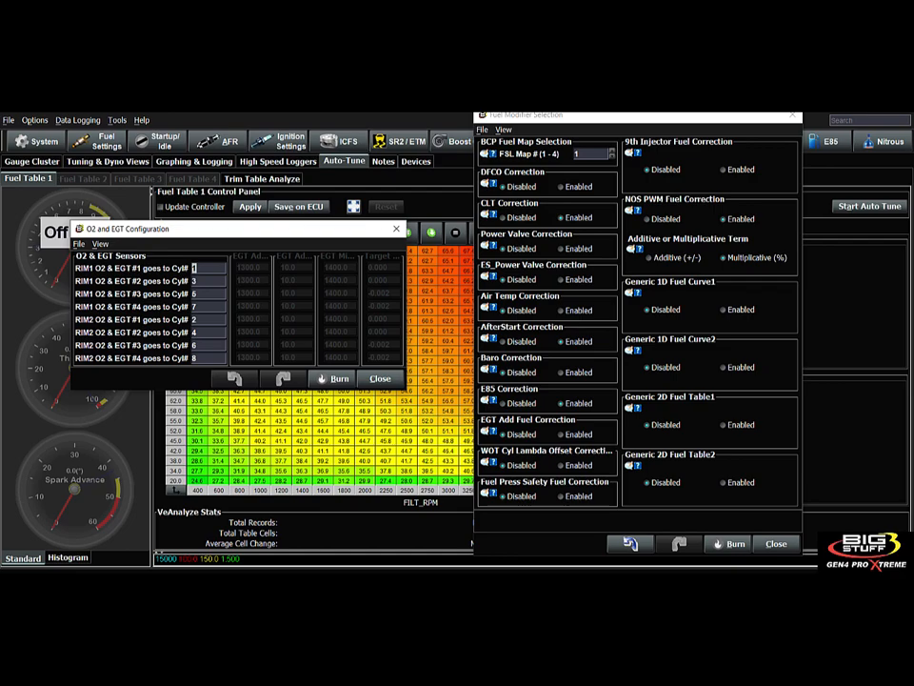
left_click(562, 435)
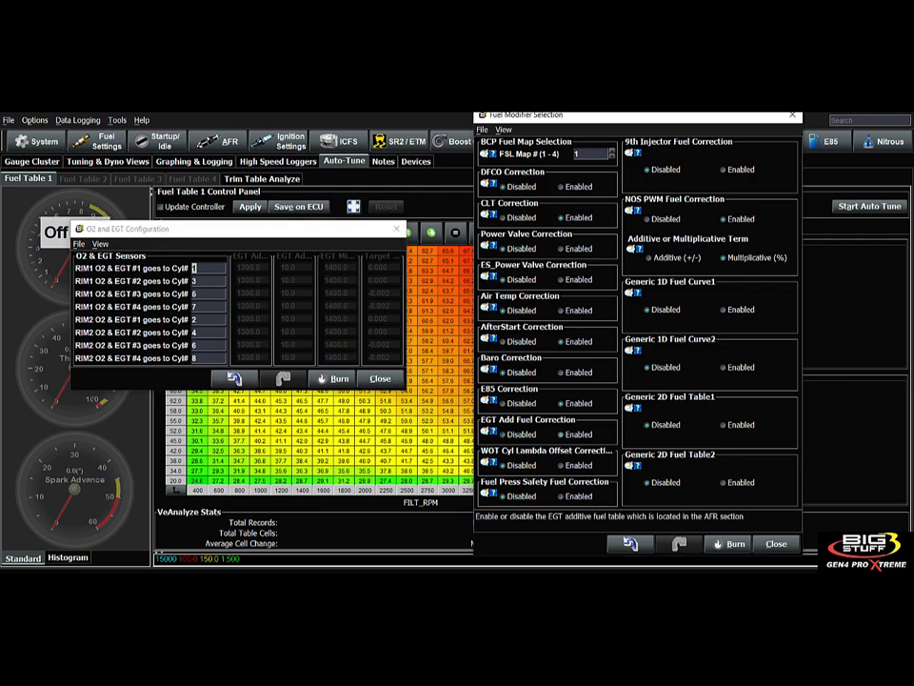
left_click_drag(238, 228, 174, 168)
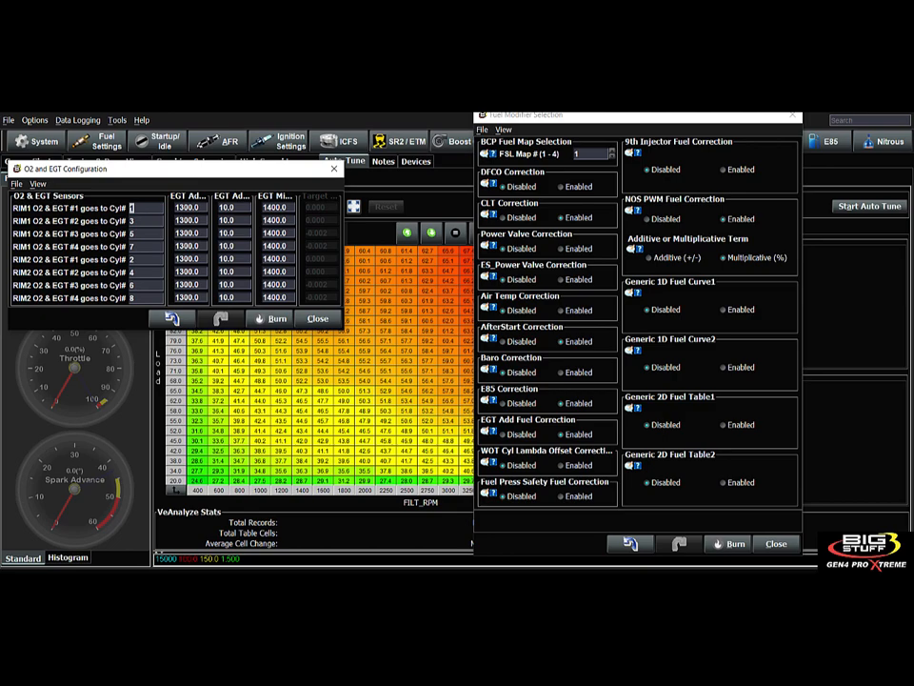
- Enlarge the O2 and EGT window and check the 1300.0 add-fuel temp and 10.0 percent values
left_click_drag(342, 329, 793, 466)
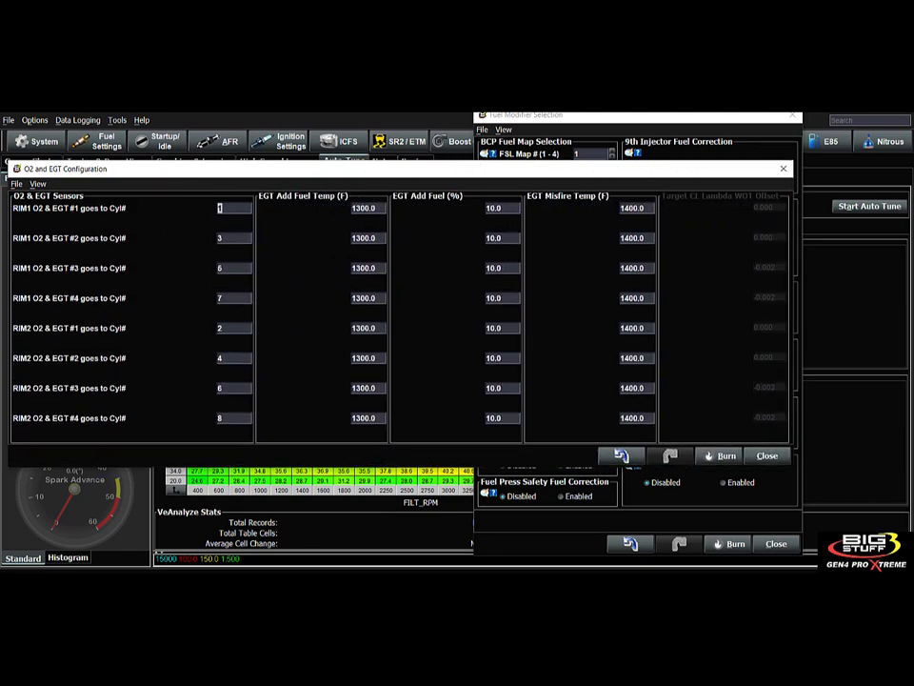
left_click_drag(429, 169, 465, 167)
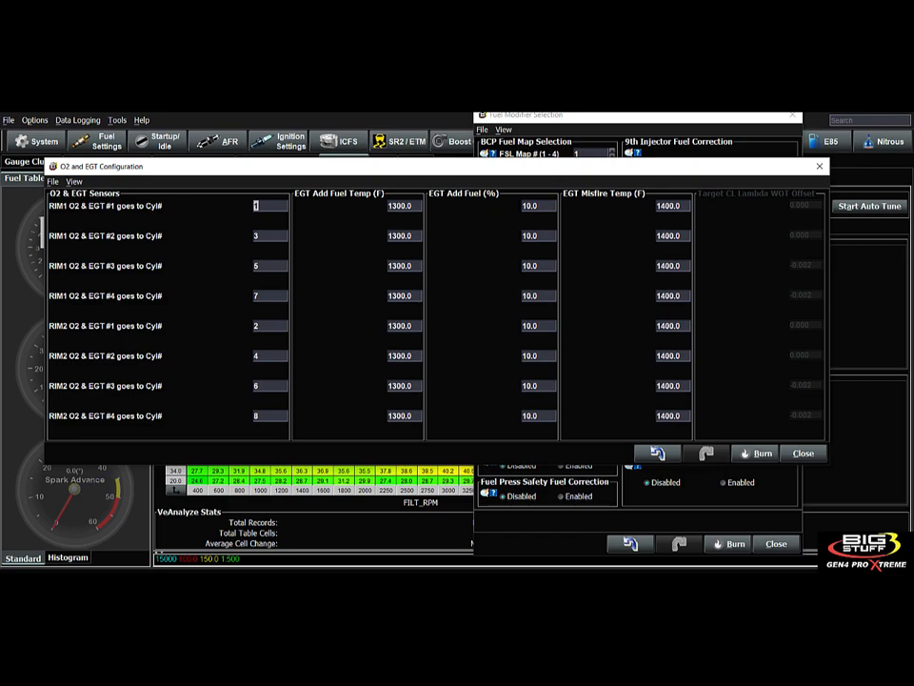
left_click(401, 206)
left_click(531, 205)
left_click(401, 235)
left_click(401, 265)
left_click(530, 265)
- Select the first cylinder's 1400.0 EGT Misfire Temp value
left_click(669, 206)
left_click(680, 205)
double_click(675, 206)
- Burn and close the O2 and EGT settings, disable EGT Add Fuel Correction, and reopen the configuration
left_click(804, 453)
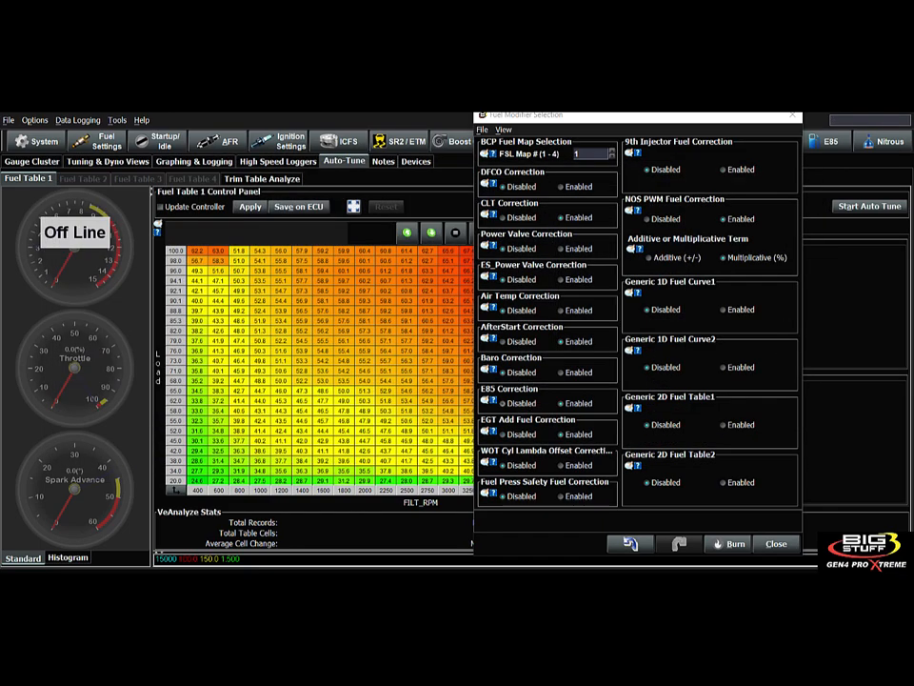
left_click(562, 434)
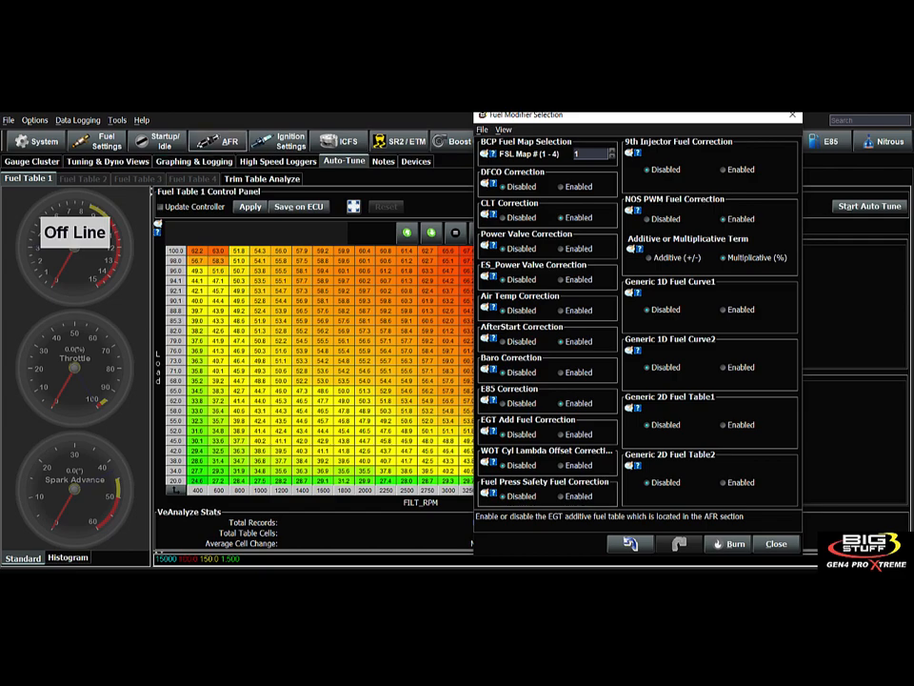
left_click(219, 141)
left_click(246, 184)
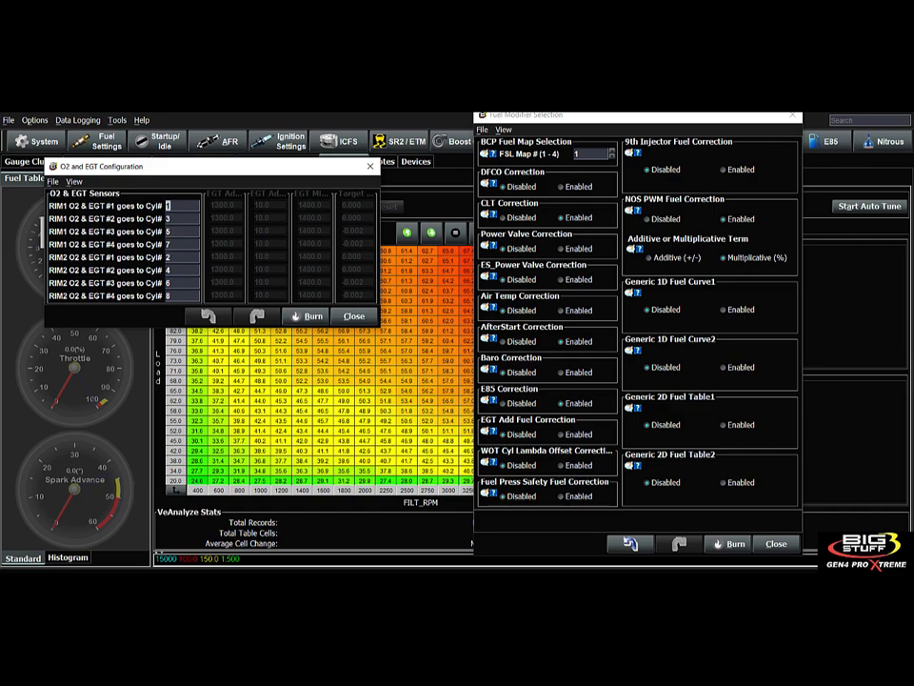
- Enable WOT Cyl Lambda Offset Correction after reading its help note
left_click(491, 463)
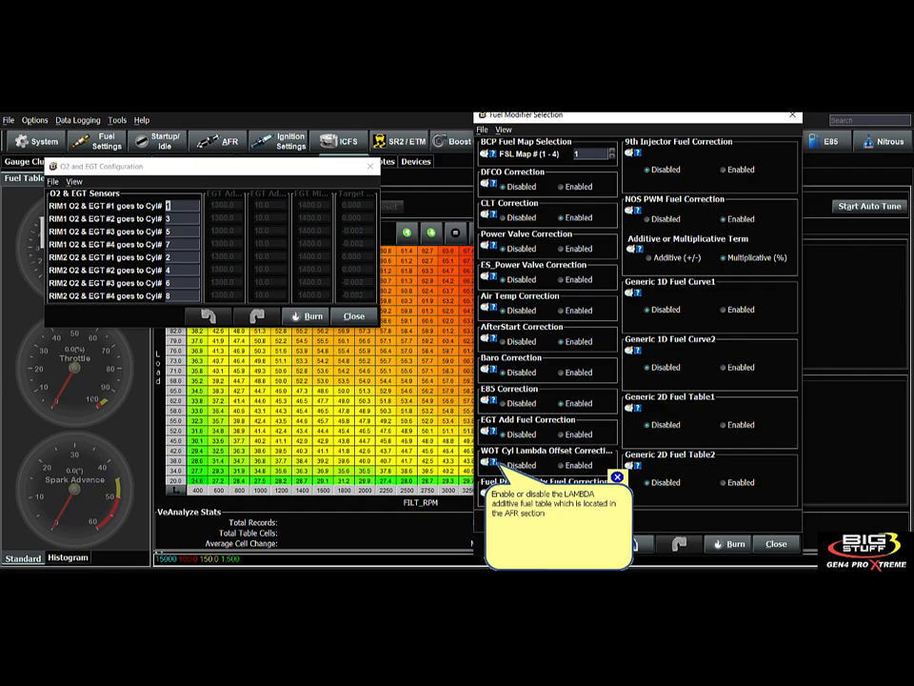
left_click(561, 465)
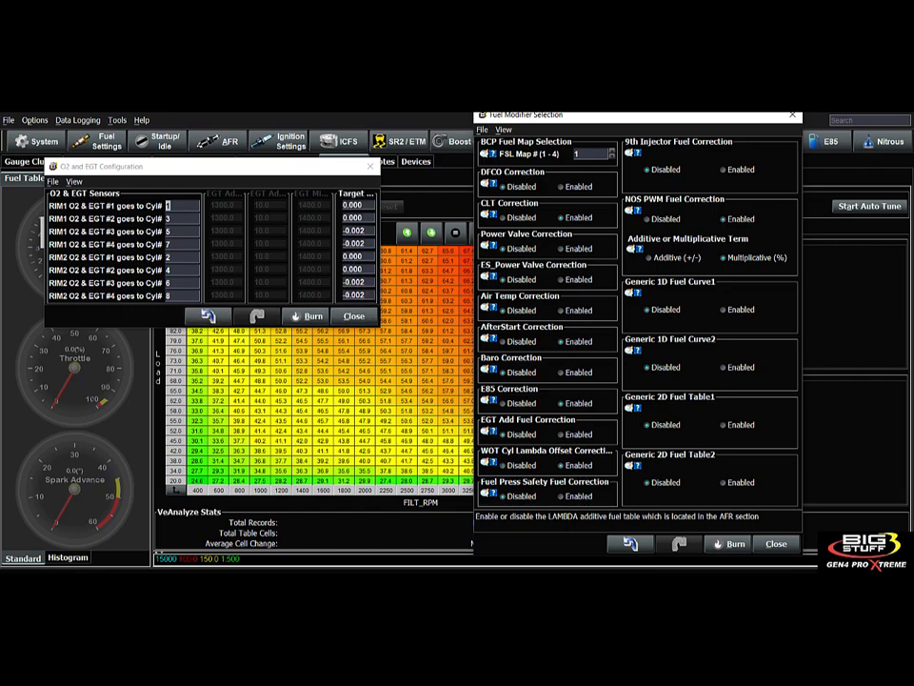
left_click_drag(377, 325, 821, 440)
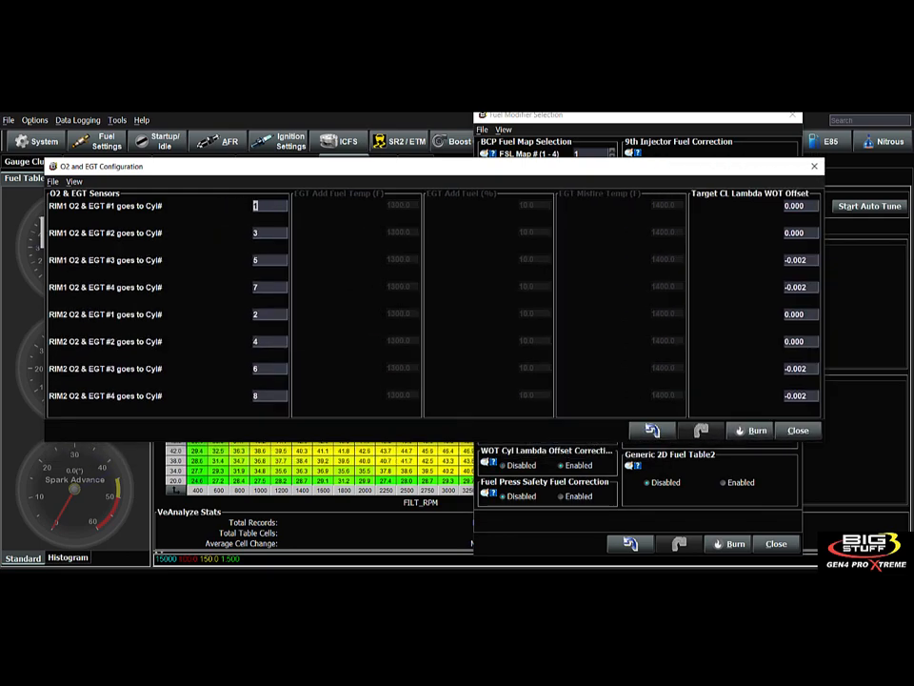
- Review the first Target CL Lambda WOT Offset value in the widened window, then close it
left_click_drag(536, 166, 286, 160)
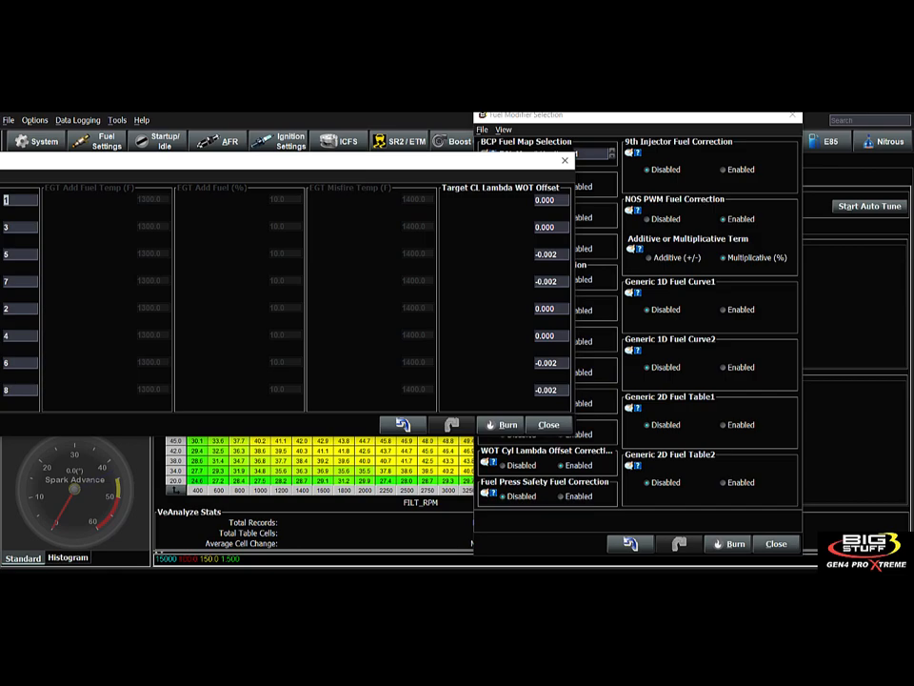
left_click_drag(574, 436, 684, 448)
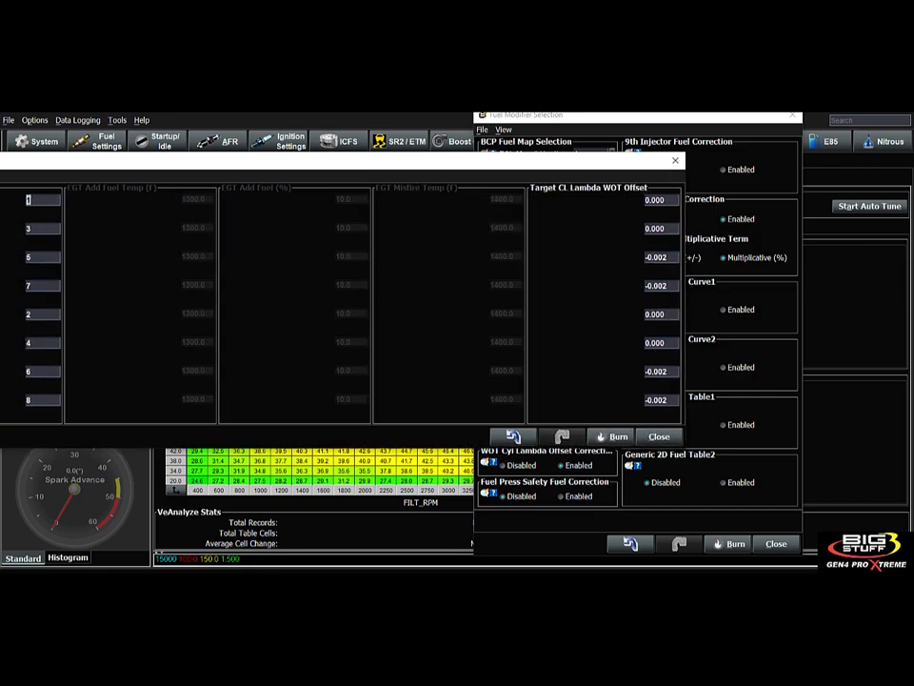
left_click_drag(297, 162, 367, 166)
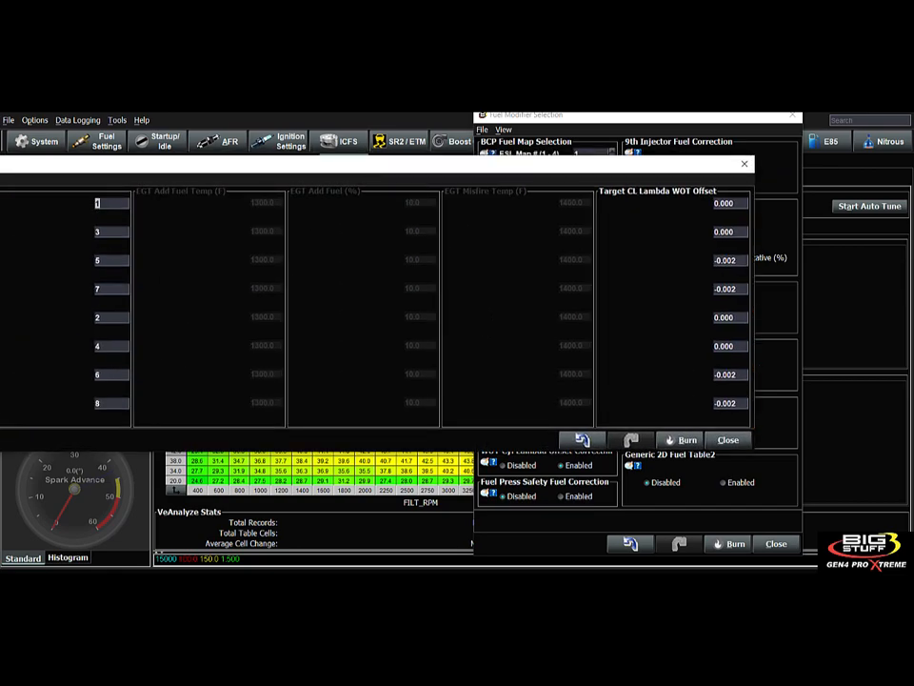
left_click(729, 203)
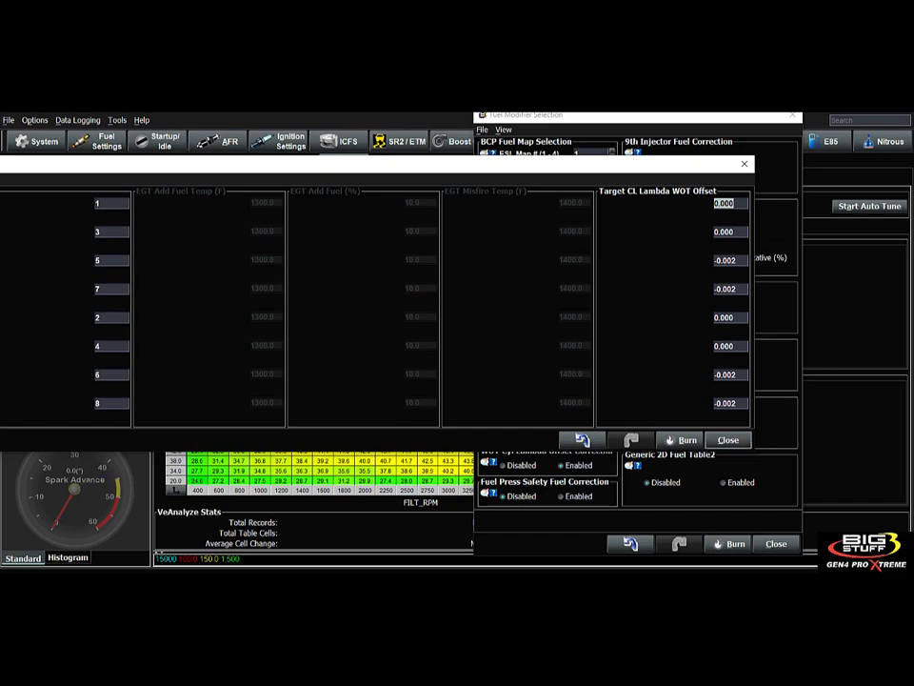
left_click(727, 439)
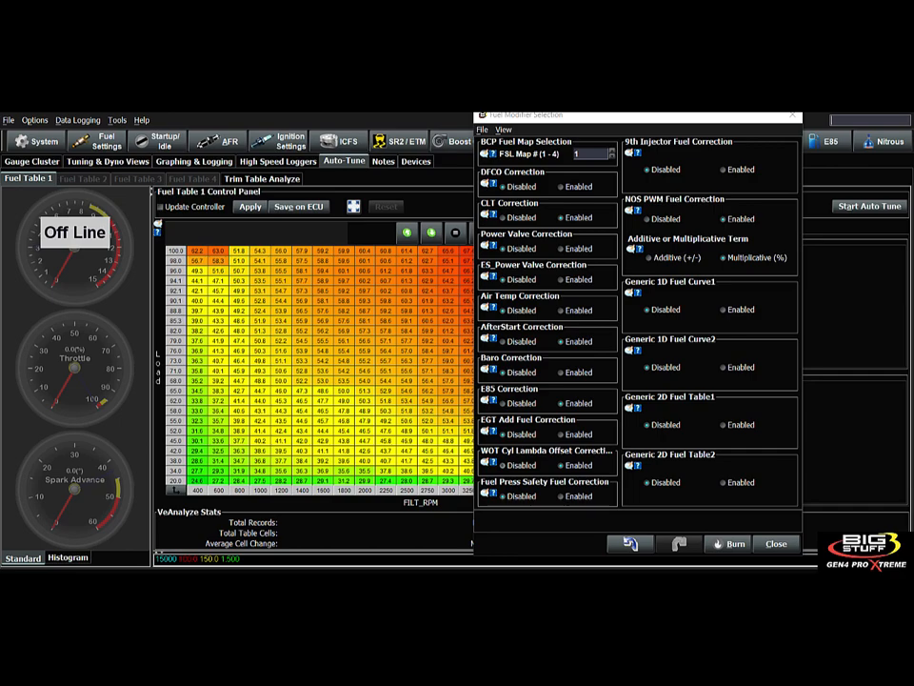
- Centre Fuel Modifier Selection and drop down the Generic menu of tables and safety options
left_click(562, 465)
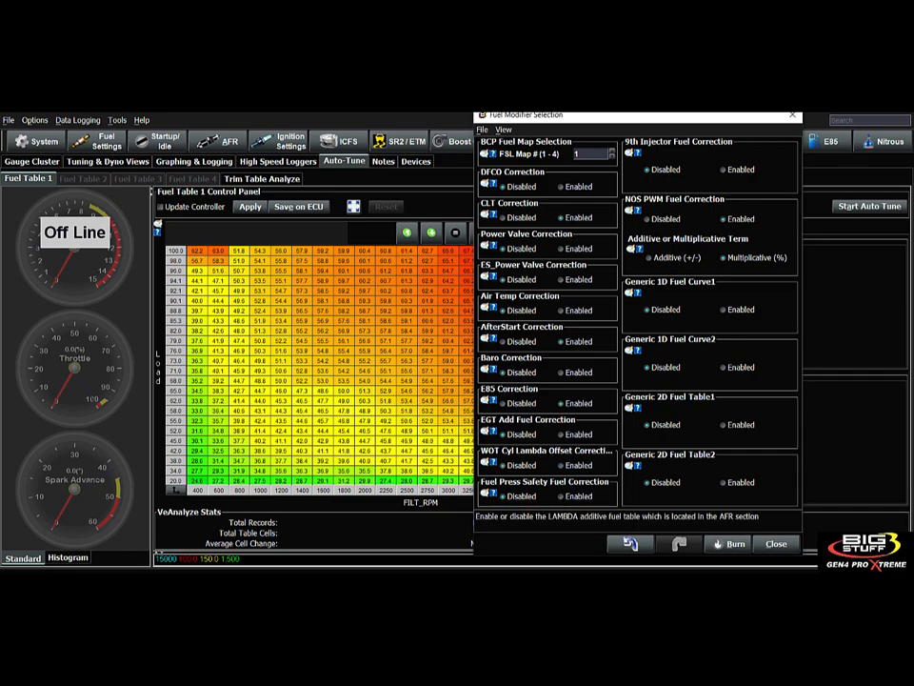
mouse_move(491, 492)
left_click_drag(617, 119, 444, 122)
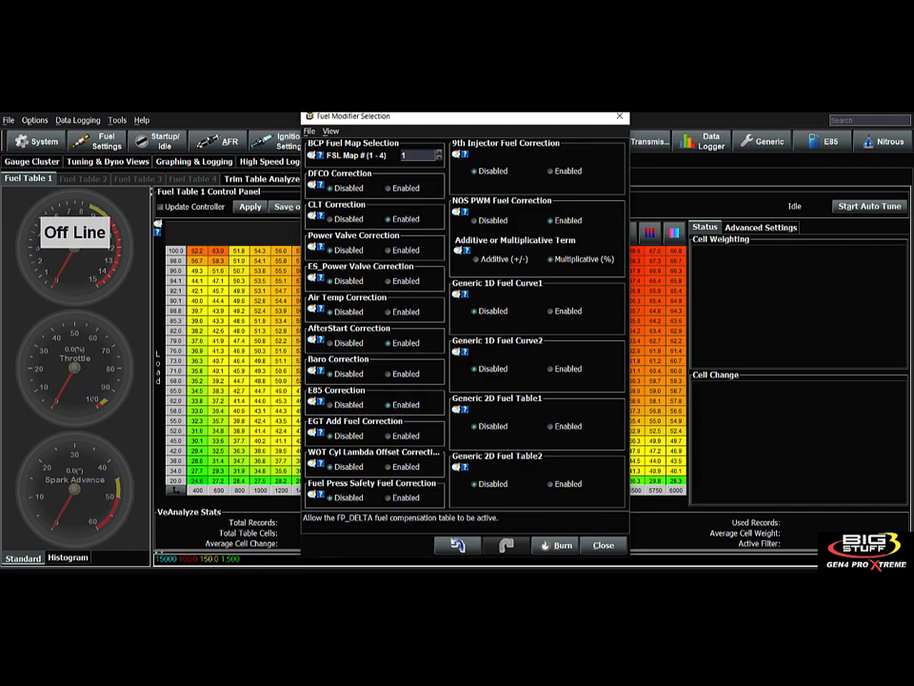
left_click(770, 141)
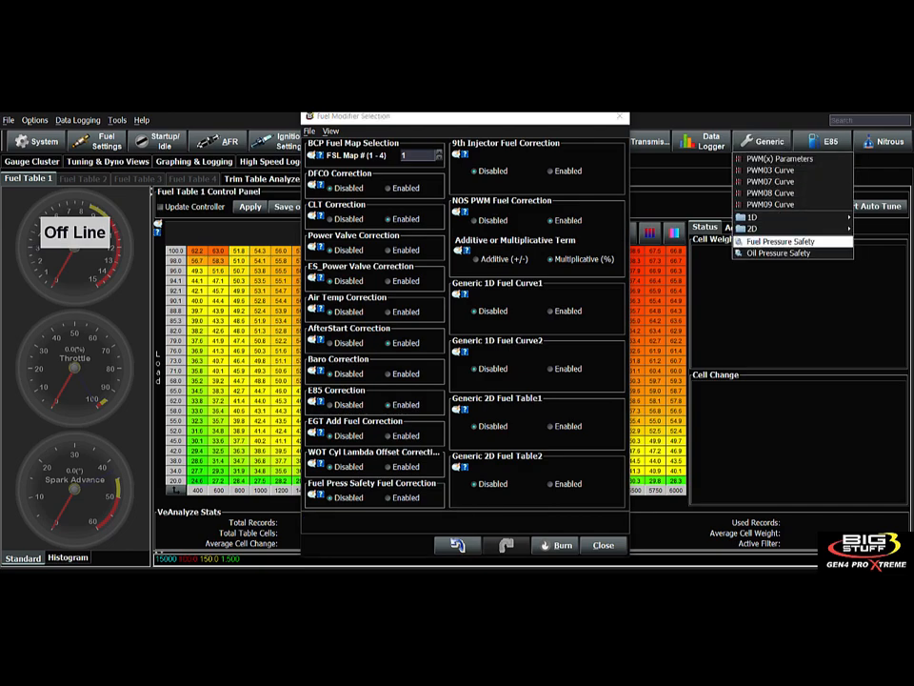
- Open Fuel Pressure Safety Parameters and move the dialog aside, off the fuel table
left_click(778, 241)
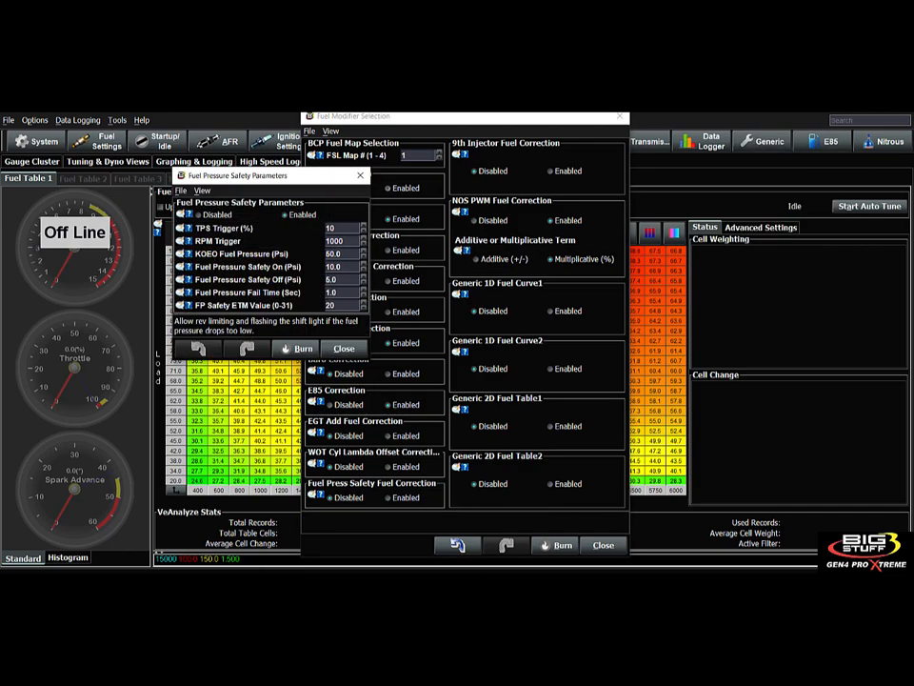
left_click_drag(239, 175, 611, 195)
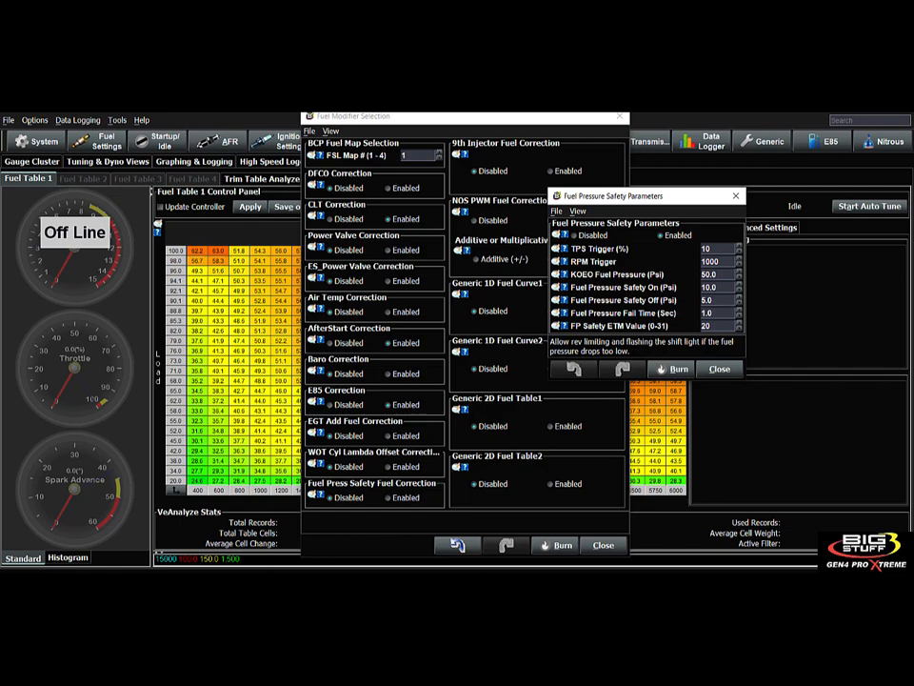
left_click_drag(611, 195, 721, 238)
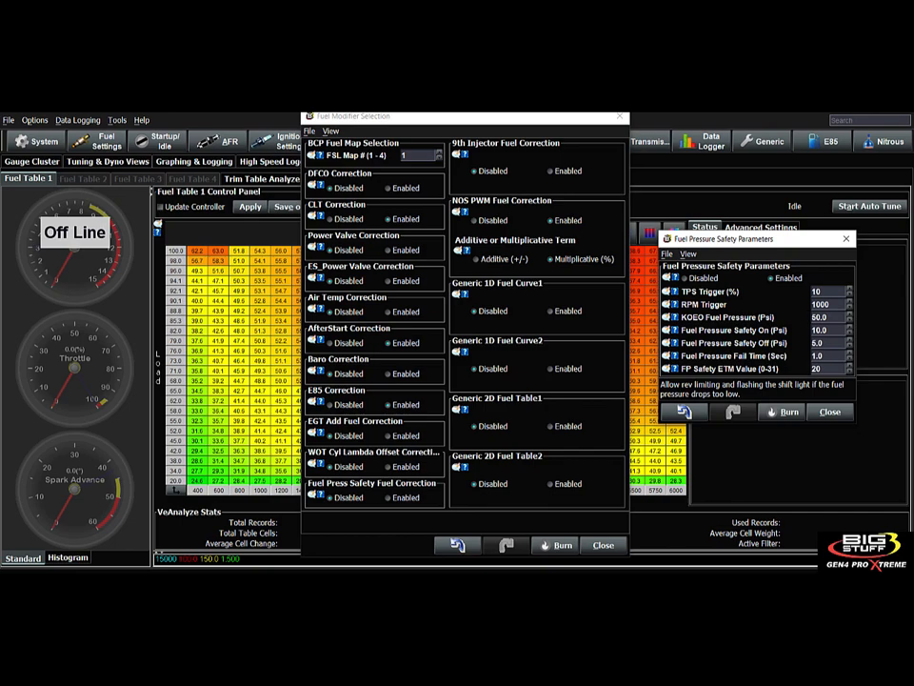
- Read the help for KOEO 50.0 psi, RPM 1000, TPS 10, safety on/off, fail time and ETM settings
left_click(821, 317)
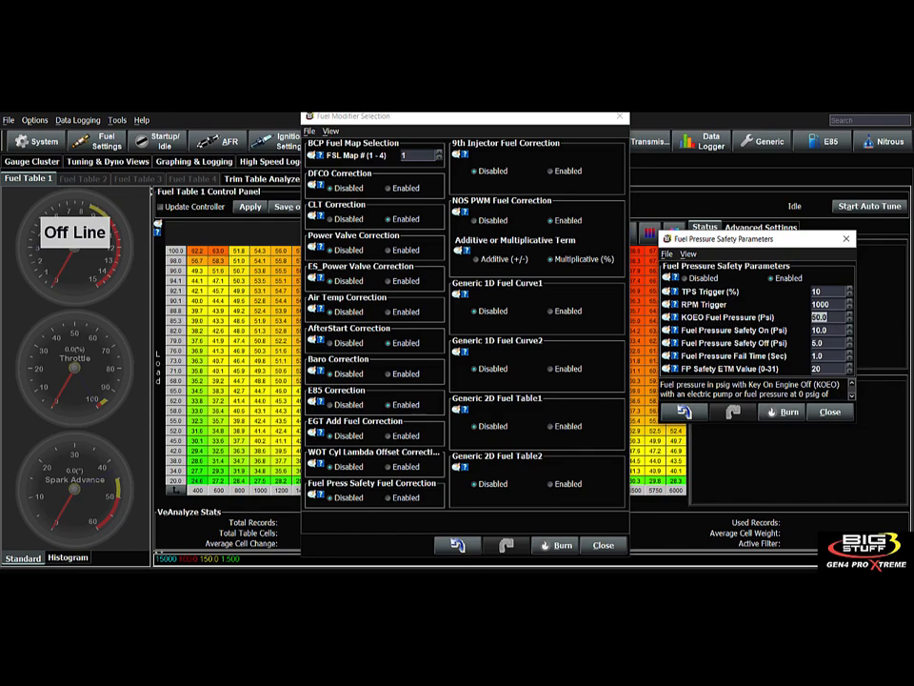
left_click(821, 304)
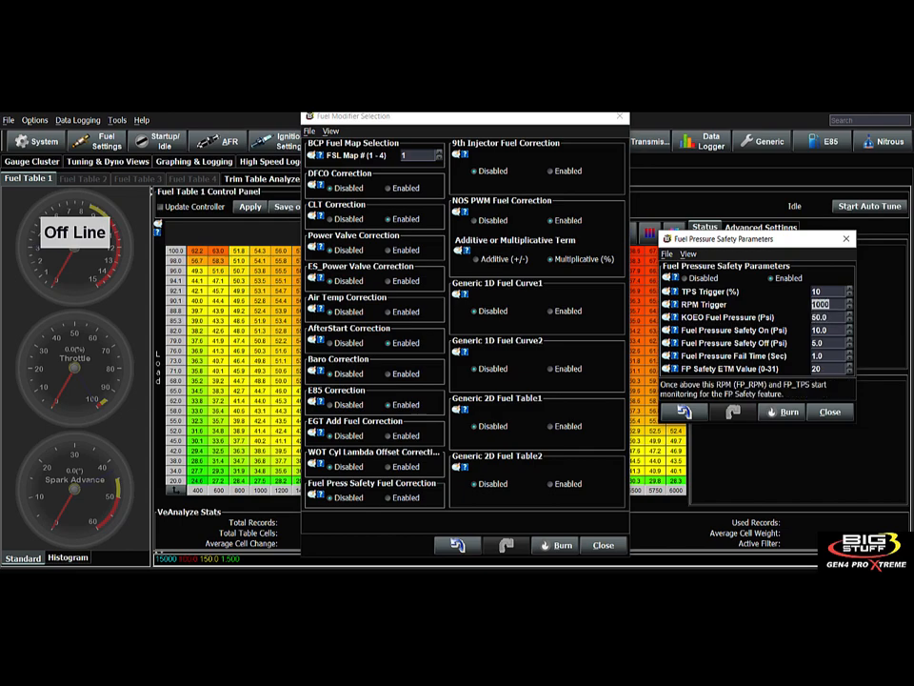
left_click(820, 291)
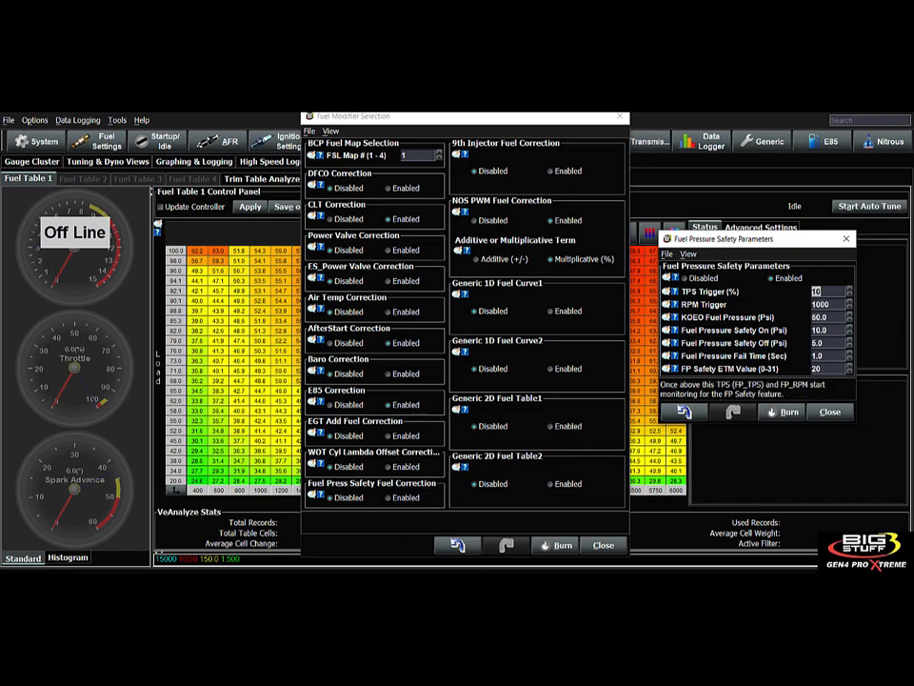
left_click(821, 305)
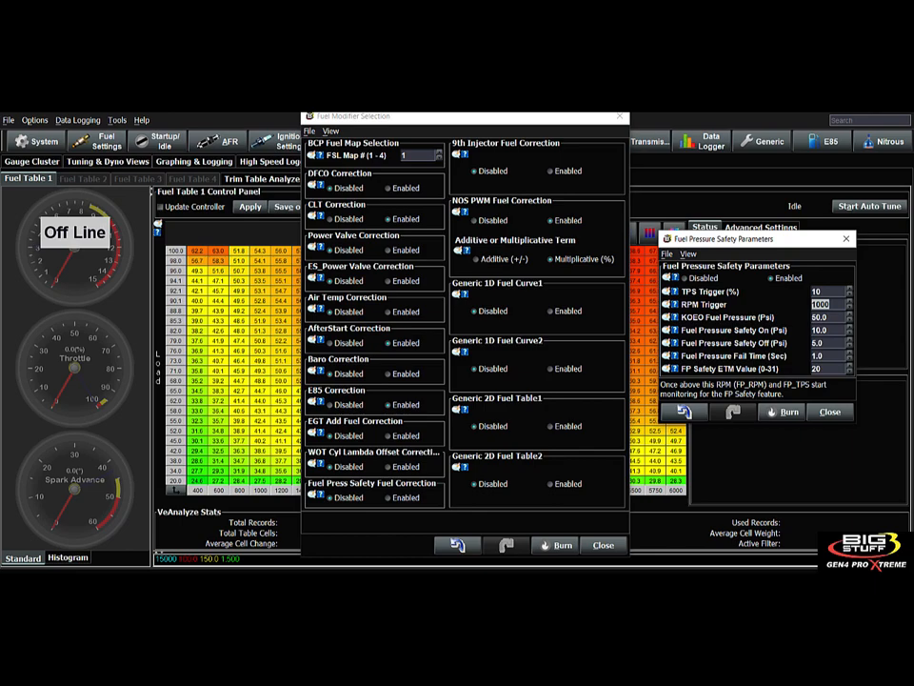
left_click(821, 317)
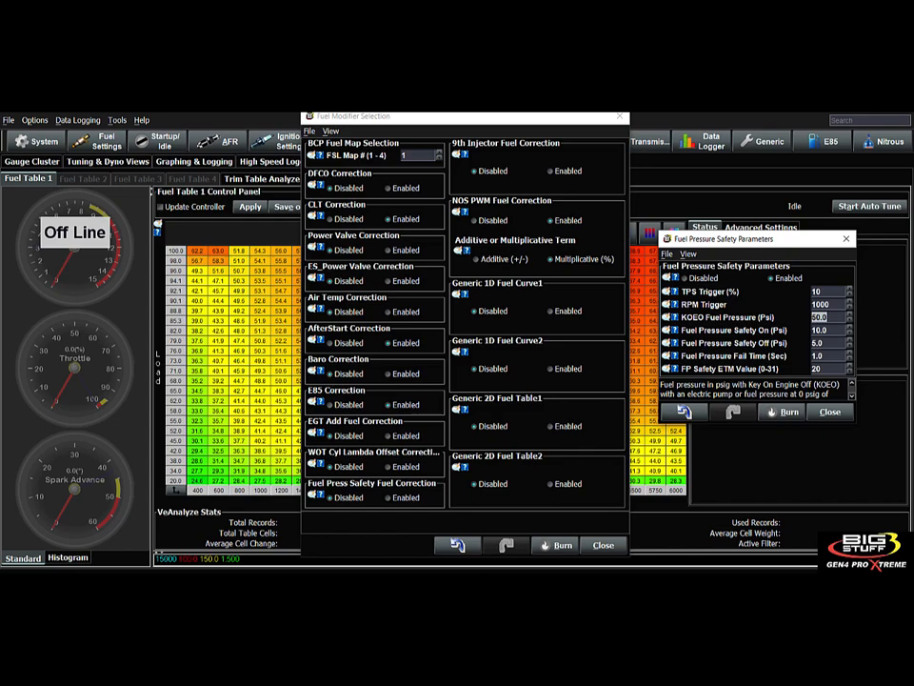
left_click(821, 331)
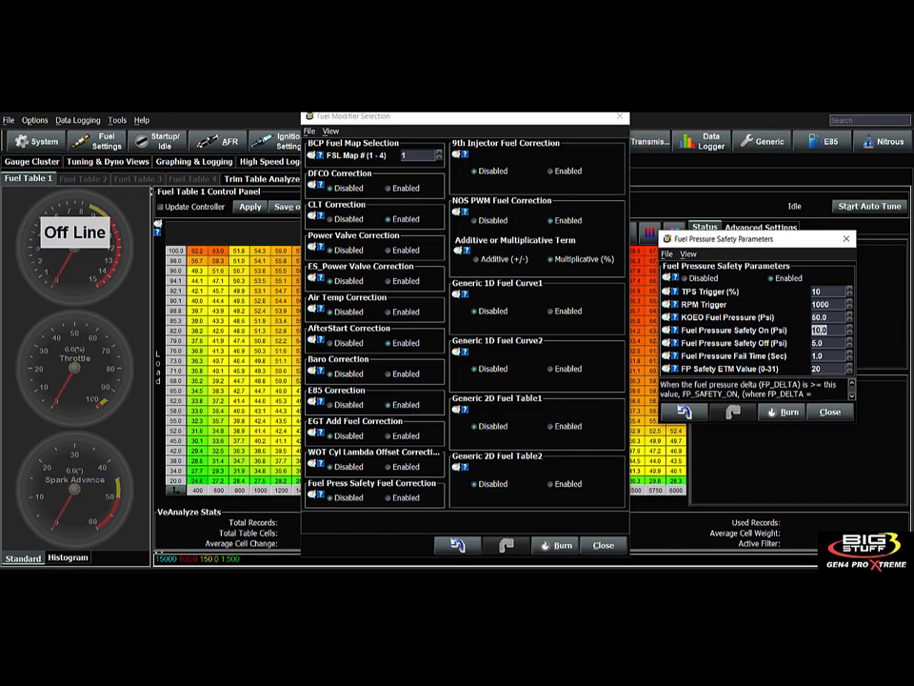
left_click(821, 343)
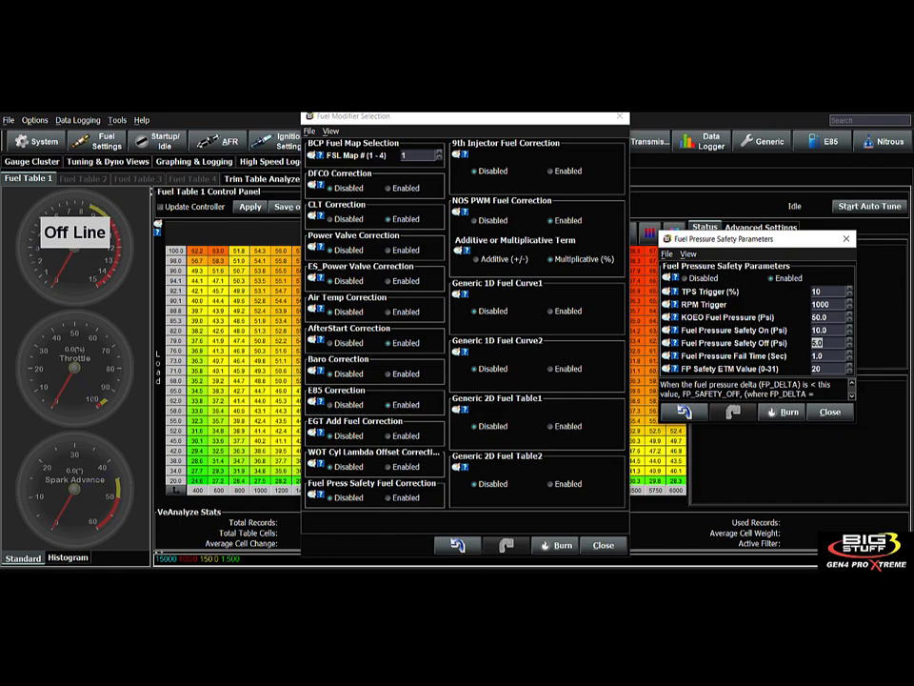
left_click(821, 355)
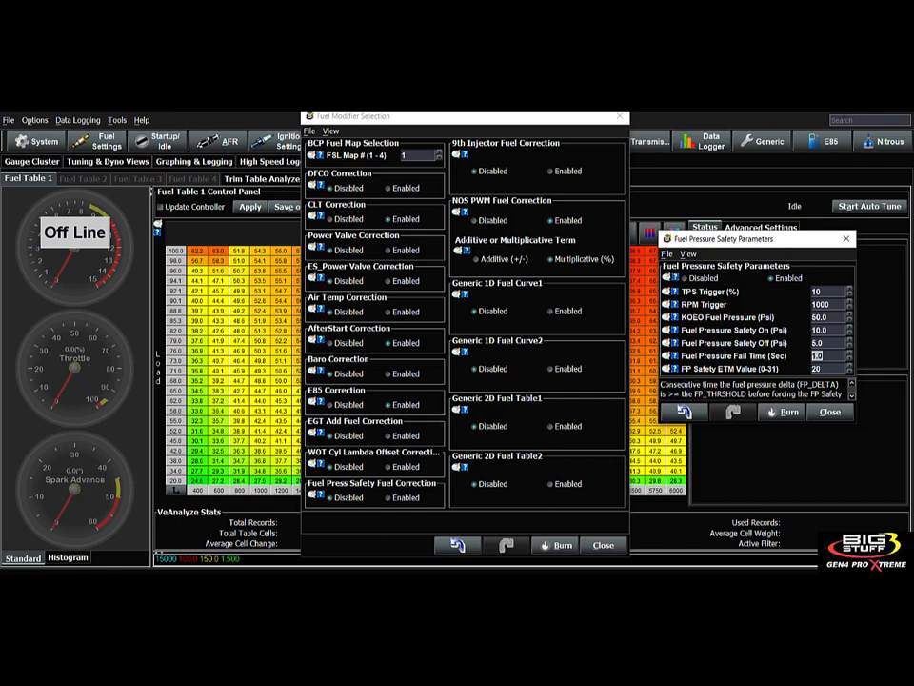
left_click(821, 368)
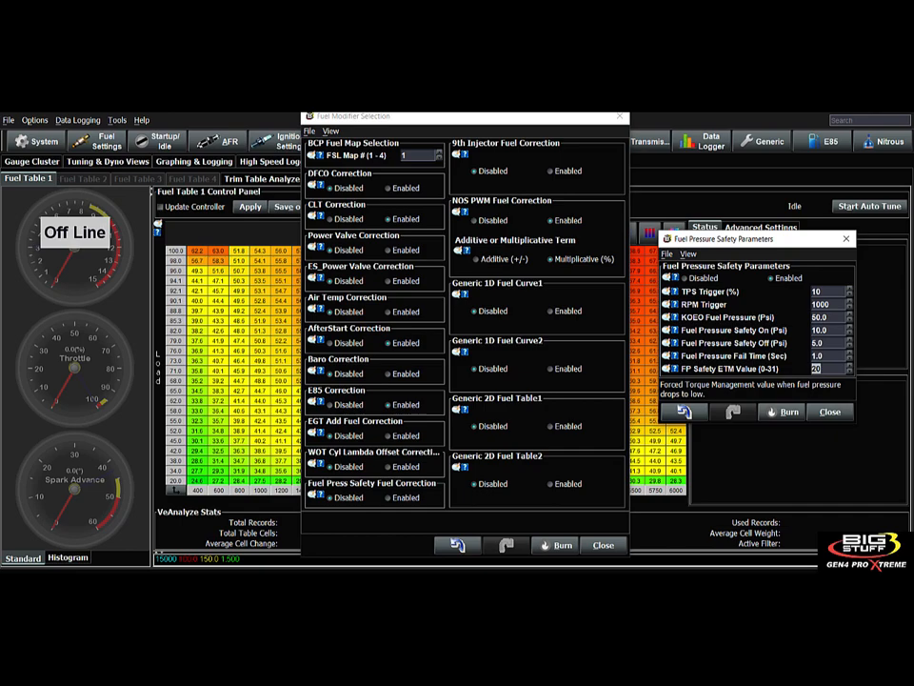
left_click(675, 317)
- Close Fuel Pressure Safety, read the Fuel Press Safety help note, then open the Fuel Pressure Compensation curve
left_click(830, 412)
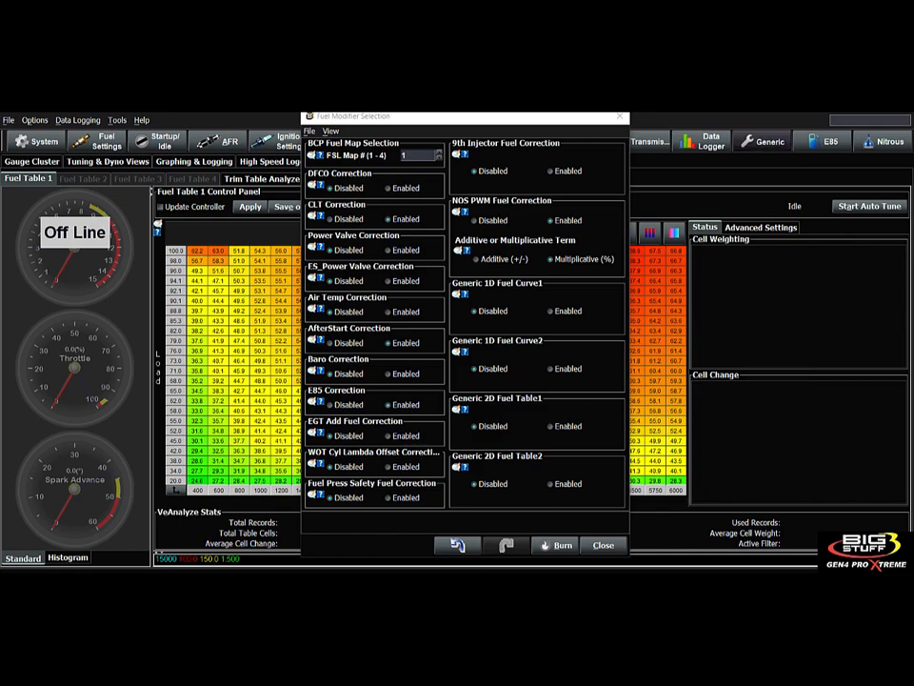
left_click(767, 141)
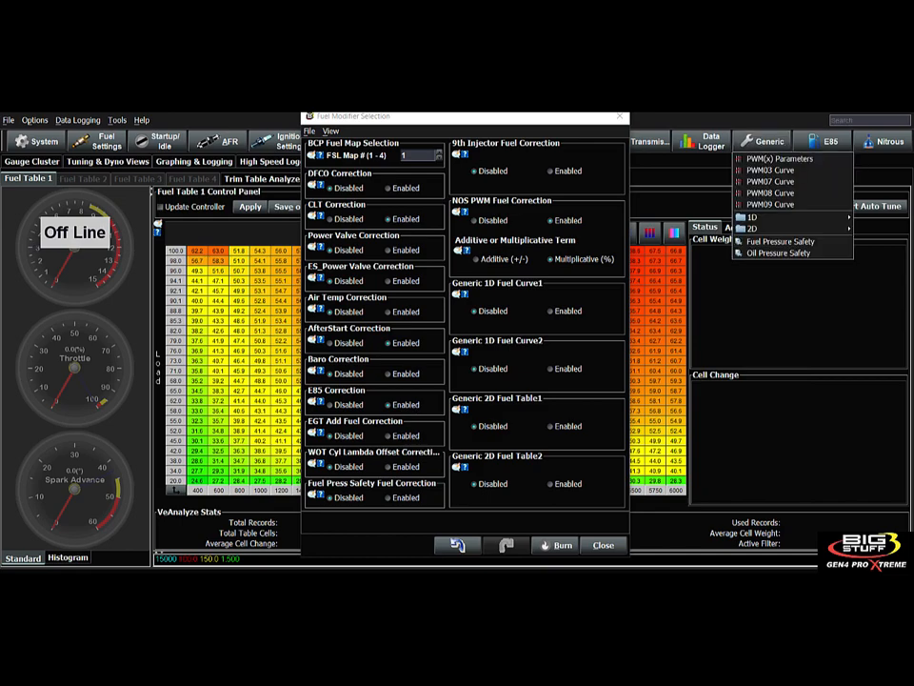
left_click(318, 494)
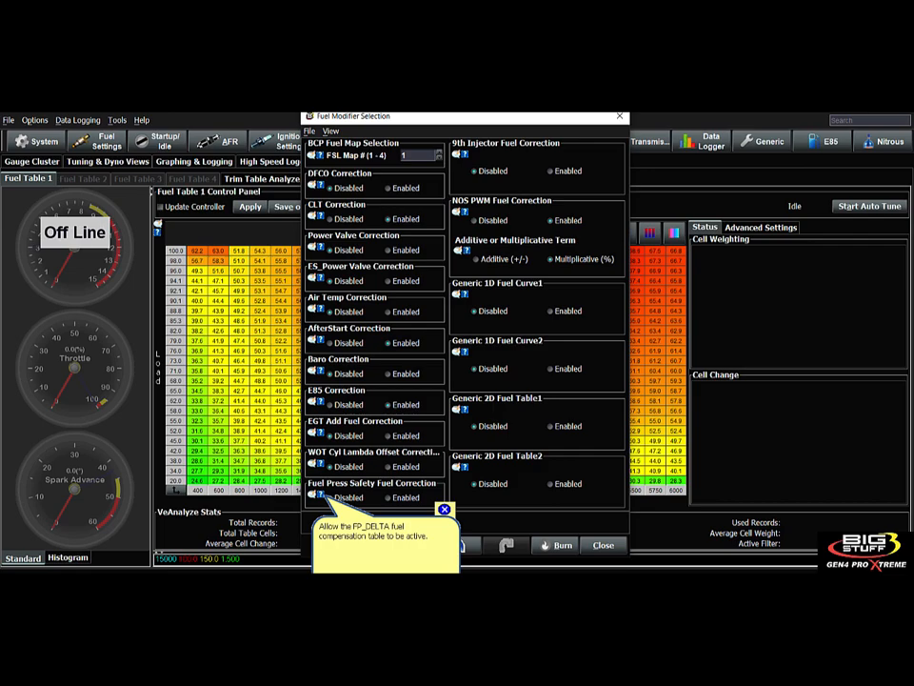
left_click(445, 510)
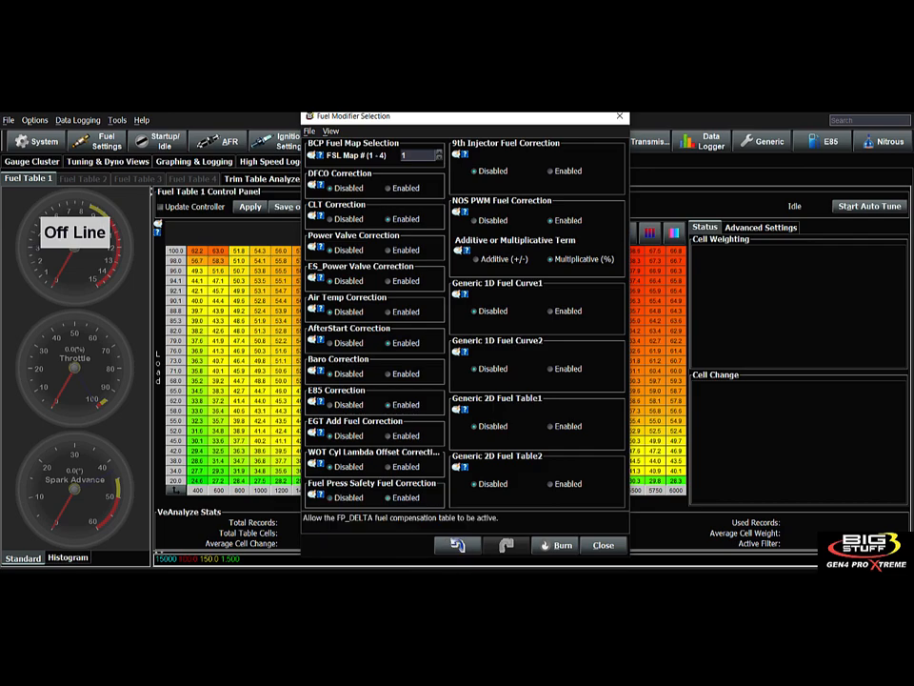
left_click(763, 141)
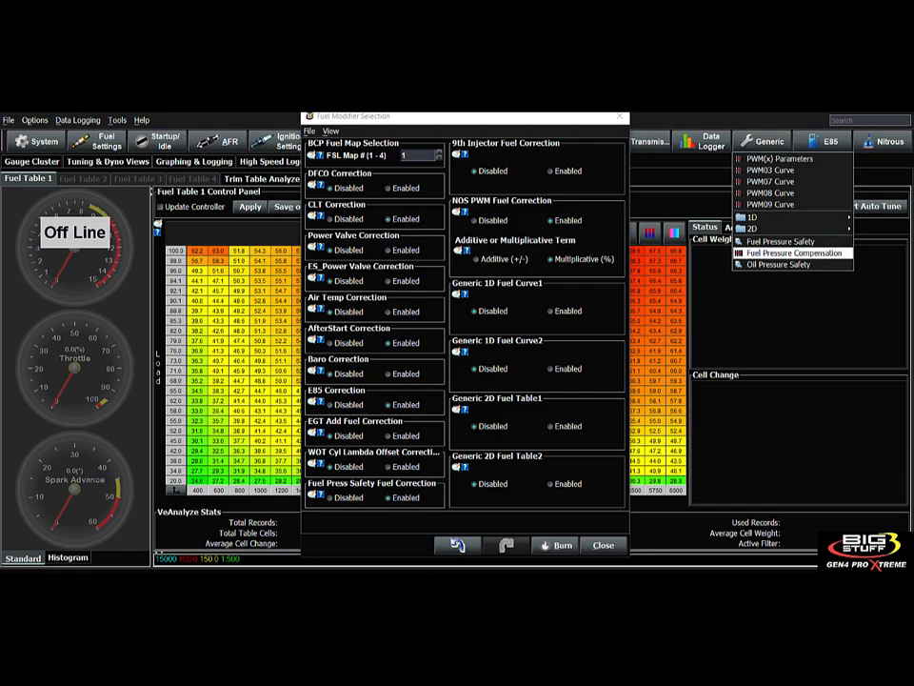
left_click(794, 252)
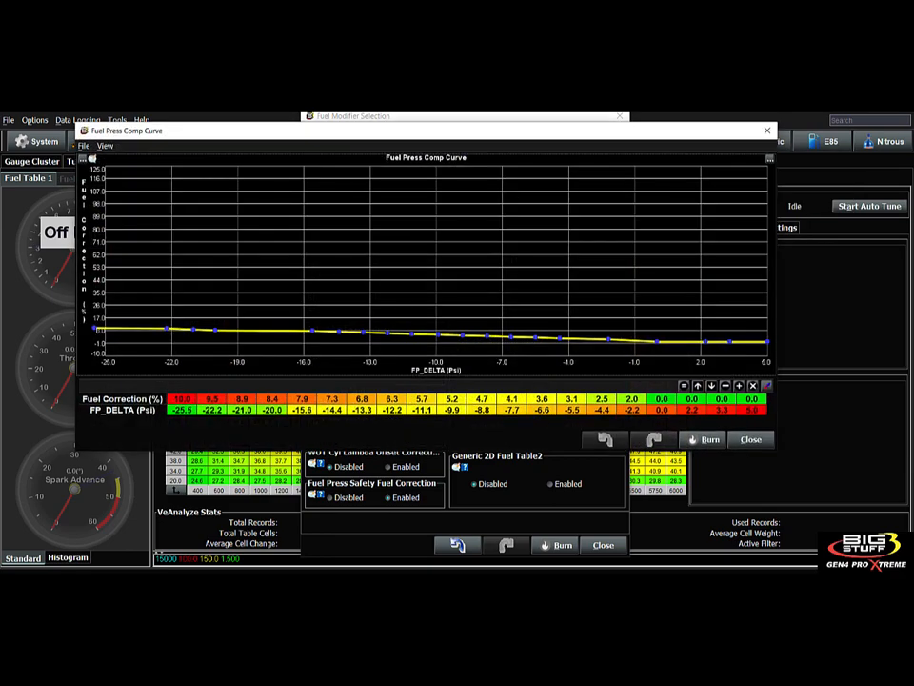
left_click_drag(429, 130, 434, 152)
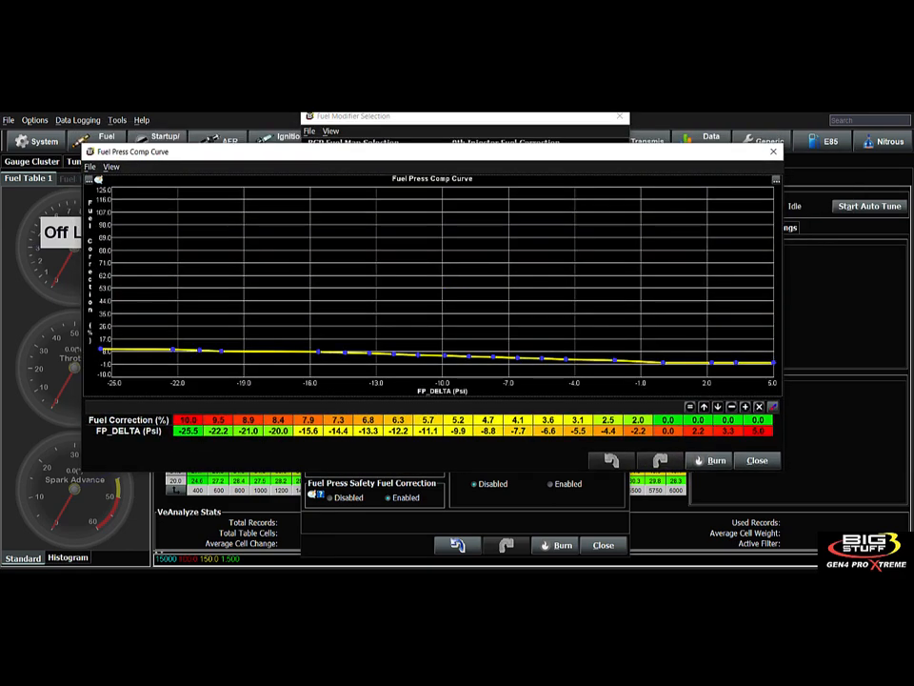
left_click_drag(668, 419, 668, 431)
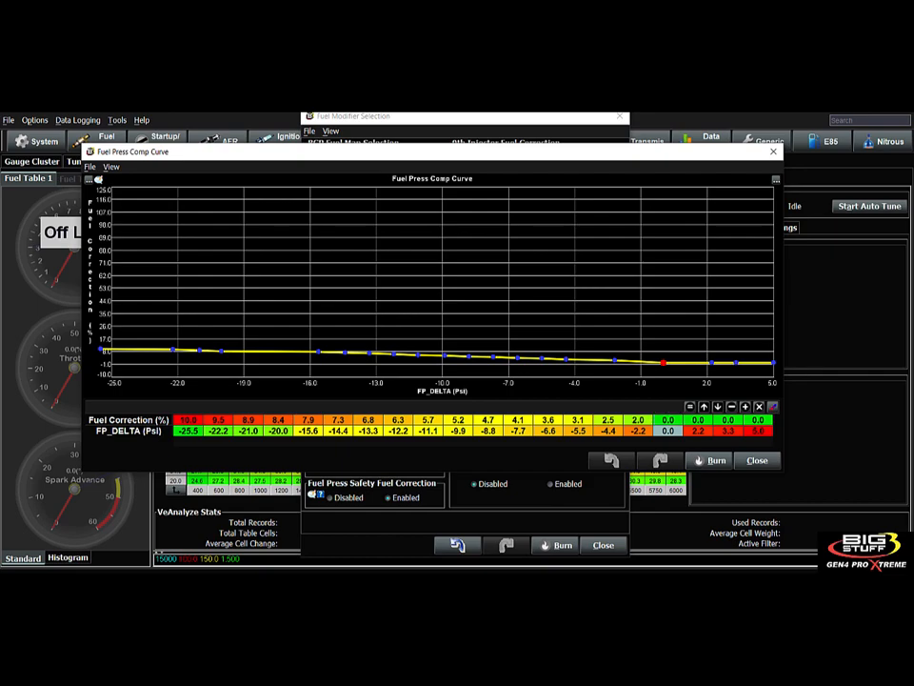
left_click_drag(638, 430, 188, 431)
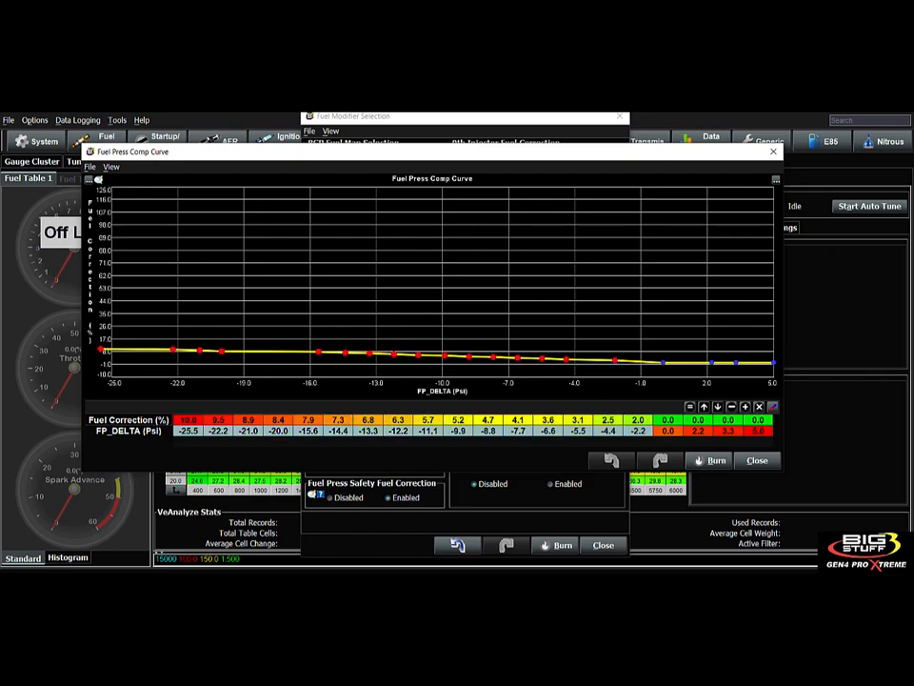
left_click(188, 420)
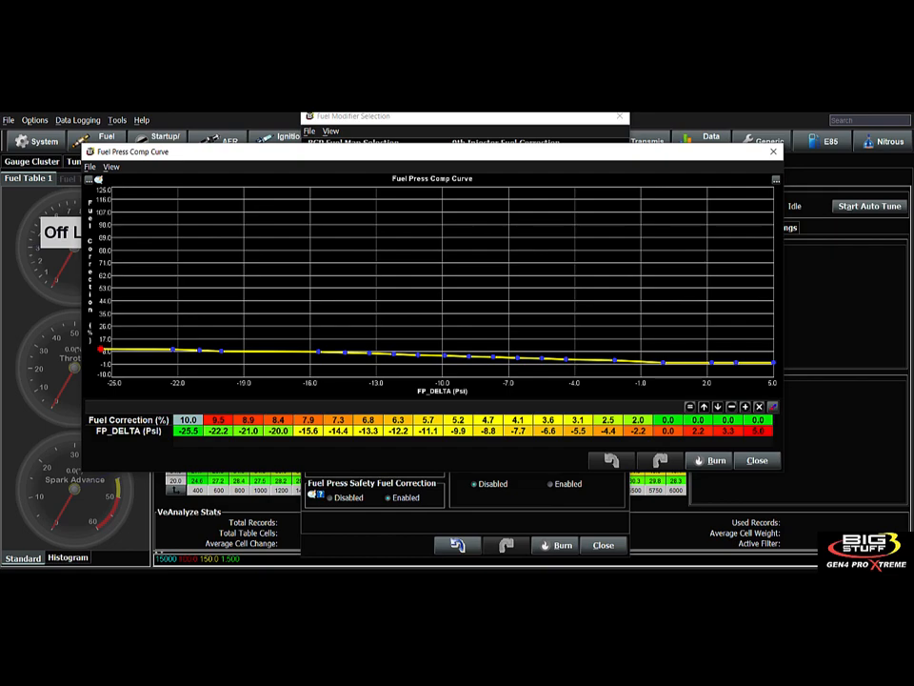
left_click(188, 432)
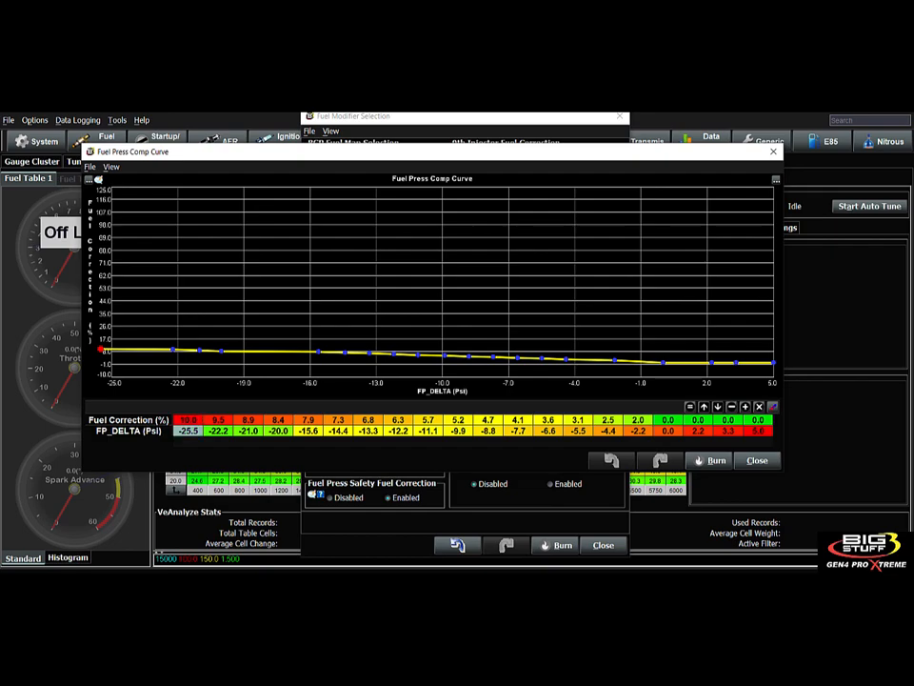
left_click_drag(189, 432, 306, 431)
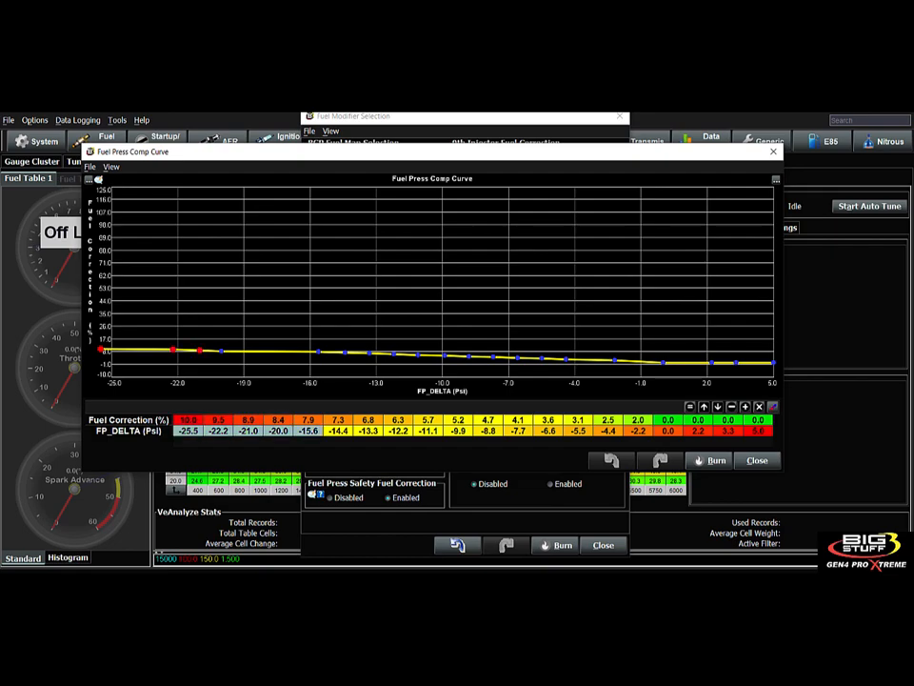
left_click(218, 420)
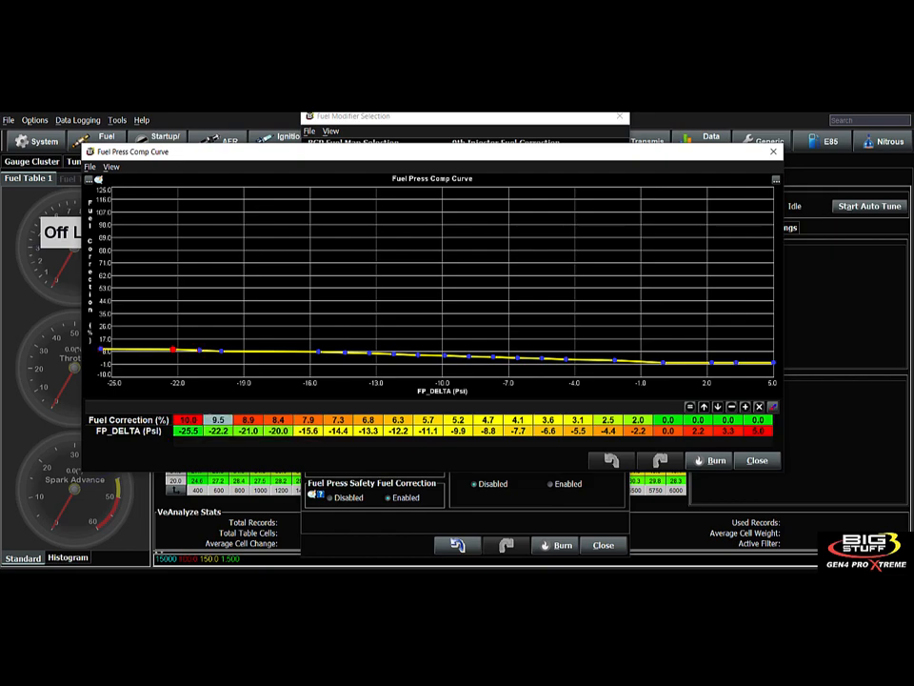
left_click(757, 460)
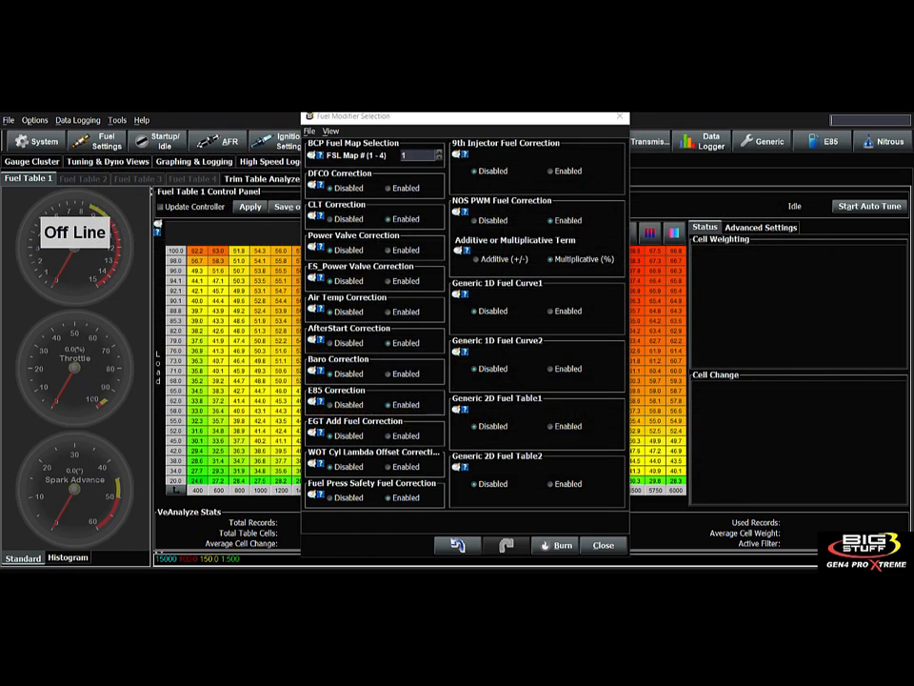
- Browse the Generic tables list, then display the help note for 9th Injector Fuel Correction
left_click(761, 141)
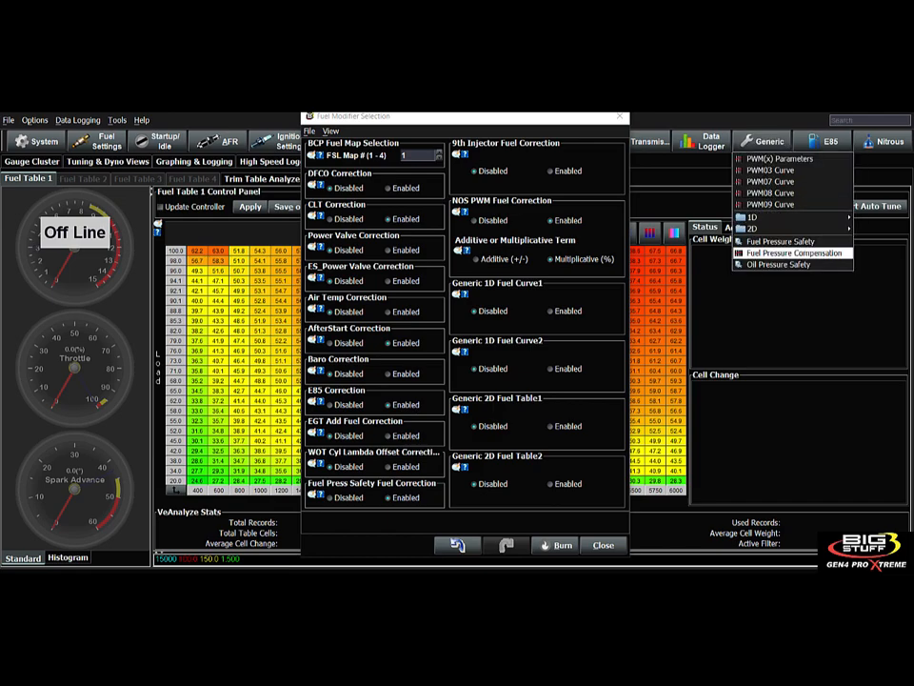
left_click(402, 497)
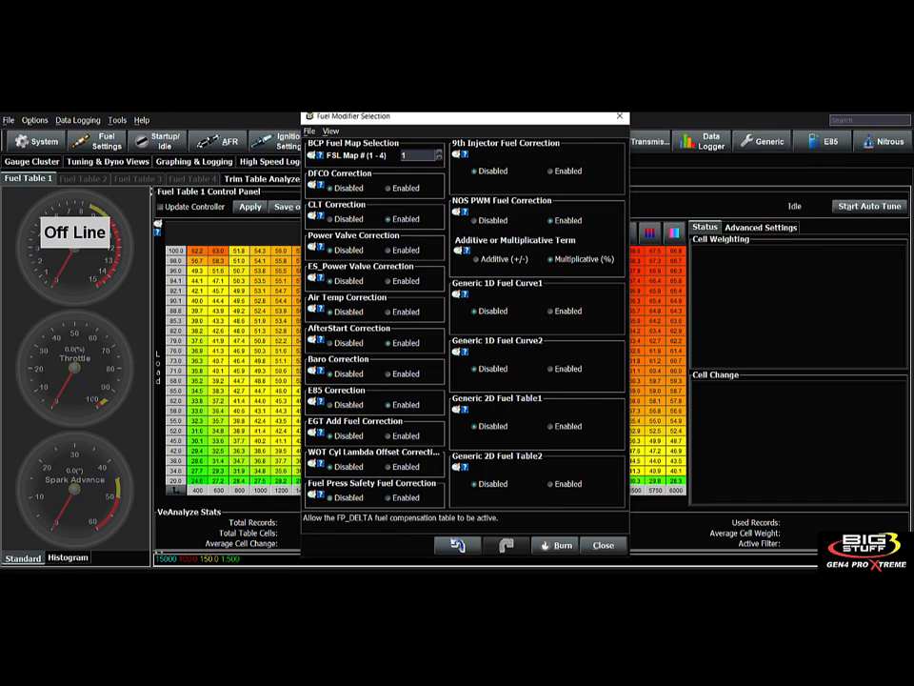
left_click(762, 141)
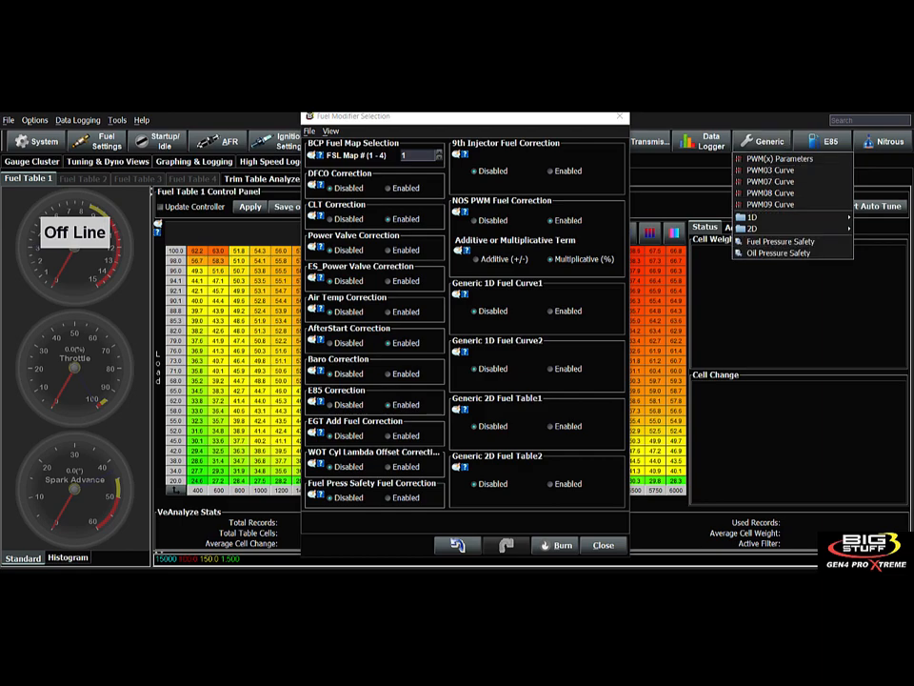
left_click(390, 497)
left_click(465, 155)
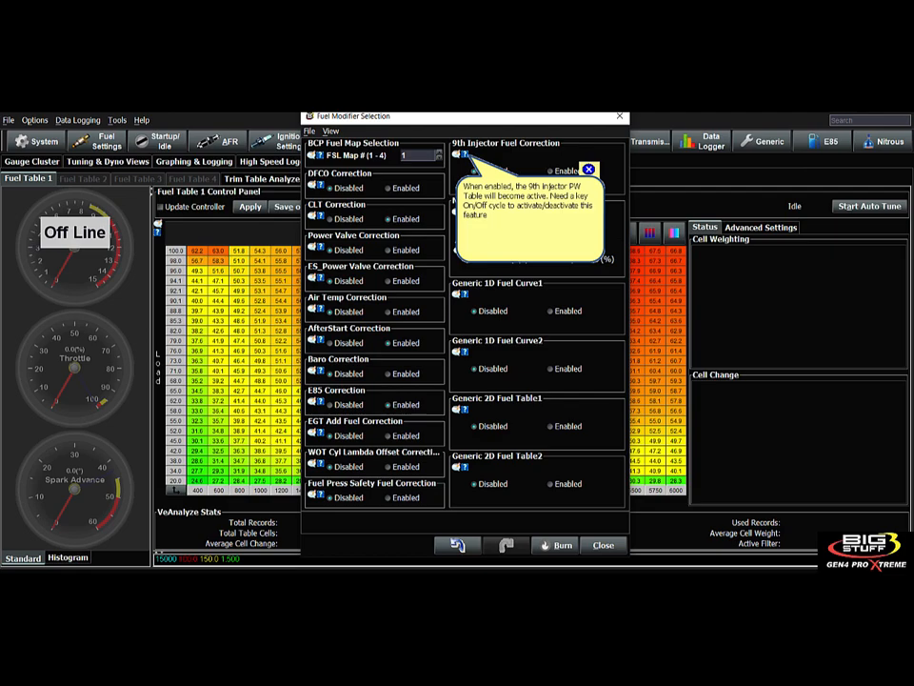
- Enable 9th Injector Fuel Correction and bring up the 9th Injector PW Table from Fuel Settings
left_click(588, 169)
left_click(550, 172)
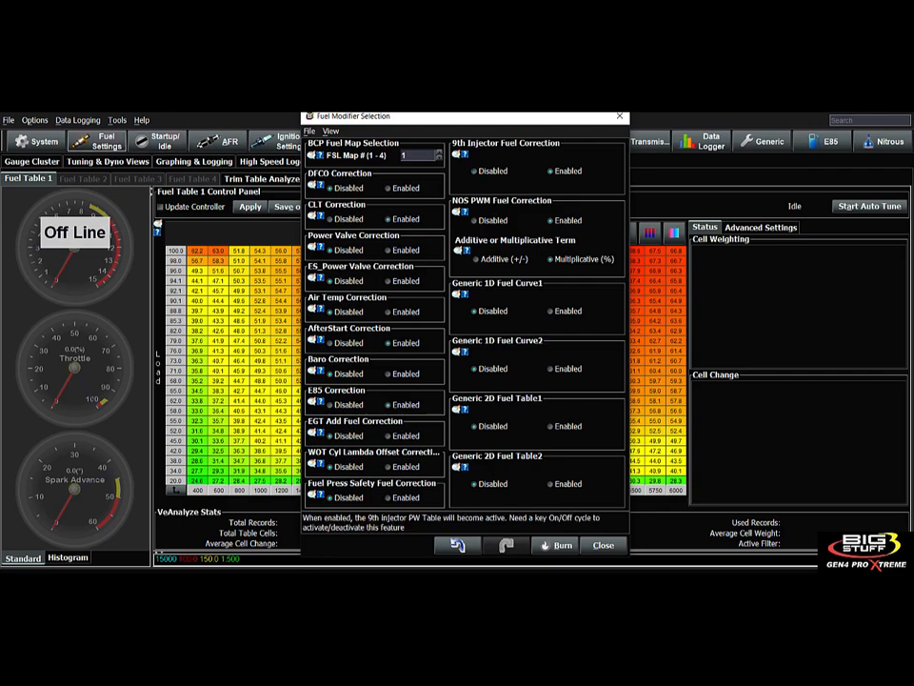
left_click(107, 141)
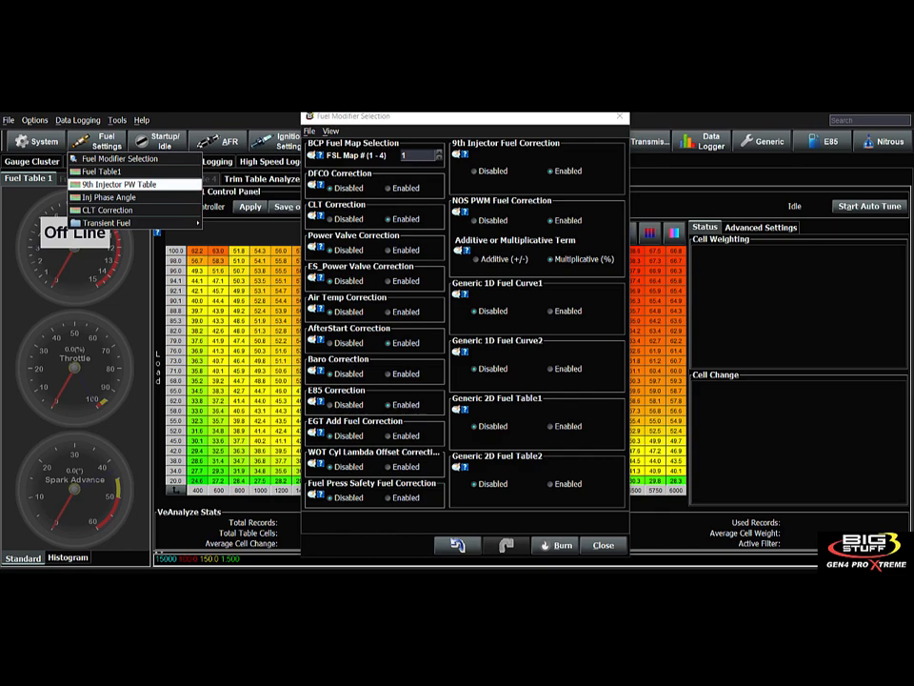
left_click(474, 171)
left_click(107, 141)
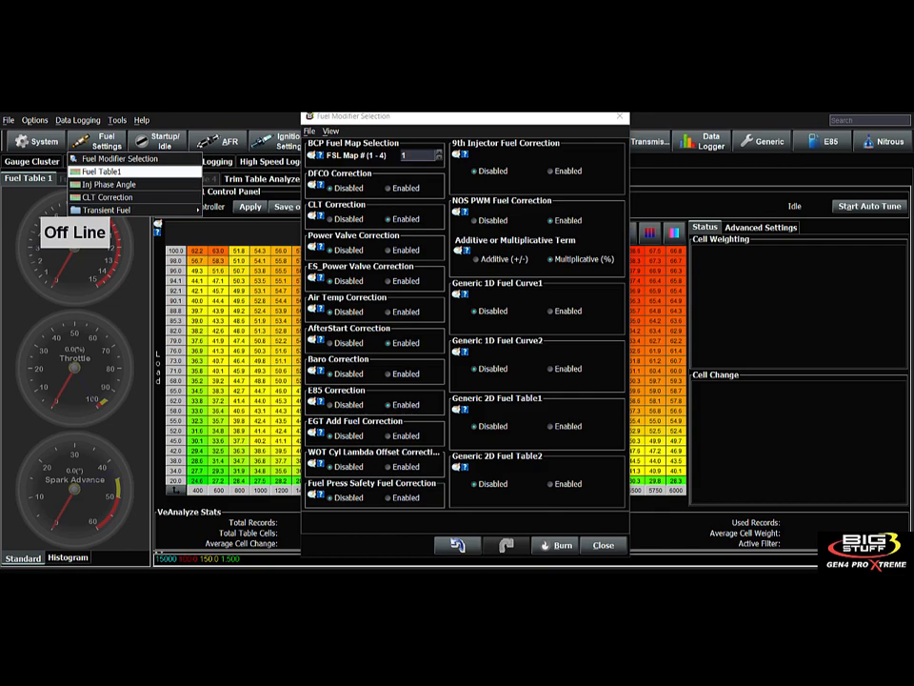
mouse_move(276, 142)
left_click(550, 170)
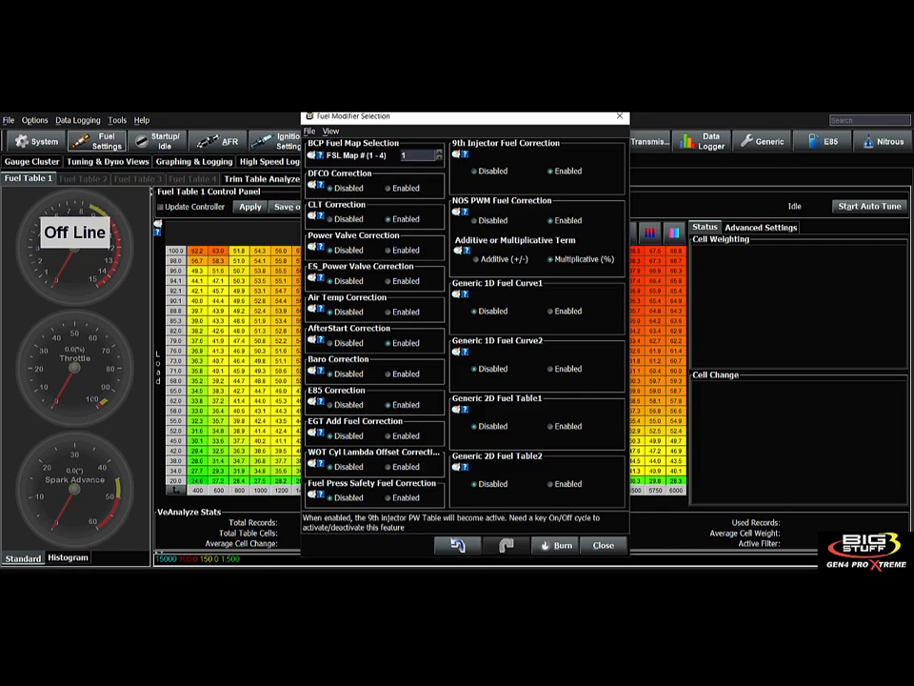
left_click(107, 141)
left_click(96, 183)
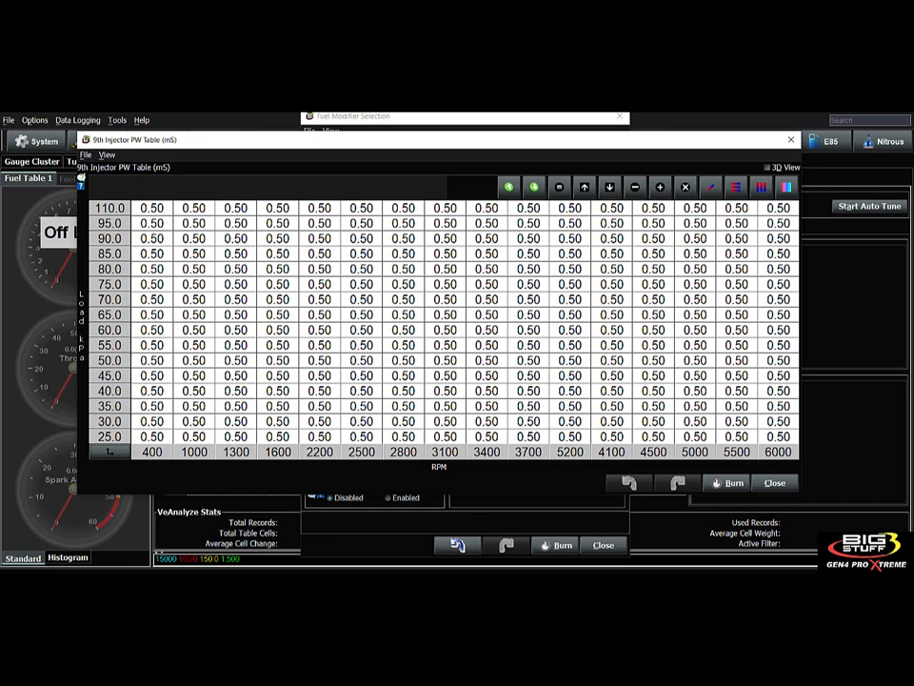
- Set the 3100–6000 RPM, 55–110 kPa block of the 9th Injector PW Table to 2.00
left_click_drag(445, 208, 778, 344)
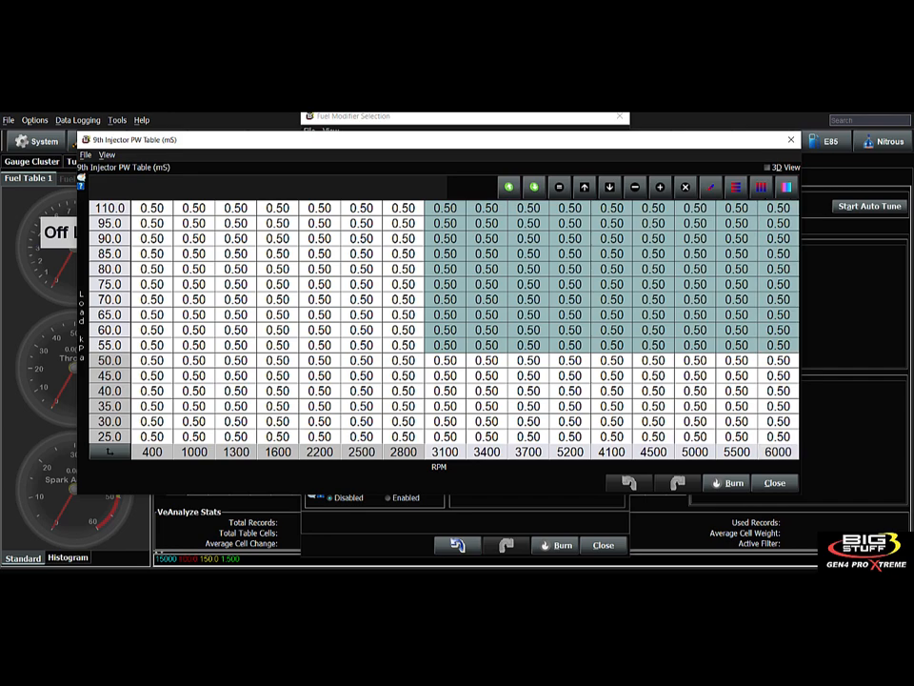
type("=2")
key("Return")
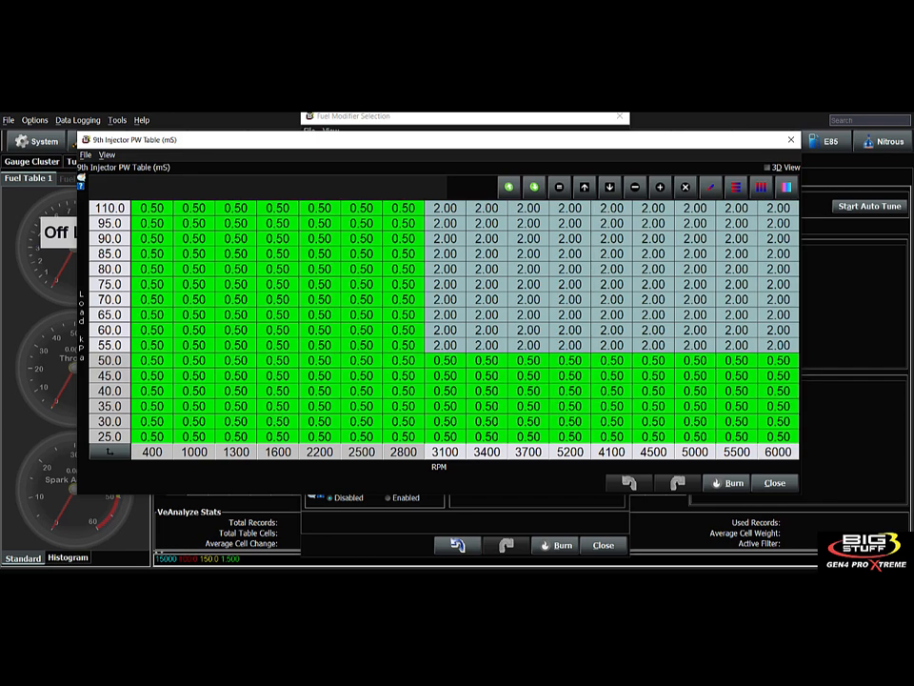
- Inspect cells at 80 kPa around 2200–3400 RPM, then close the table
left_click(486, 269)
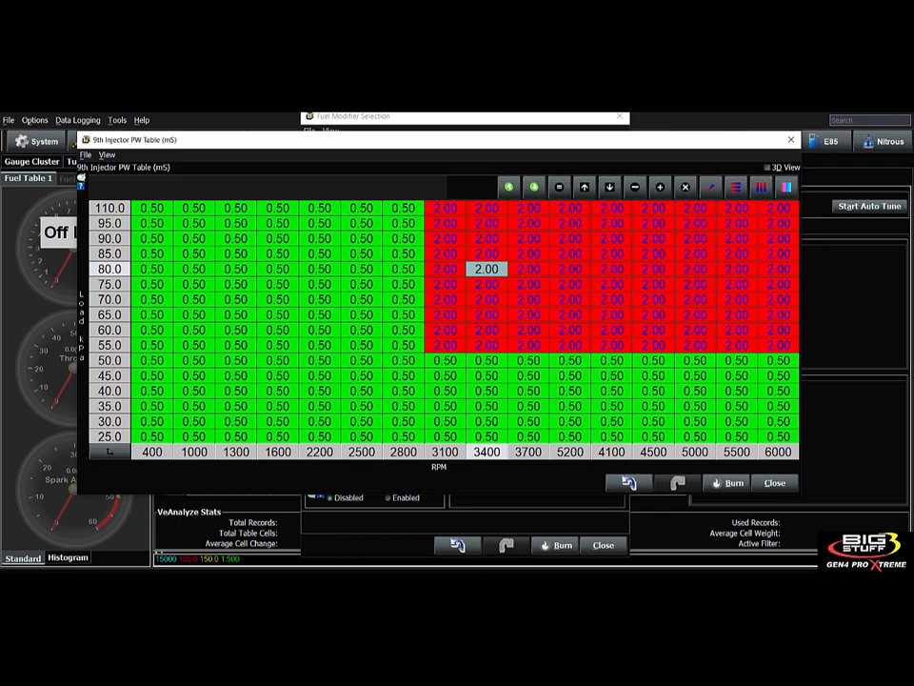
left_click(403, 269)
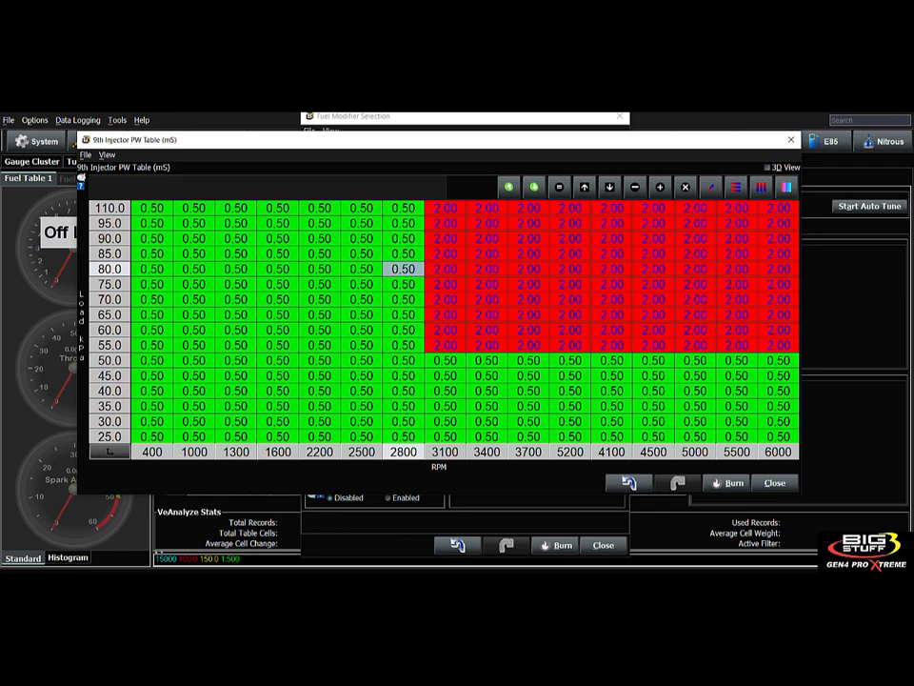
left_click_drag(319, 254, 361, 329)
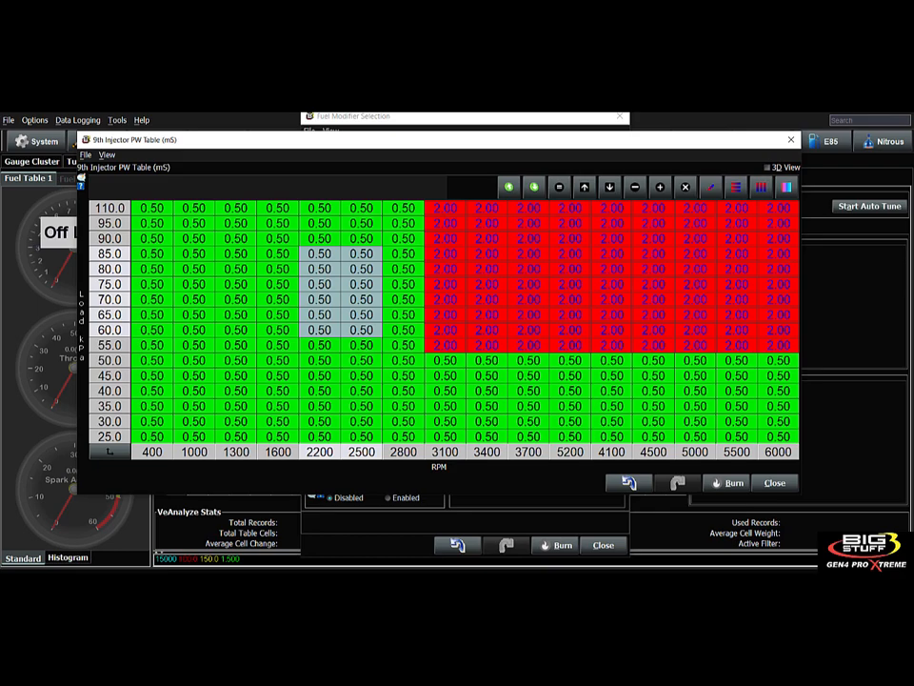
left_click(775, 482)
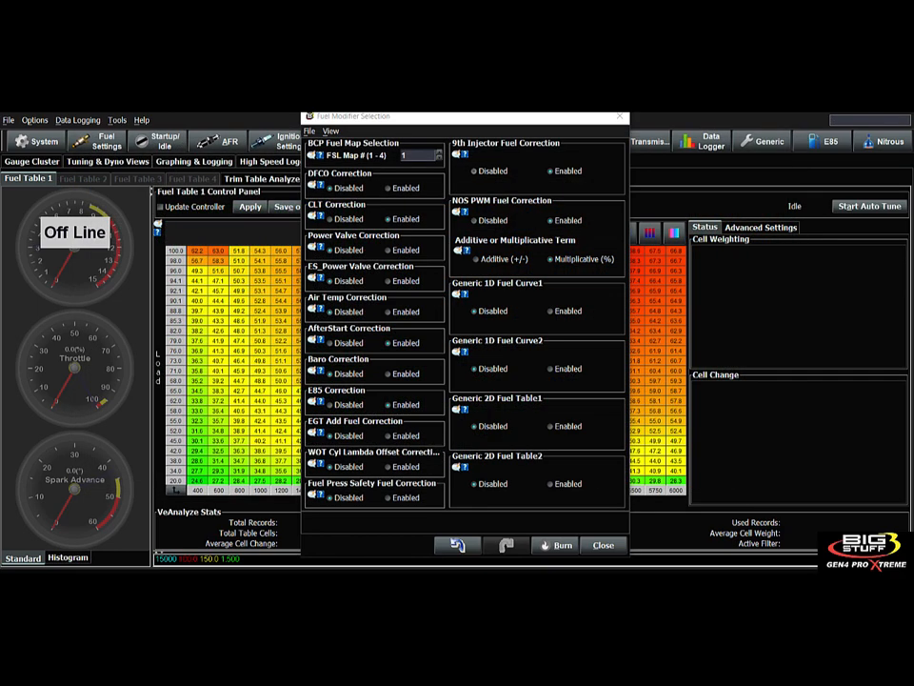
- Review the 9th Injector and NOS PWM help notes, then bring up the Nitrous NOS PRG Selection
left_click(464, 155)
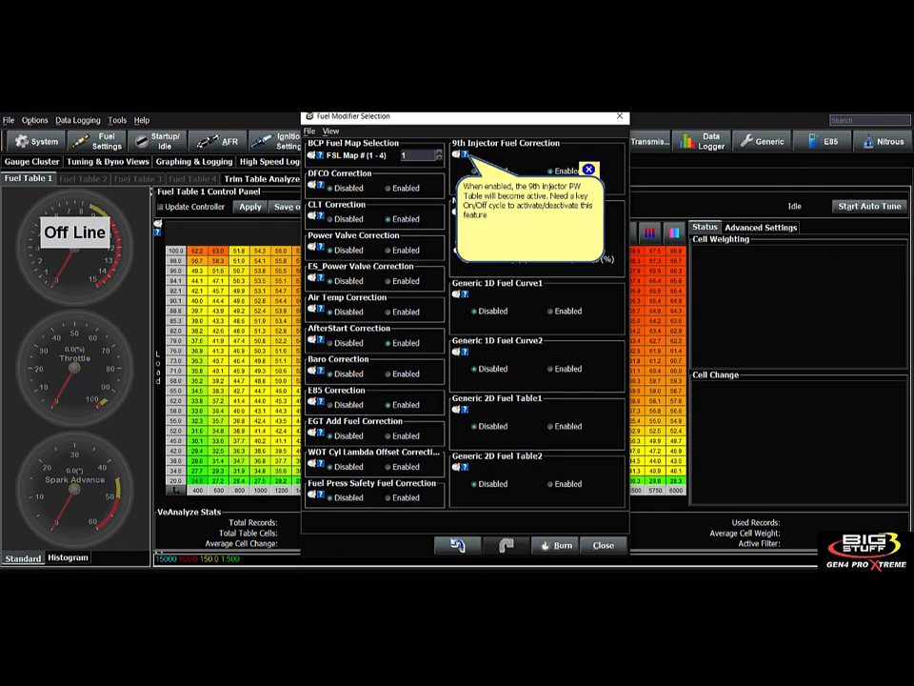
left_click(588, 169)
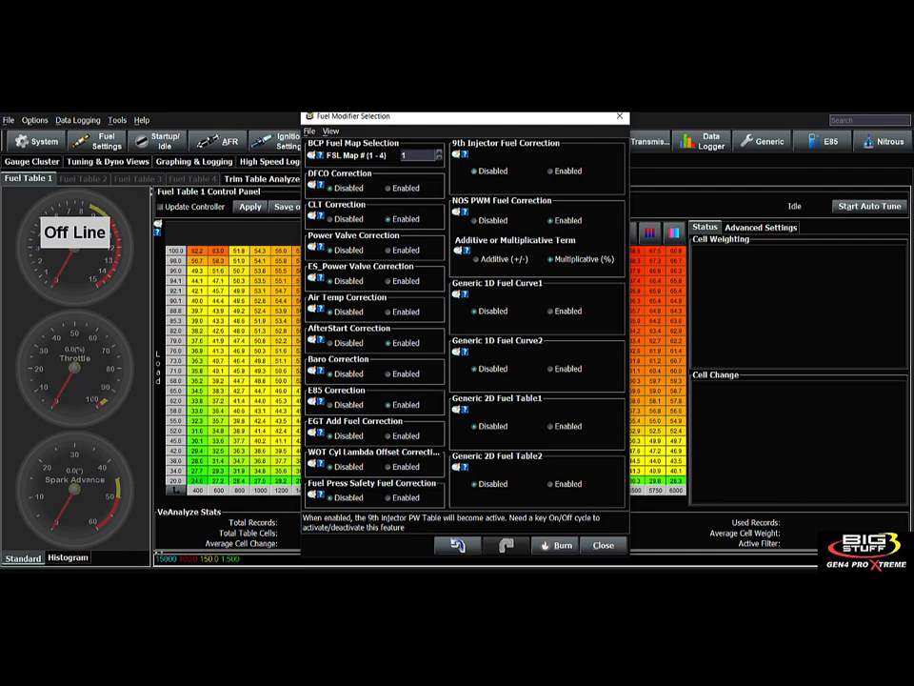
left_click(464, 211)
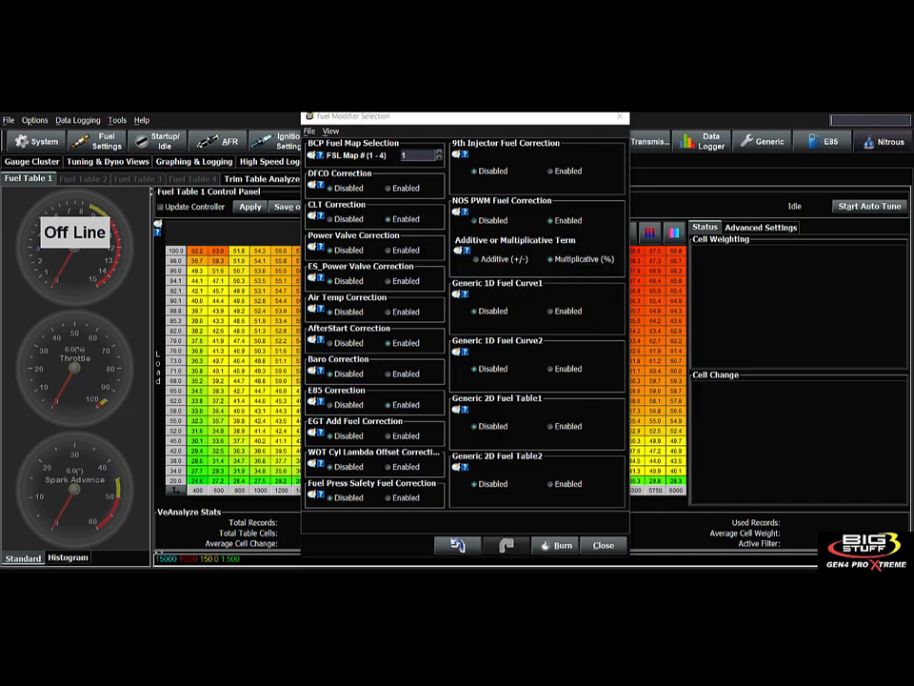
left_click(881, 141)
left_click(795, 159)
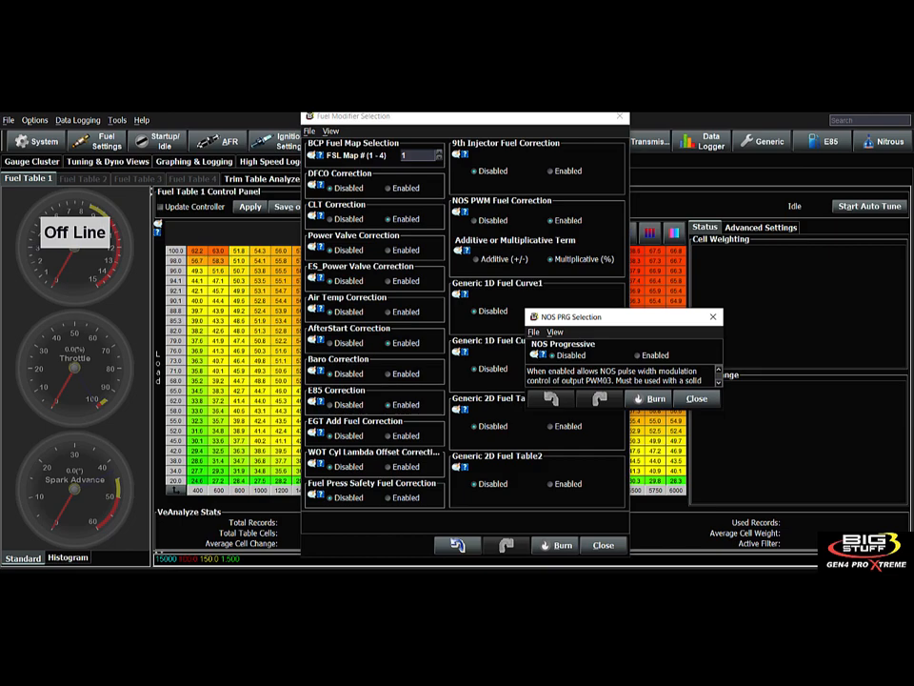
- Enable NOS Progressive with NOS PWM Fuel Correction re-enabled, and bring up the NOS PRG Fuel Correction curve
left_click(884, 141)
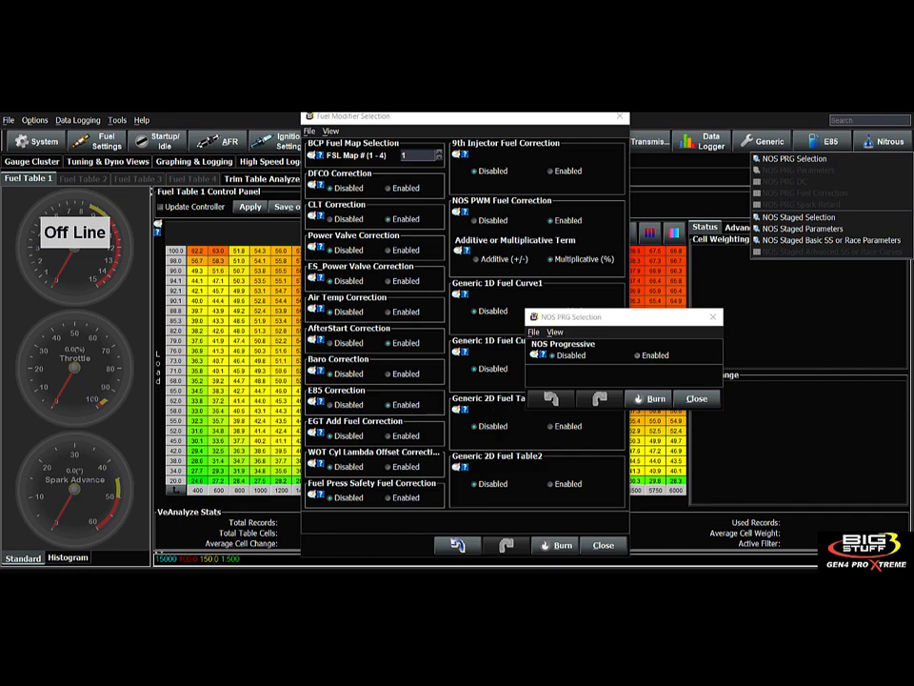
left_click(638, 355)
left_click(884, 141)
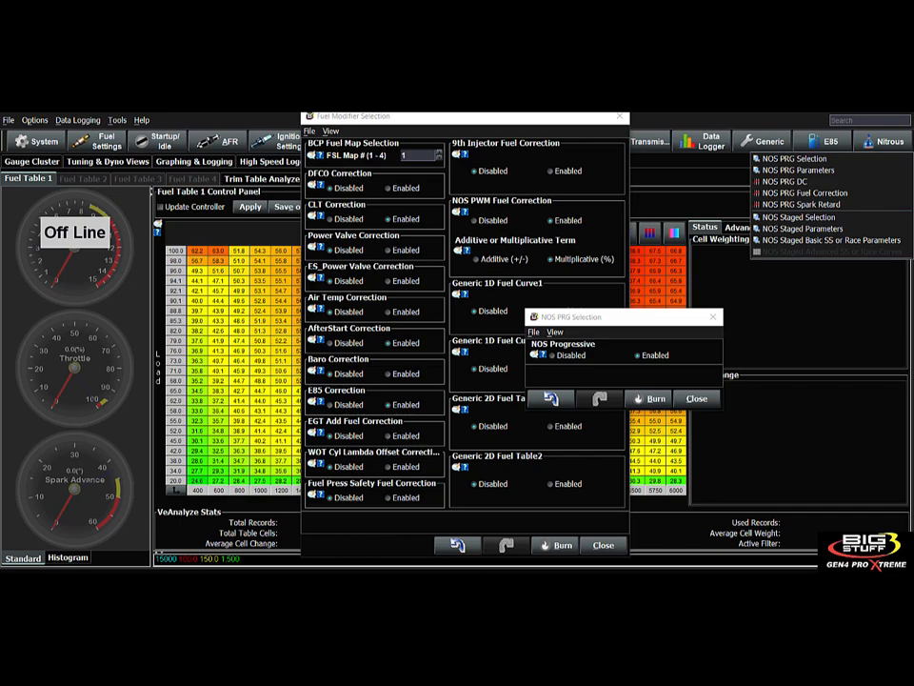
left_click(475, 220)
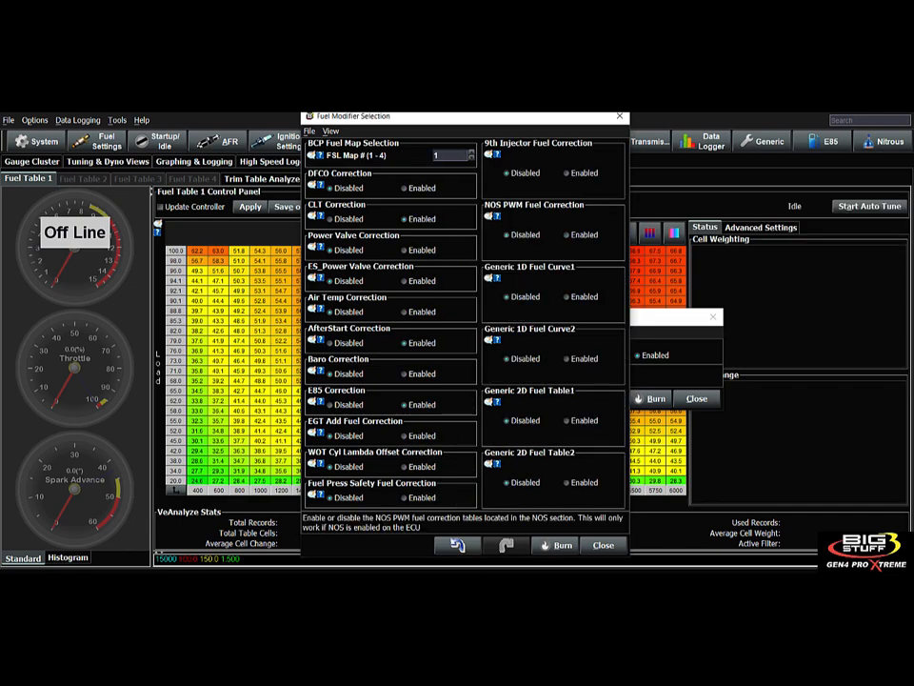
left_click(883, 141)
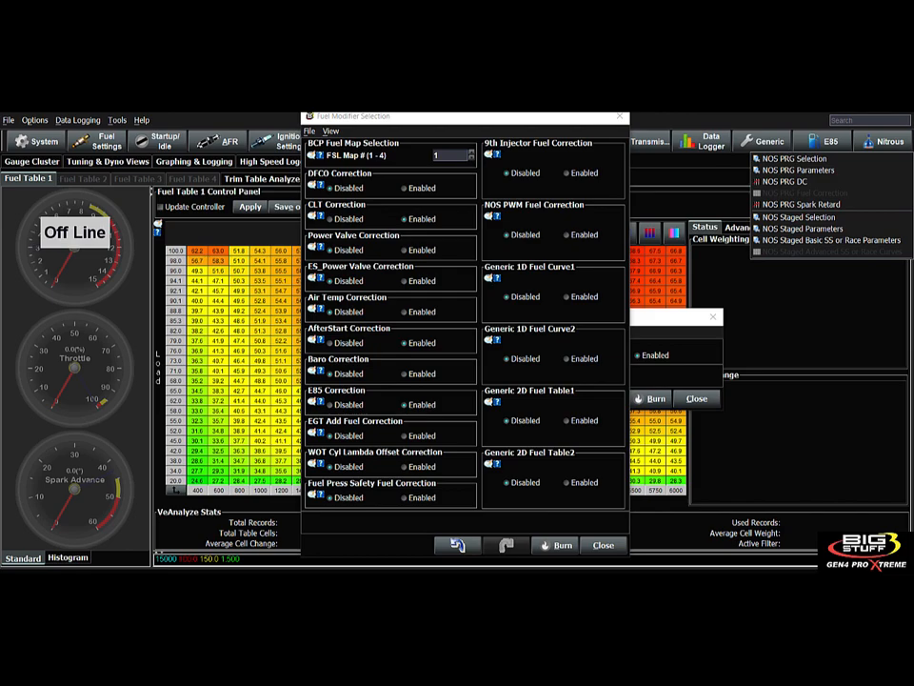
left_click(567, 236)
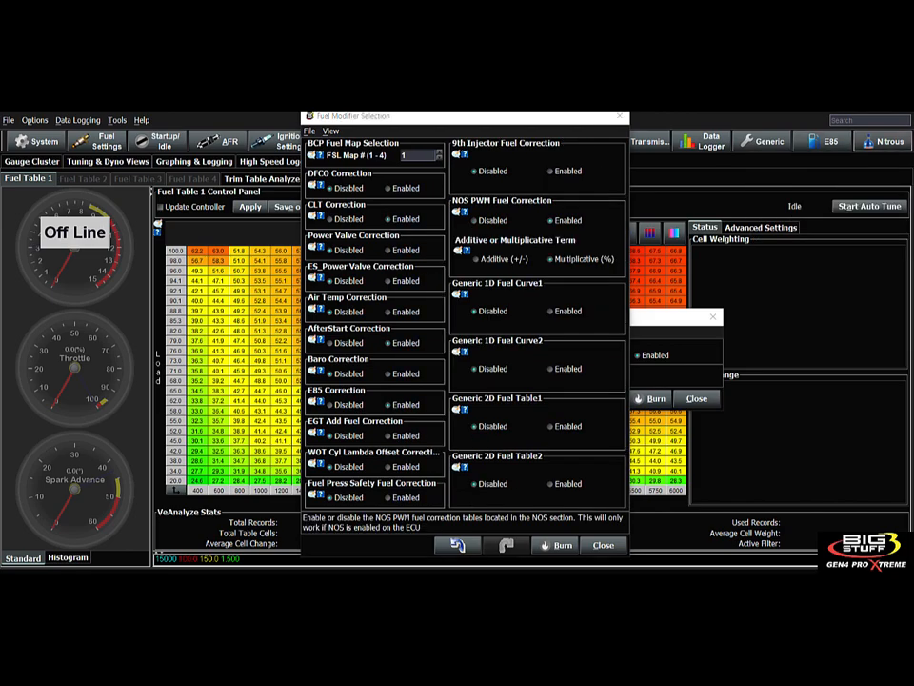
left_click(884, 141)
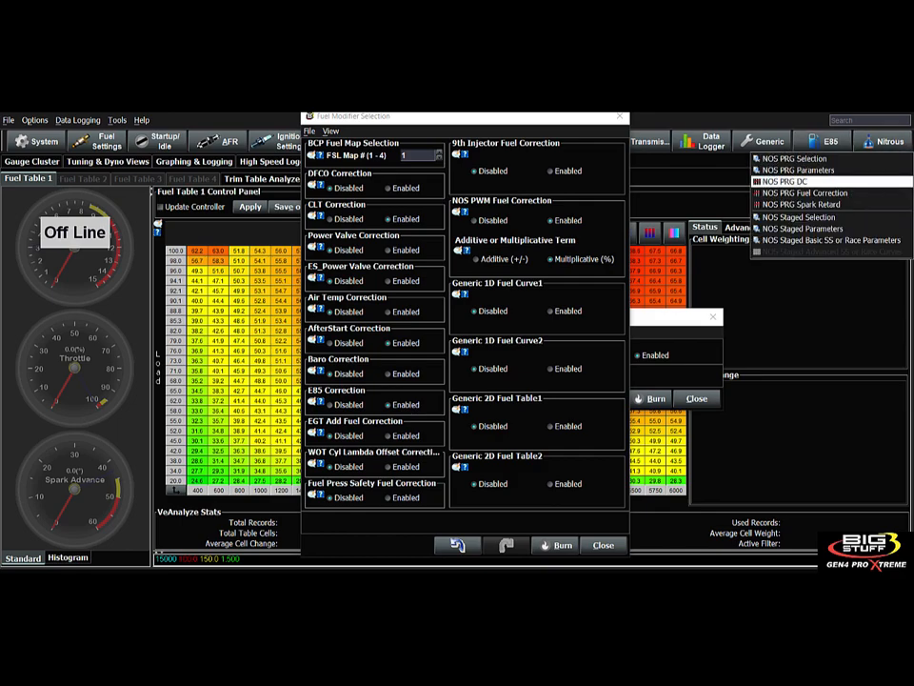
left_click(804, 192)
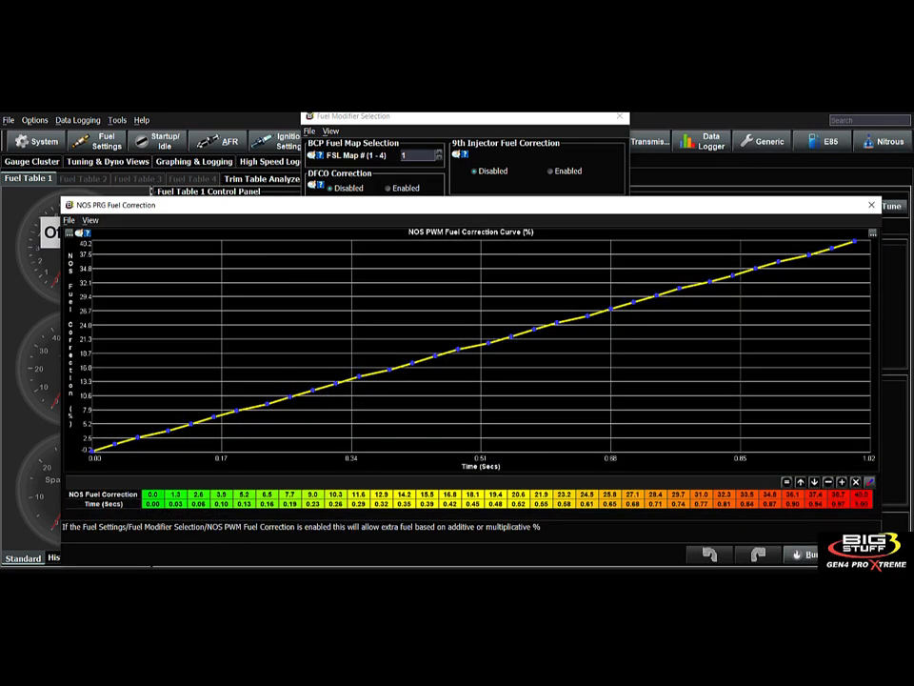
- Reposition the curve window, check its final point of 40.0% at 1.00 s, and close it
left_click_drag(487, 207, 448, 172)
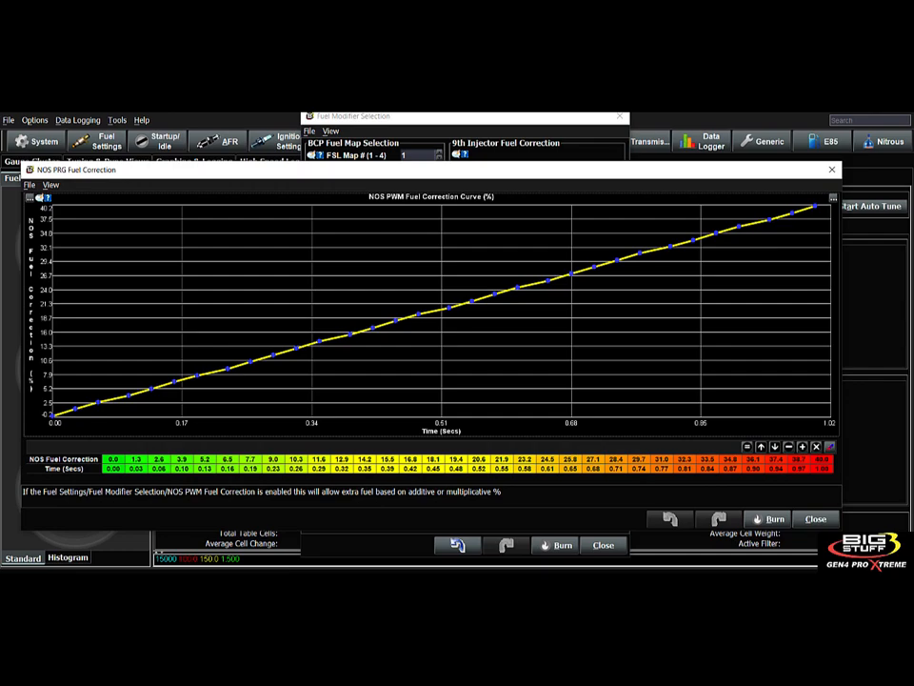
left_click(821, 469)
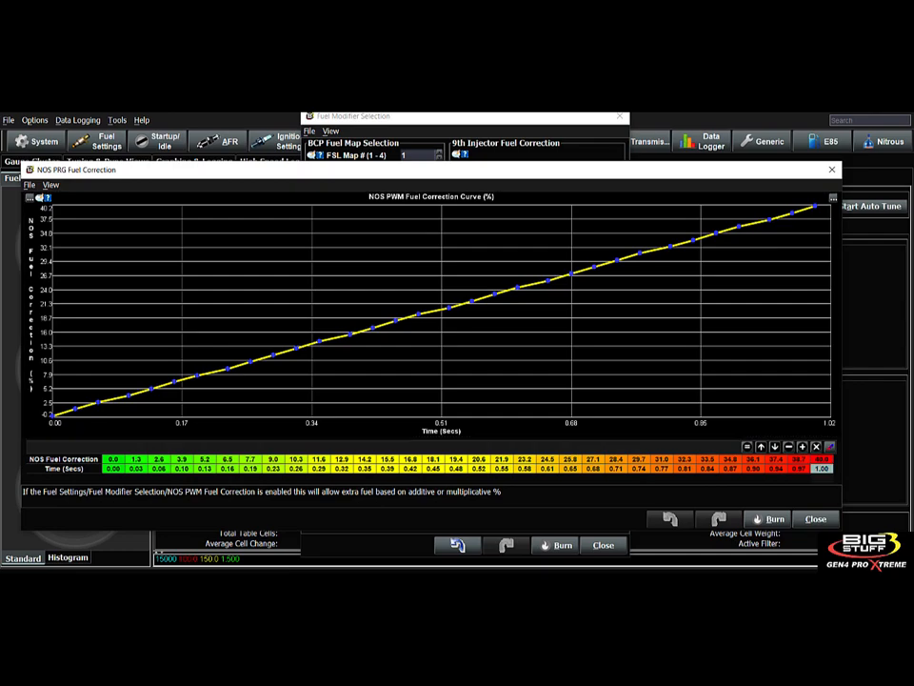
left_click(822, 459)
left_click(815, 518)
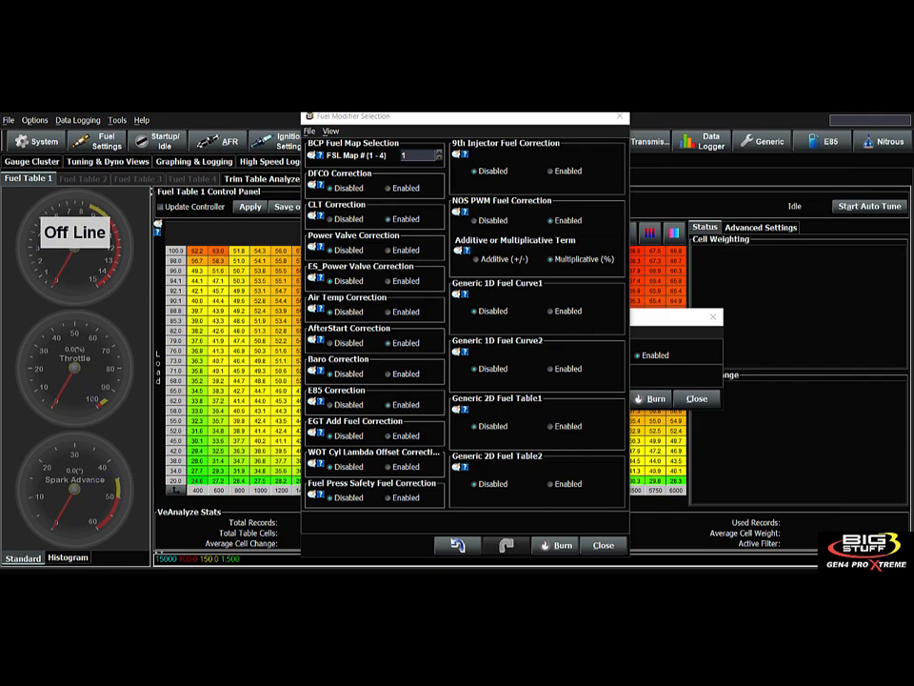
- Close the NOS PRG Selection dialog
mouse_move(464, 252)
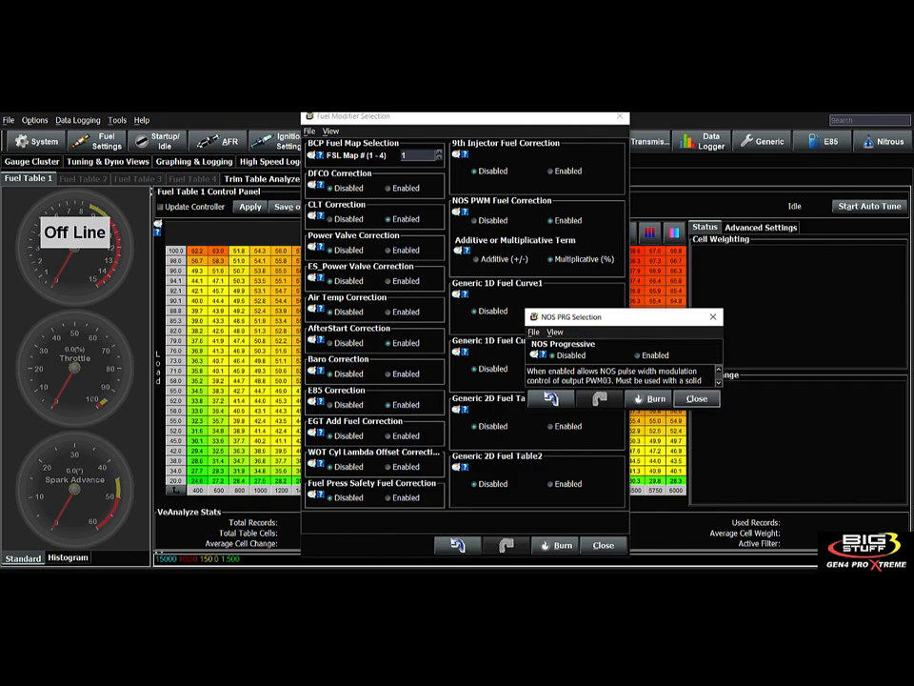
left_click(697, 399)
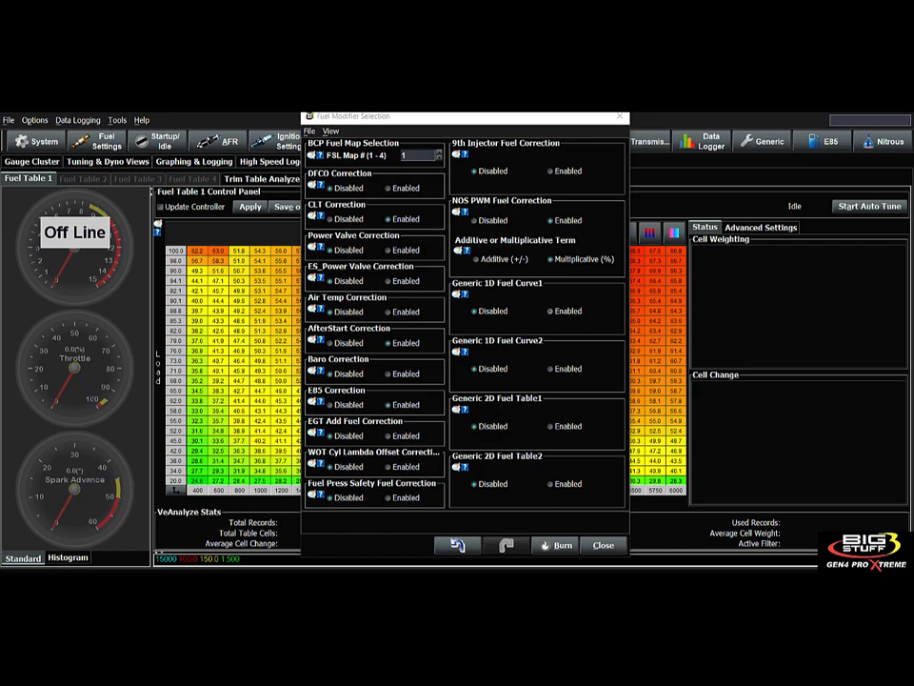
- Toggle Generic 1D Fuel Curve1 on and back off, then show the Generic 1D curve submenu
left_click(550, 311)
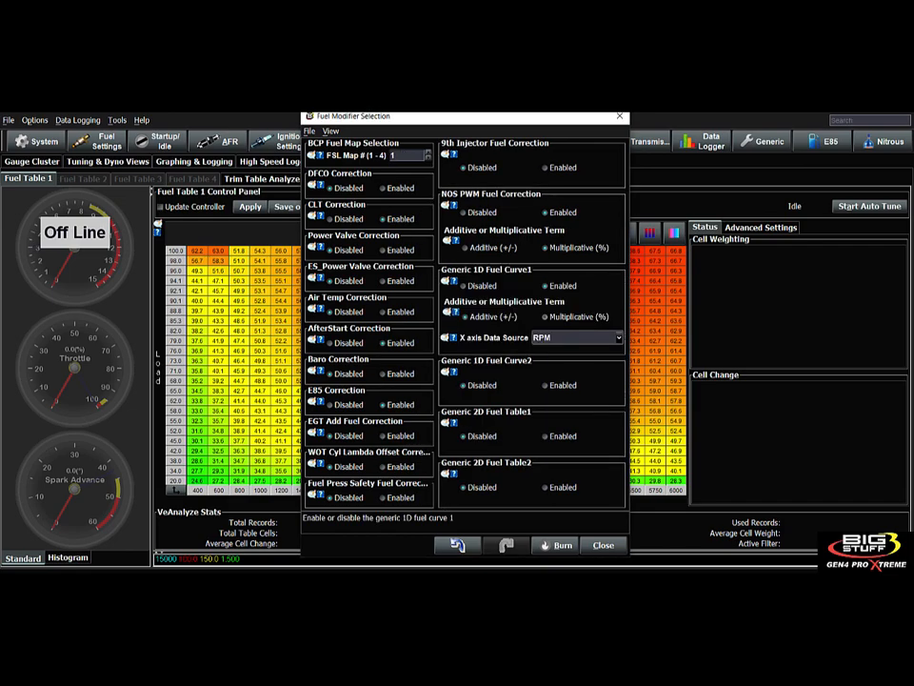
left_click(465, 286)
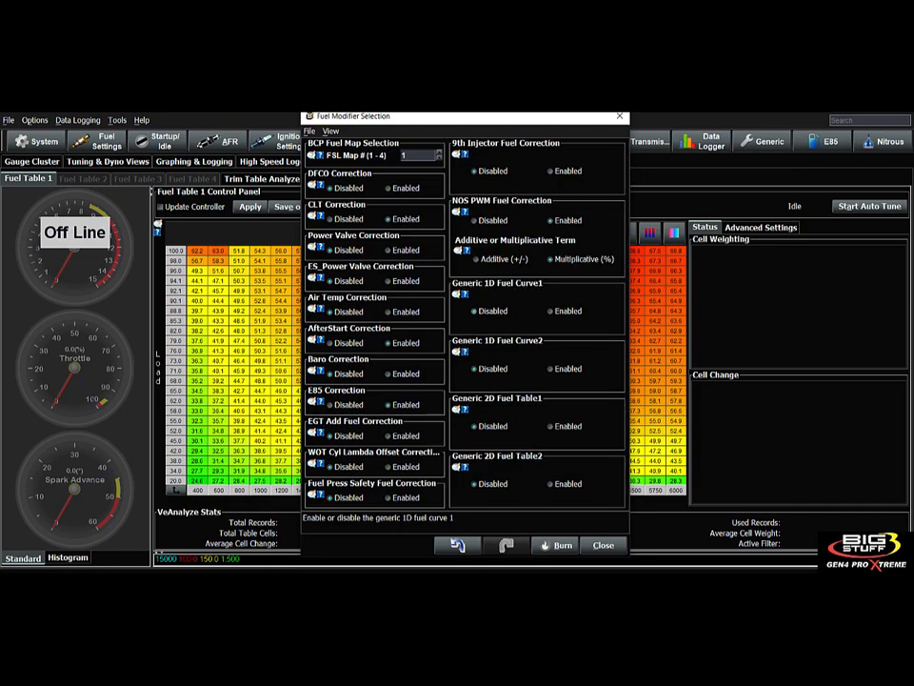
left_click(763, 141)
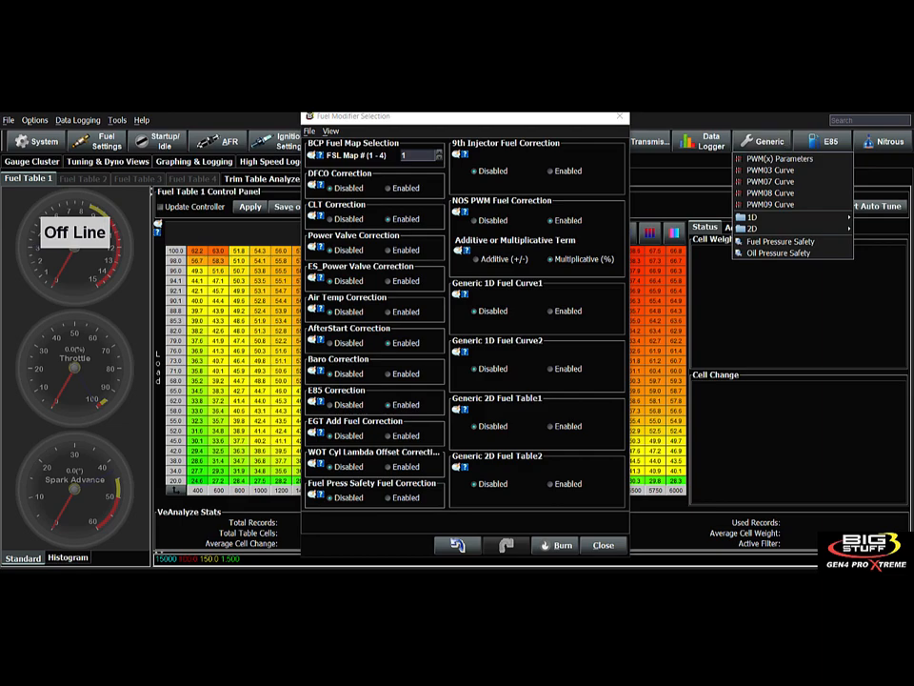
mouse_move(753, 217)
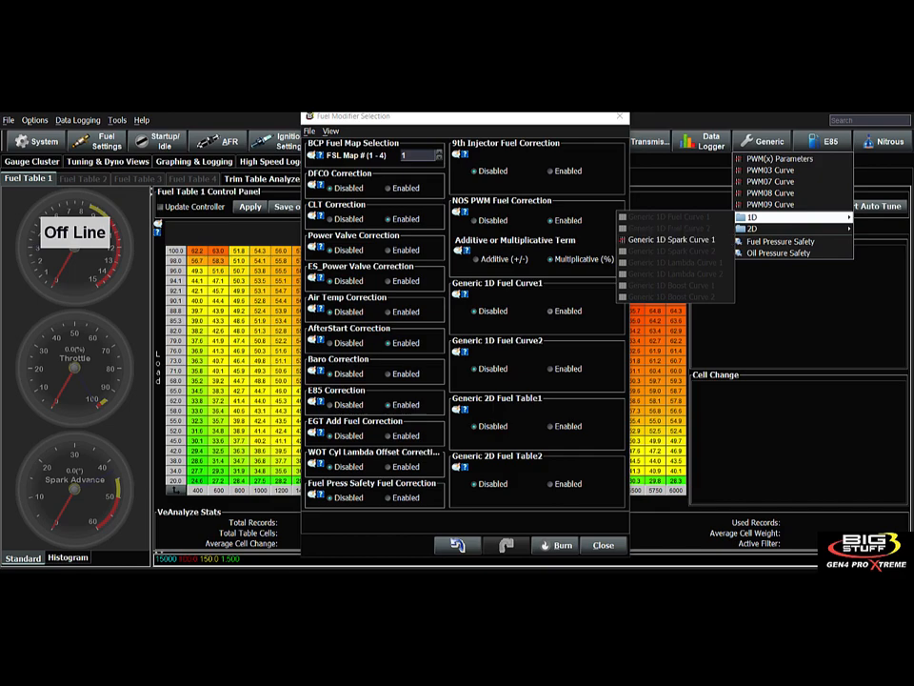
- Enable Generic 1D Fuel Curve1 as multiplicative, keeping RPM as its X axis data source
left_click(551, 311)
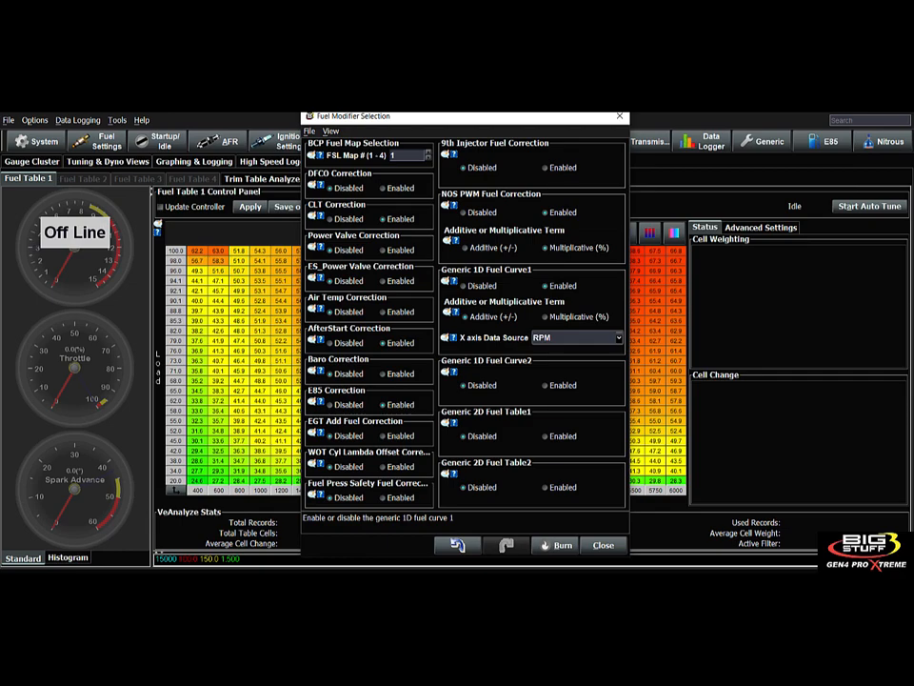
left_click(761, 141)
mouse_move(754, 217)
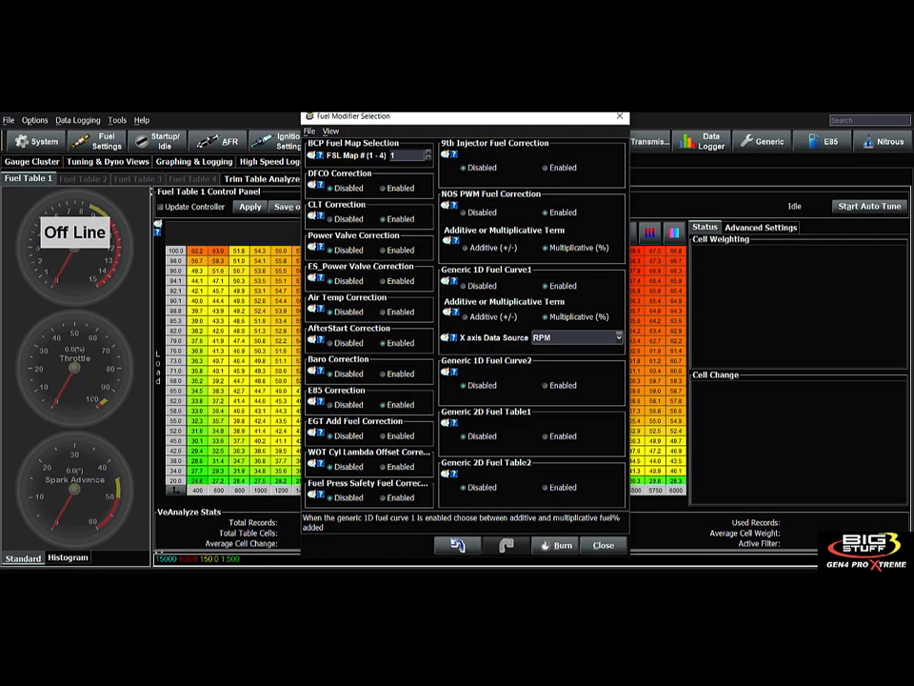
left_click(619, 338)
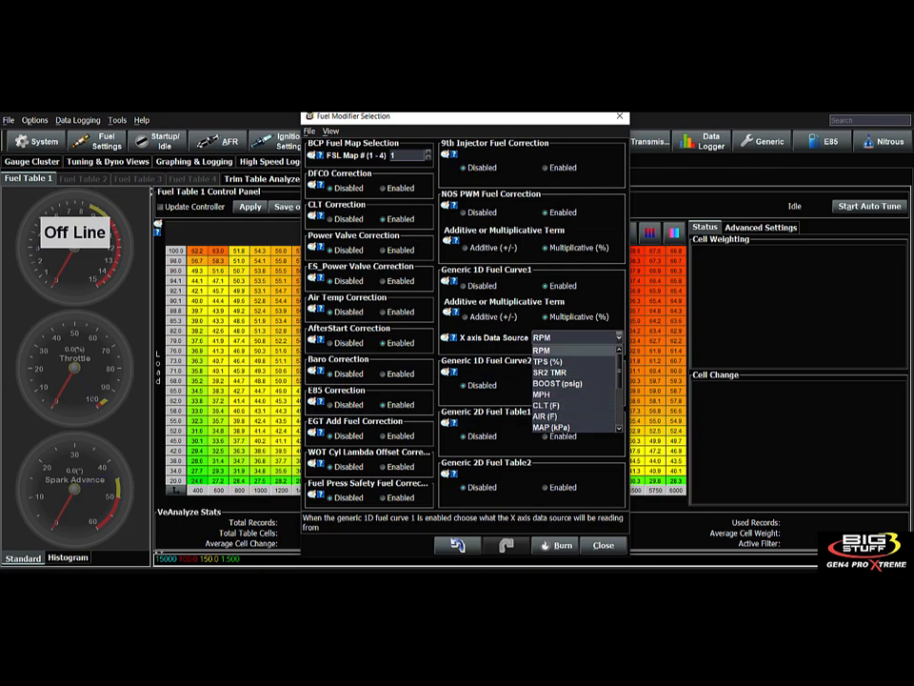
left_click(562, 349)
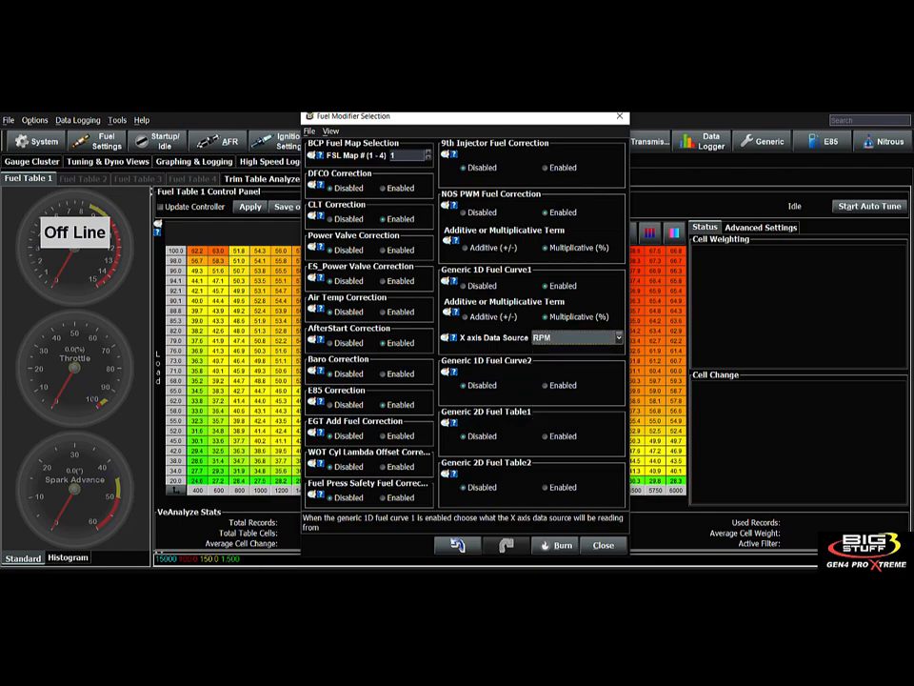
left_click(767, 141)
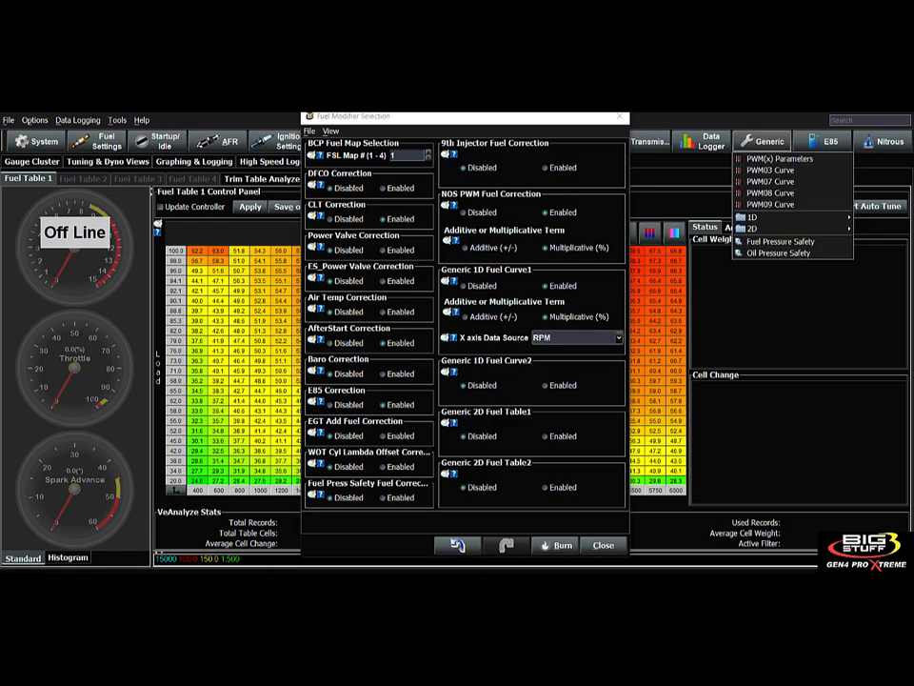
- Open Generic 1D Fuel Curve 1 and enter 15 in the first and 25 in the last Fuel Correction cell
left_click(666, 214)
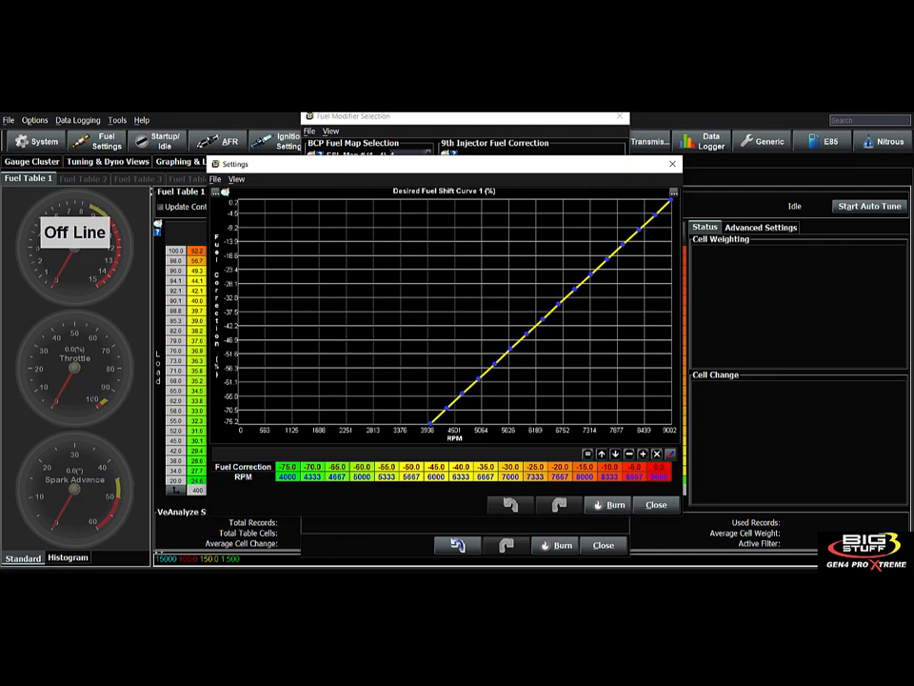
left_click_drag(440, 170, 410, 160)
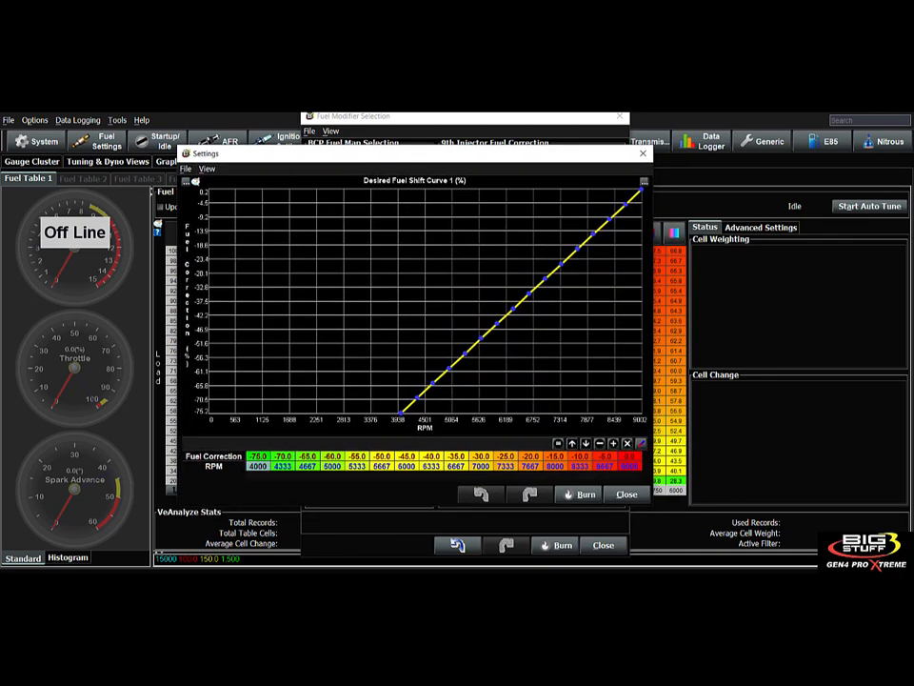
left_click(629, 466)
left_click(258, 456)
type("15")
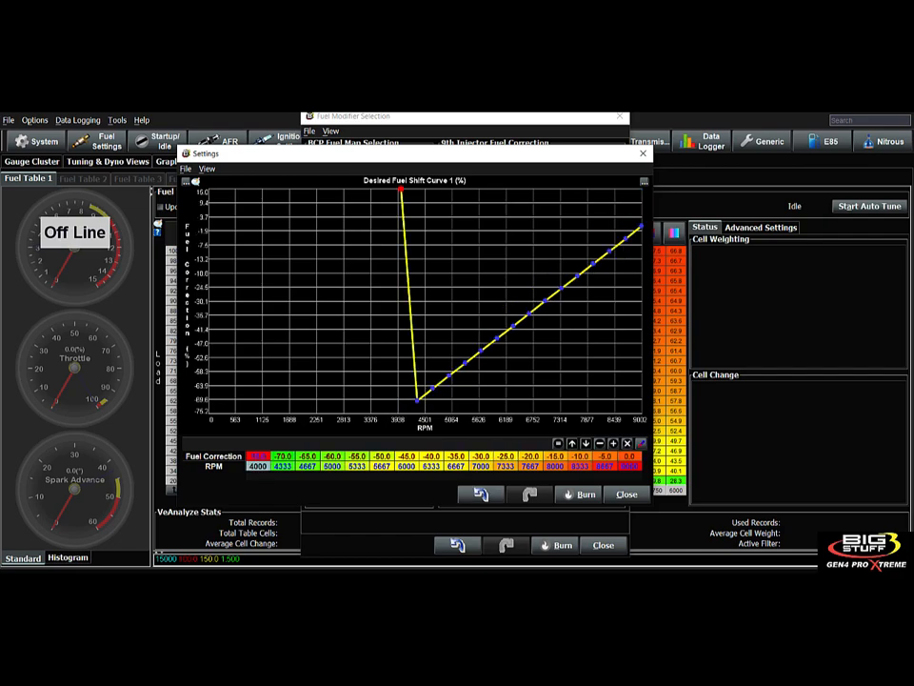
left_click(630, 456)
type("25")
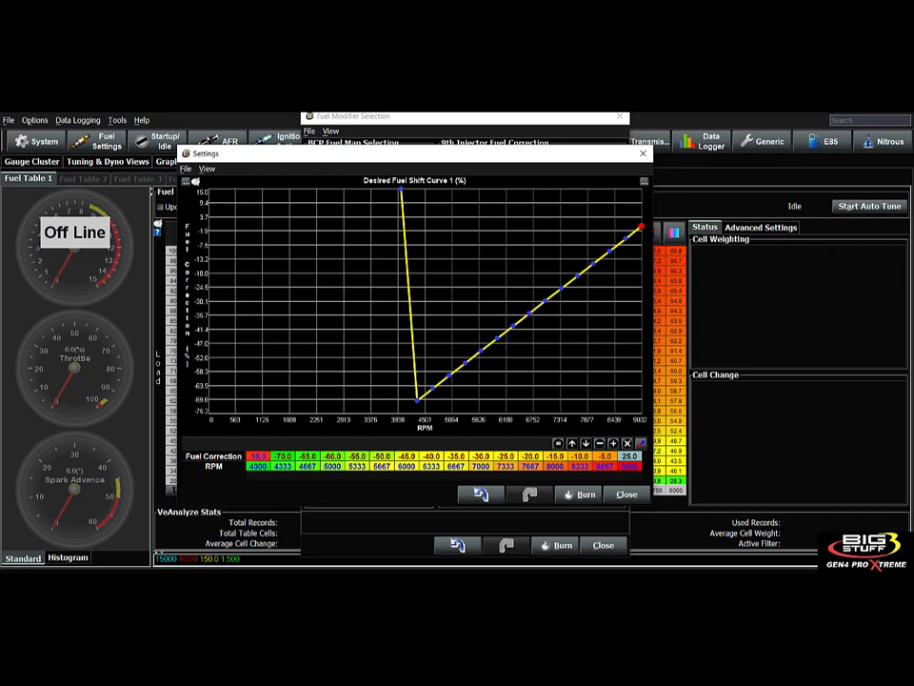
key("Return")
- Interpolate the Fuel Correction row evenly from 15.0% to 25.0% across 4000–9000 RPM
left_click_drag(258, 456, 629, 456)
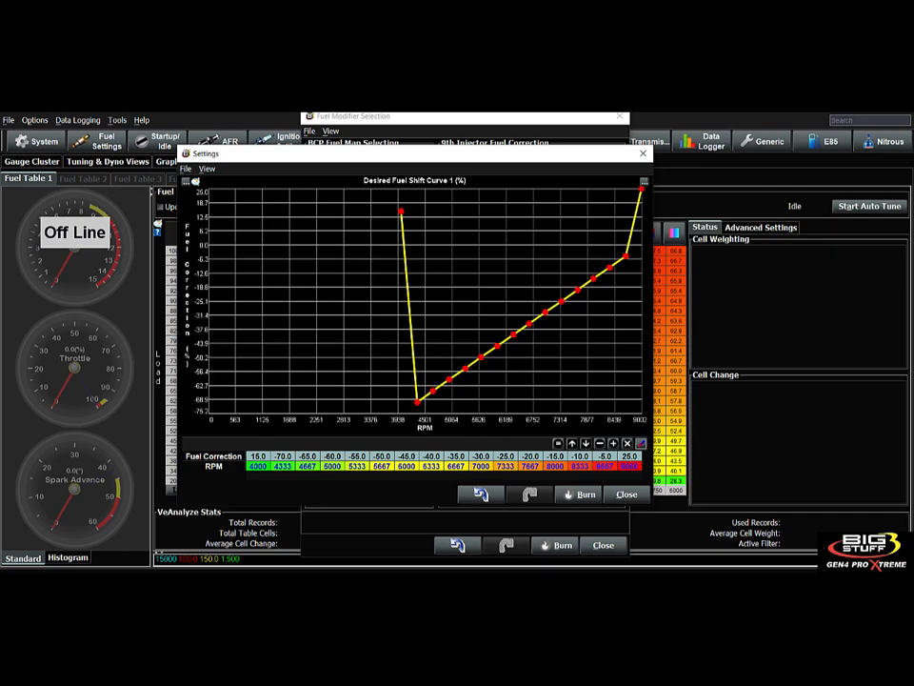
left_click(641, 443)
left_click(572, 381)
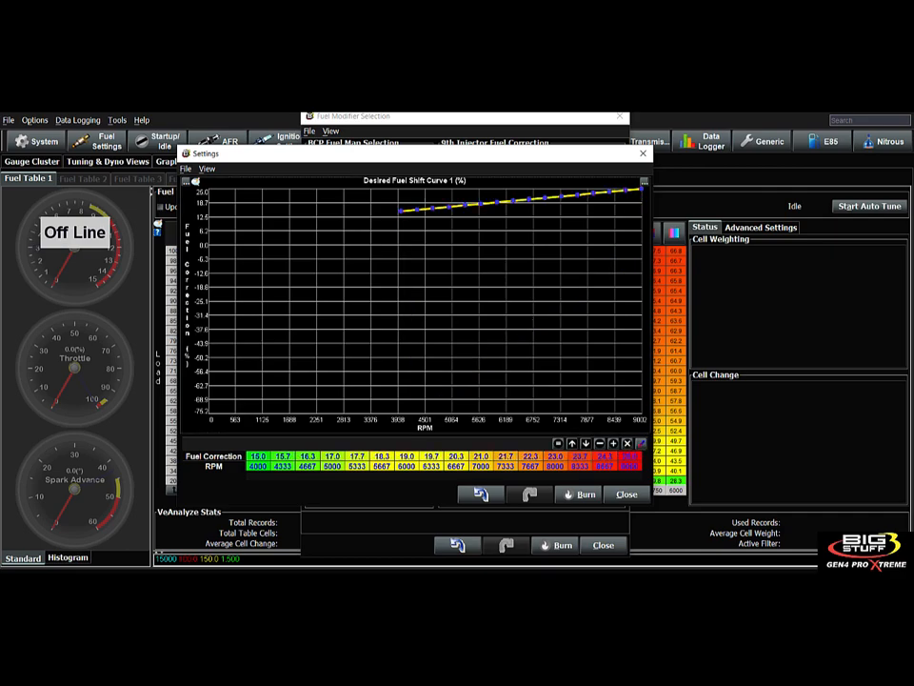
left_click(258, 456)
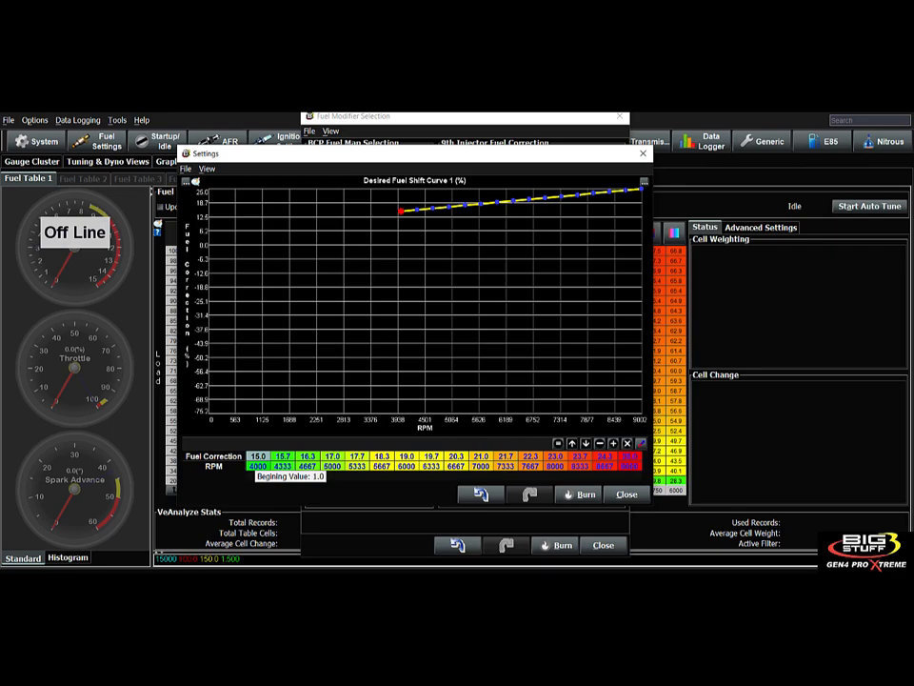
left_click_drag(258, 456, 630, 457)
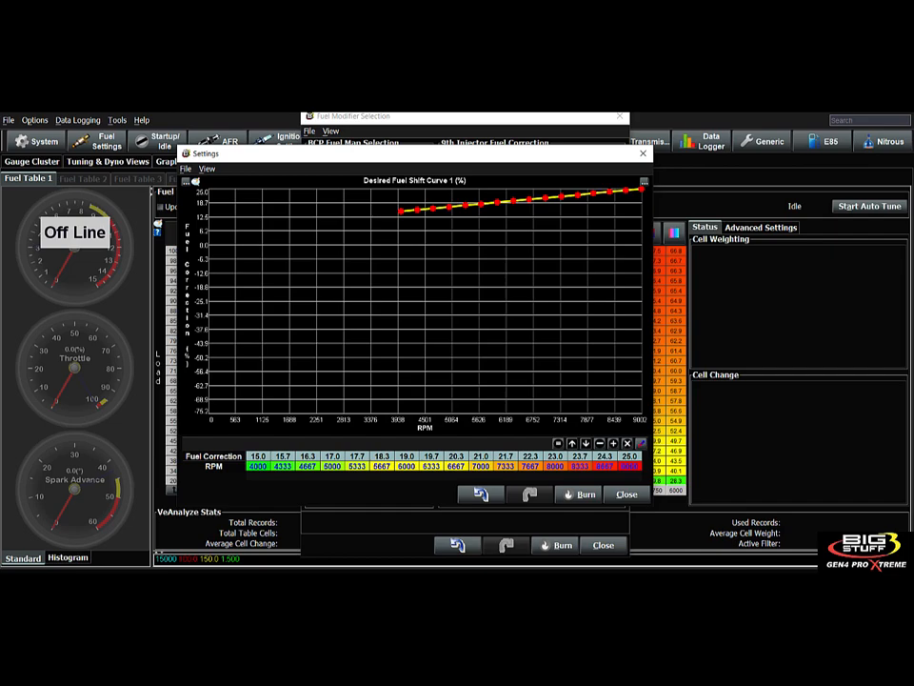
- Set the curve graph's X axis minimum to 4000 RPM and close Desired Fuel Shift Curve 1
left_click(194, 181)
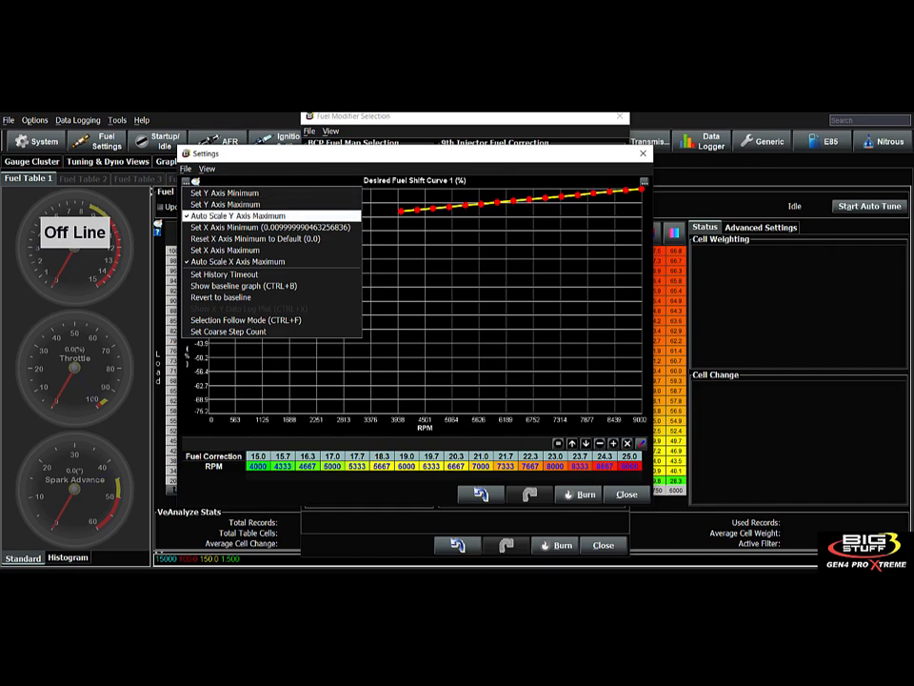
left_click(255, 239)
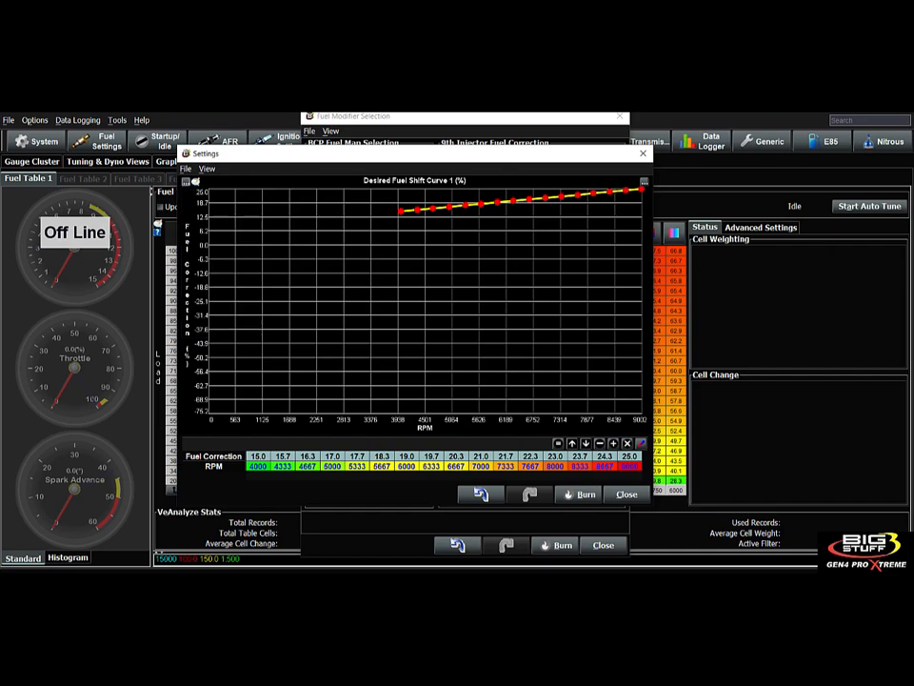
left_click(194, 181)
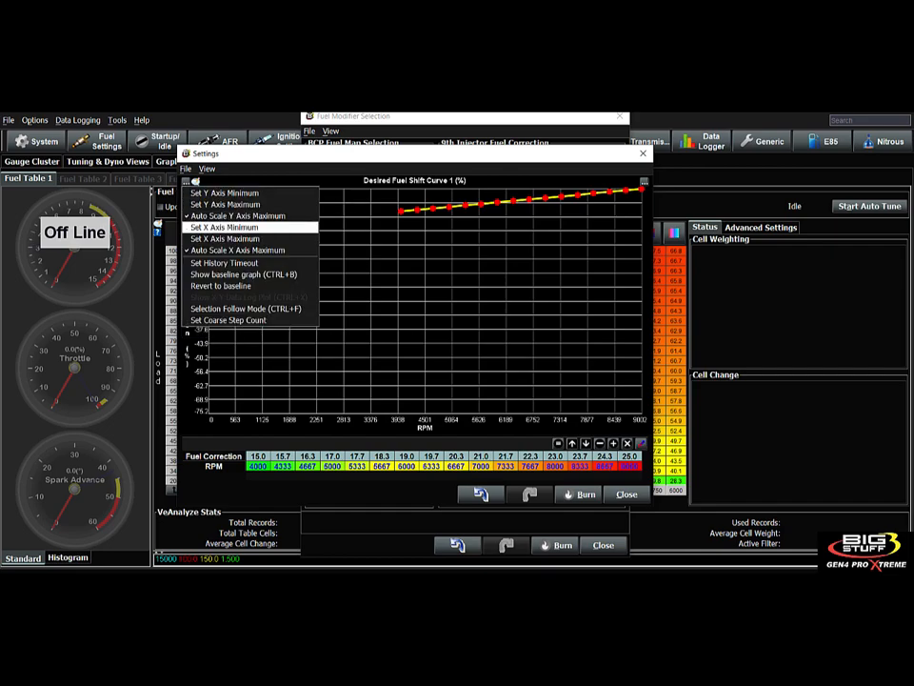
left_click(224, 227)
key("Return")
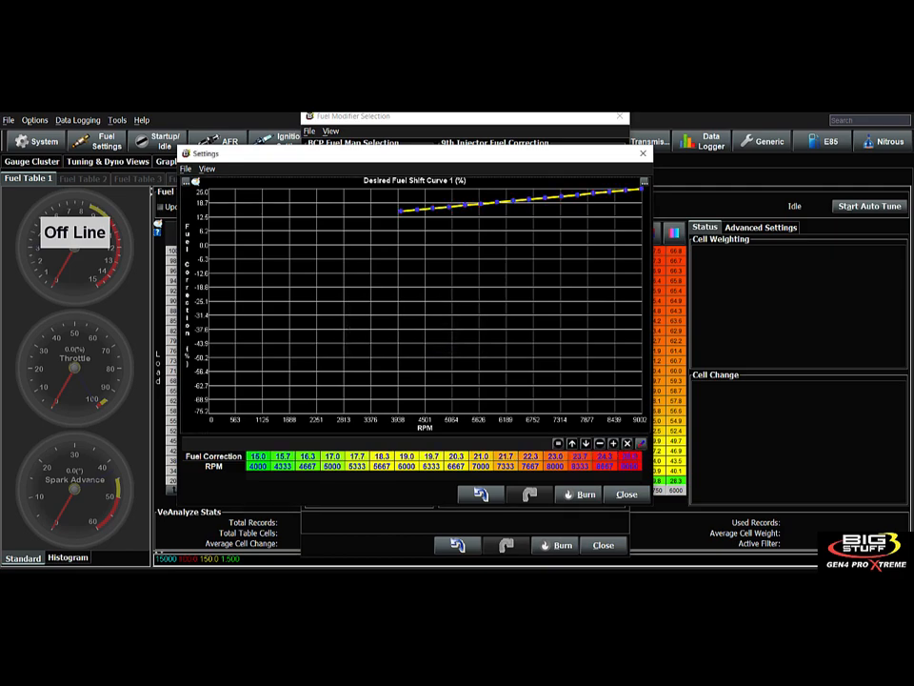
left_click(194, 181)
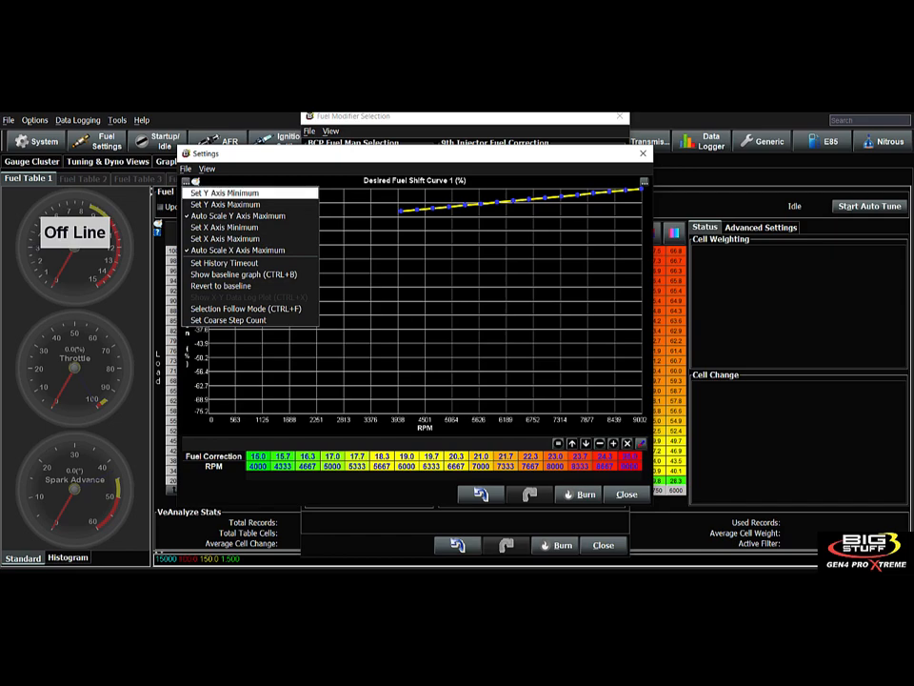
left_click(225, 227)
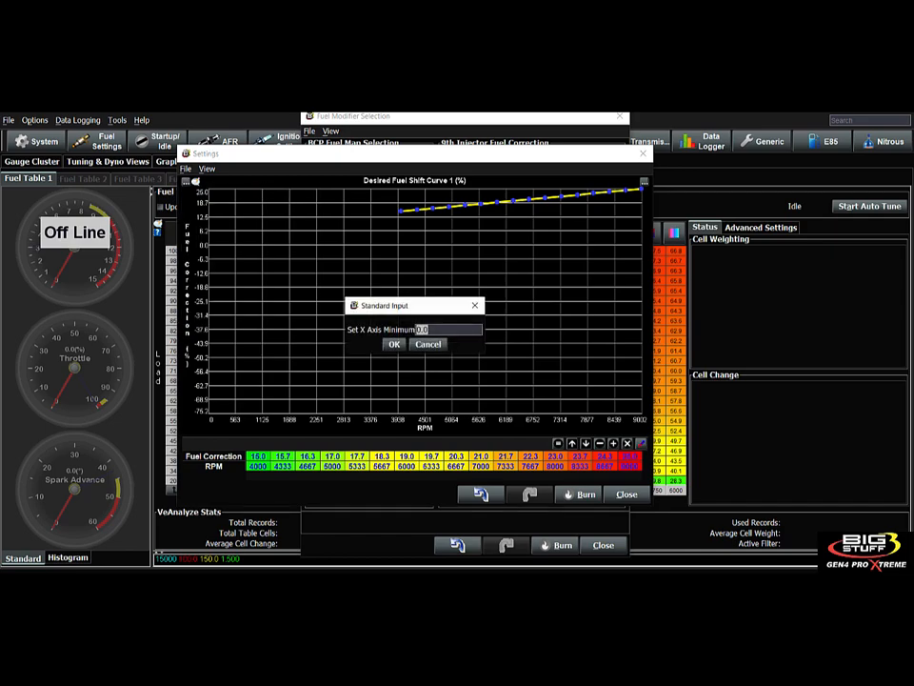
type("4000")
key("Return")
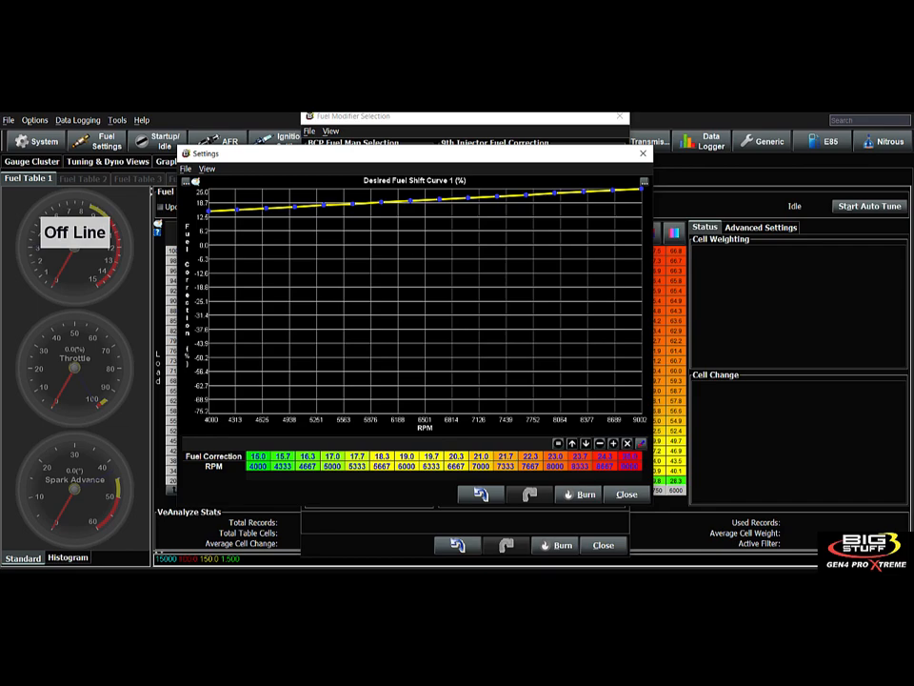
left_click(627, 494)
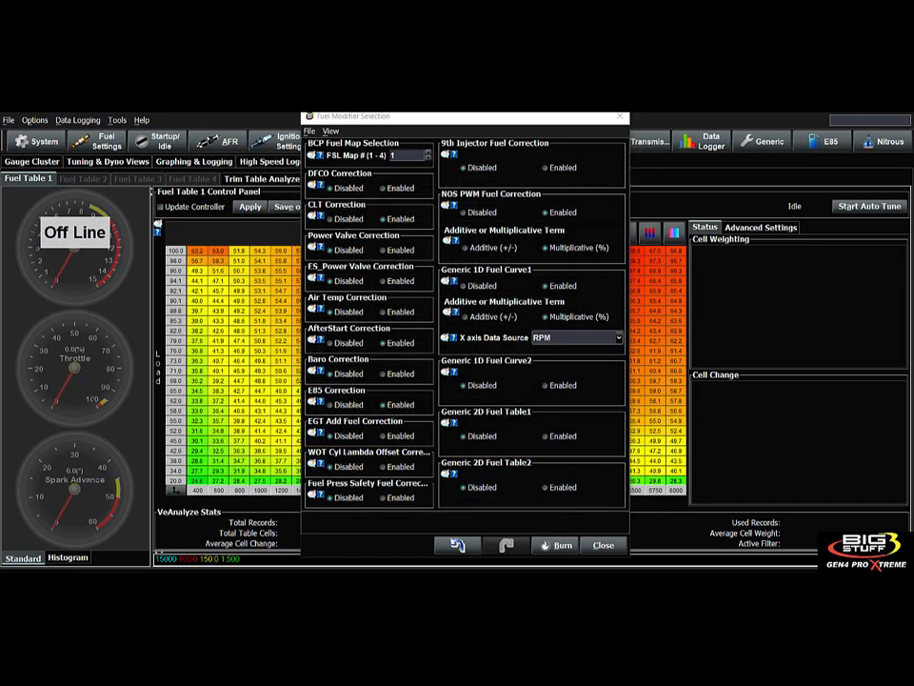
- Open the Generic Port Editor from the System menu
left_click(577, 338)
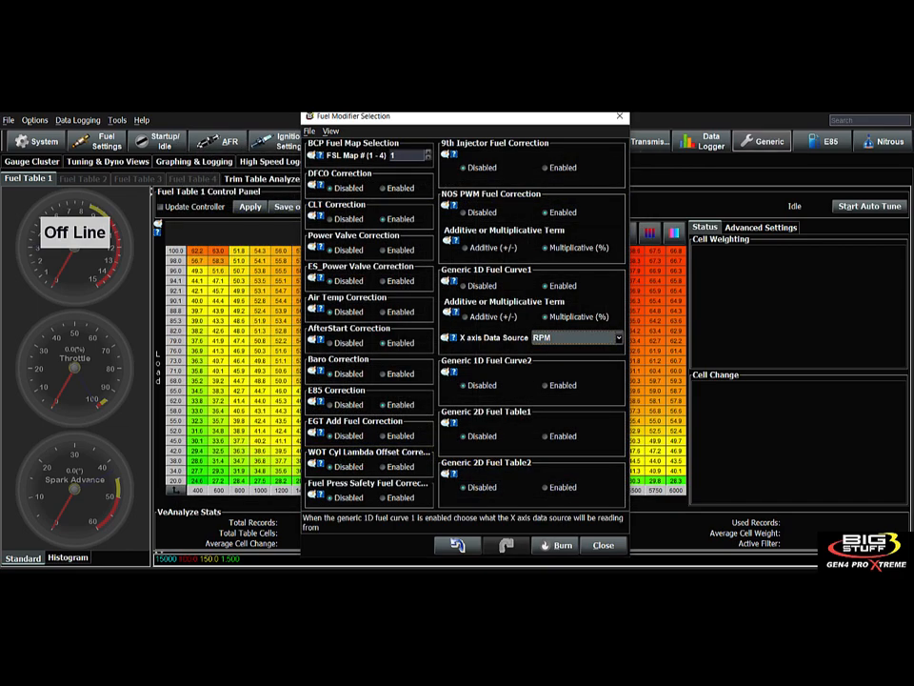
left_click(766, 141)
mouse_move(762, 217)
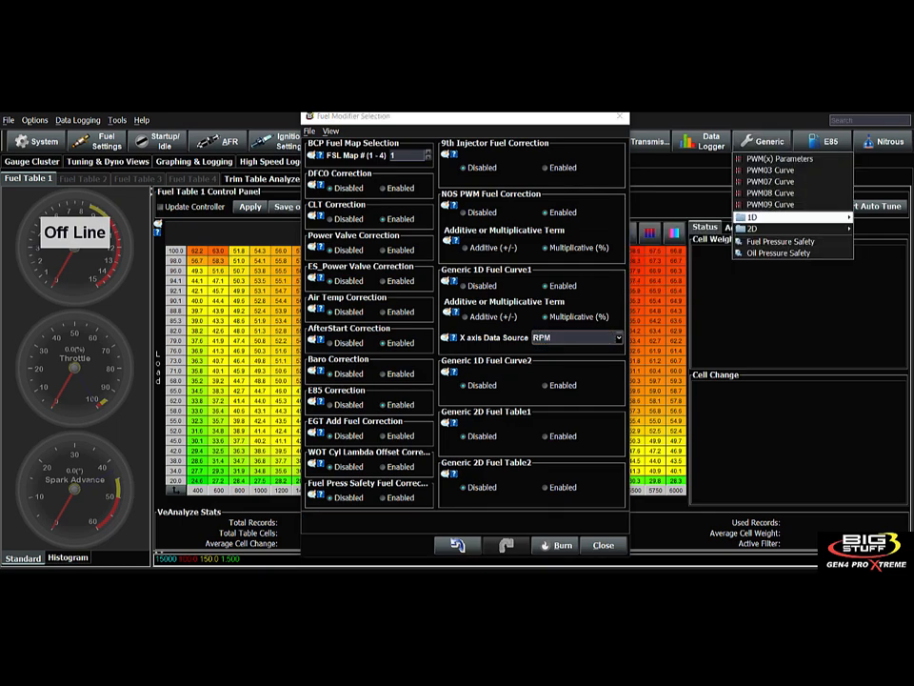
mouse_move(38, 141)
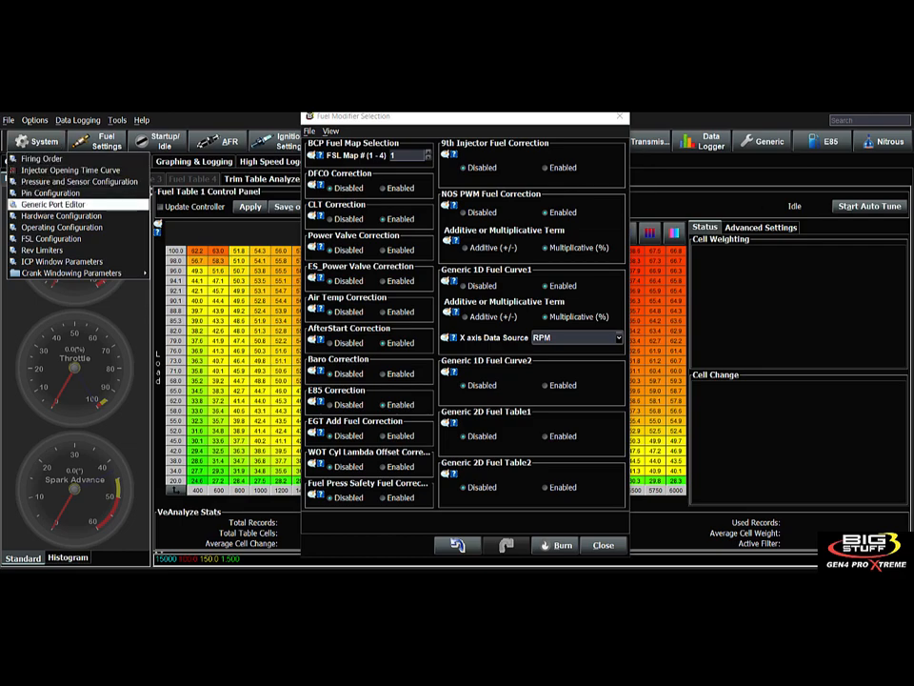
left_click(52, 203)
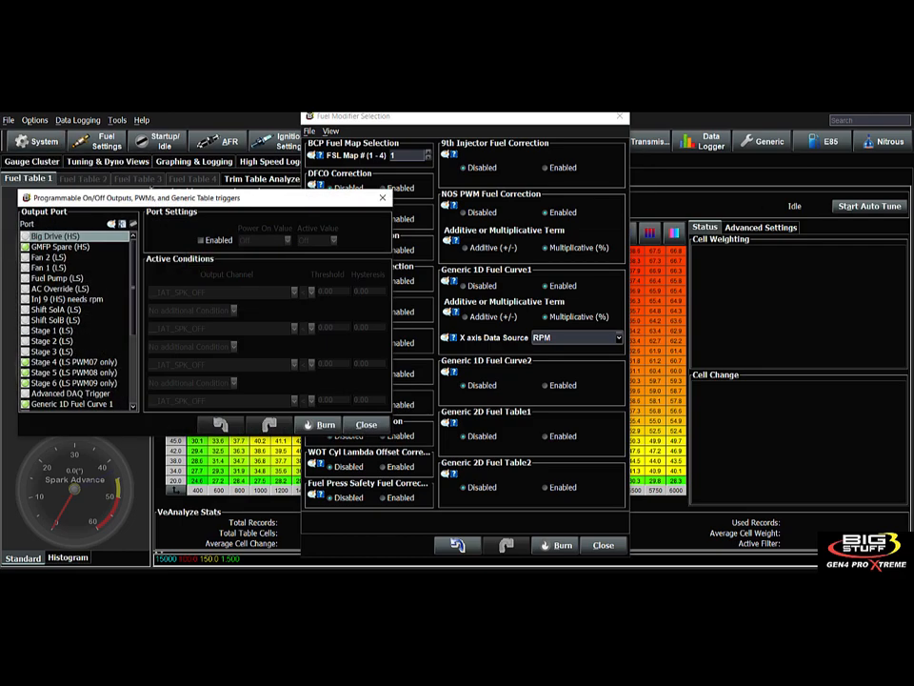
left_click_drag(204, 198, 313, 195)
left_click_drag(240, 284, 240, 342)
- Give Generic 1D Fuel Curve 1 a FILT_RPM above 3500 trigger with hysteresis 60, then close the editor
left_click(179, 294)
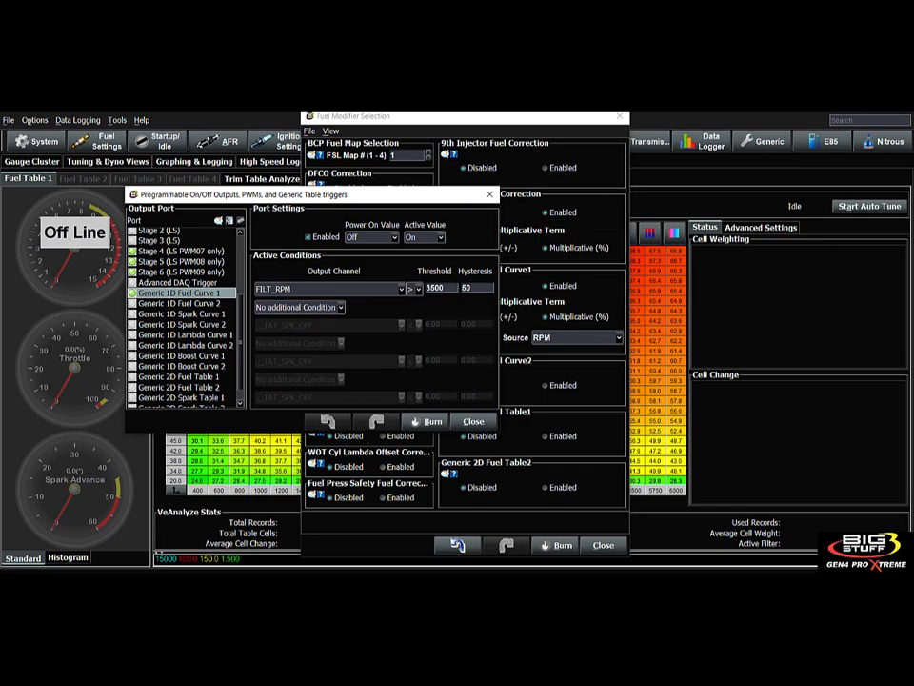
left_click_drag(313, 194, 301, 184)
left_click_drag(229, 332, 229, 341)
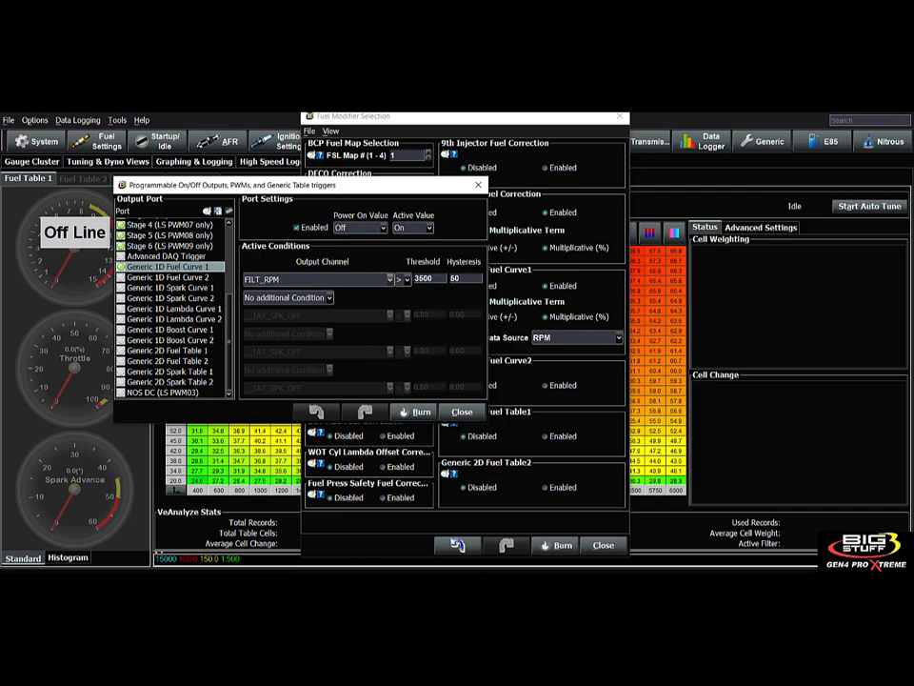
left_click(424, 278)
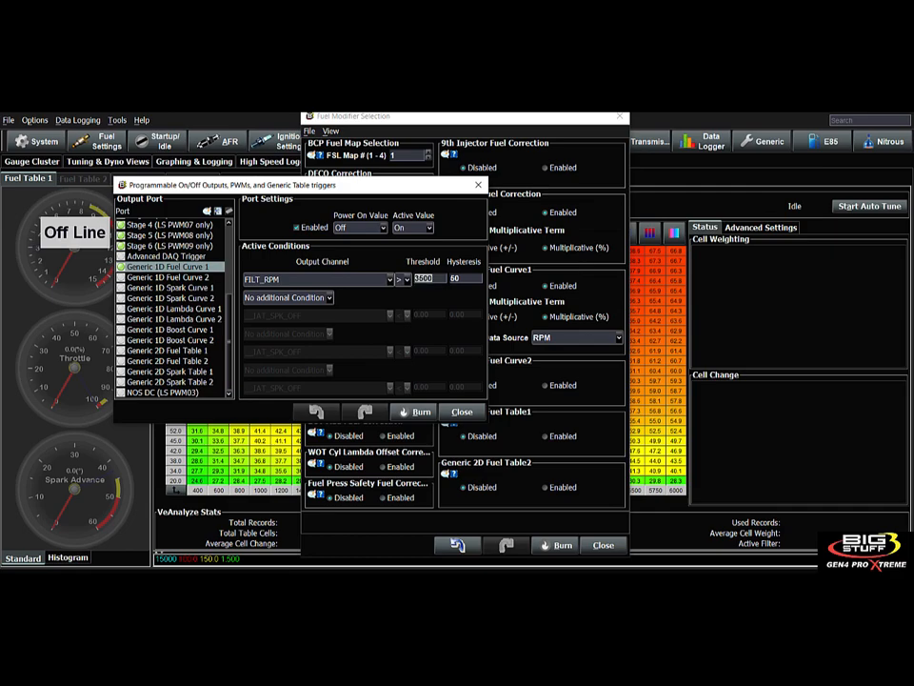
left_click(461, 411)
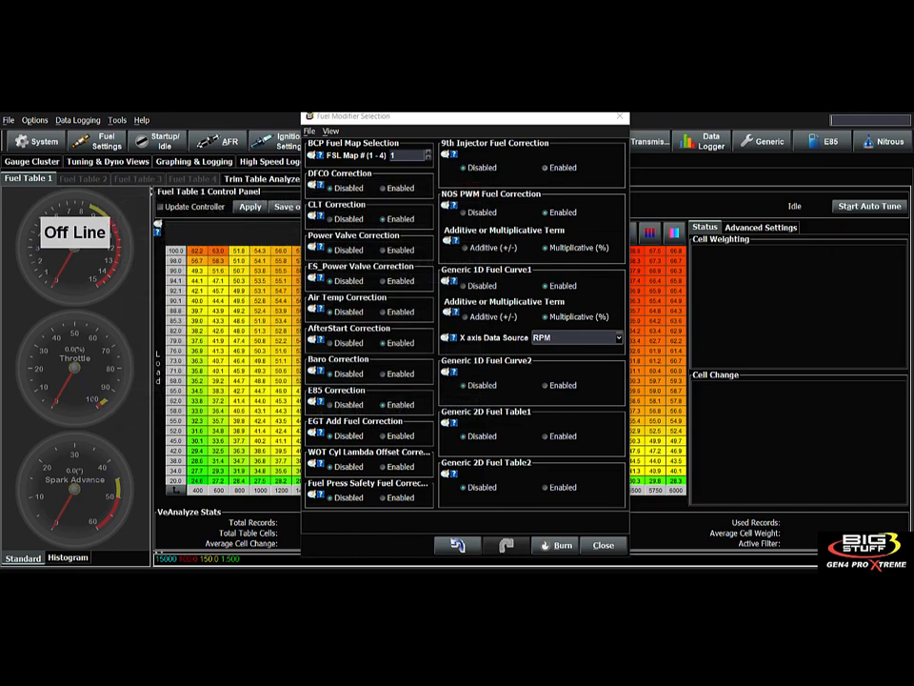
- Reopen the Generic 1D Fuel Curve 1 graph (15% to 25% over 4000–9000 RPM) and move it right
left_click(761, 141)
mouse_move(752, 218)
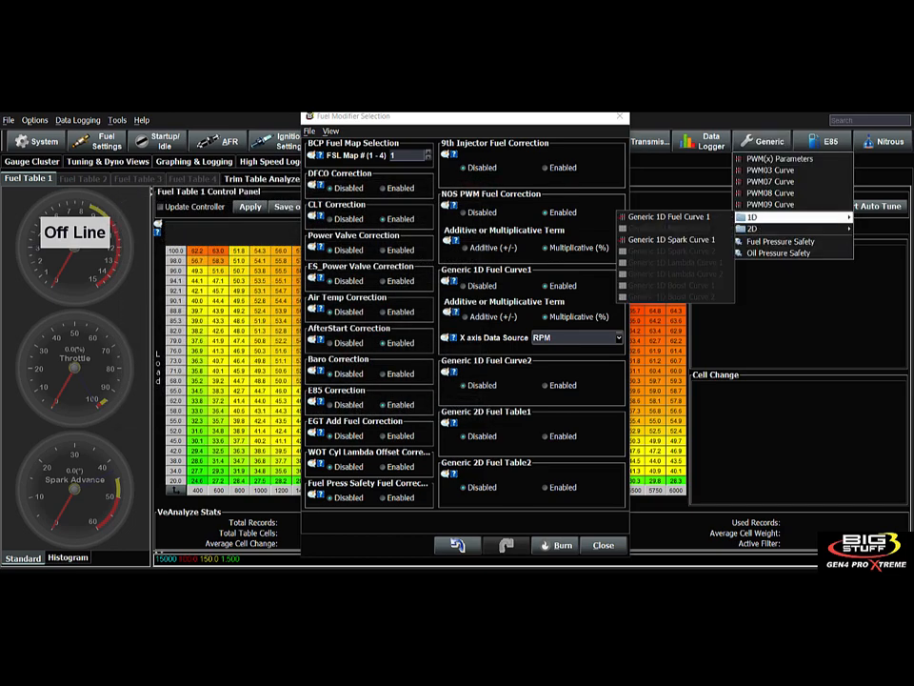
left_click(667, 213)
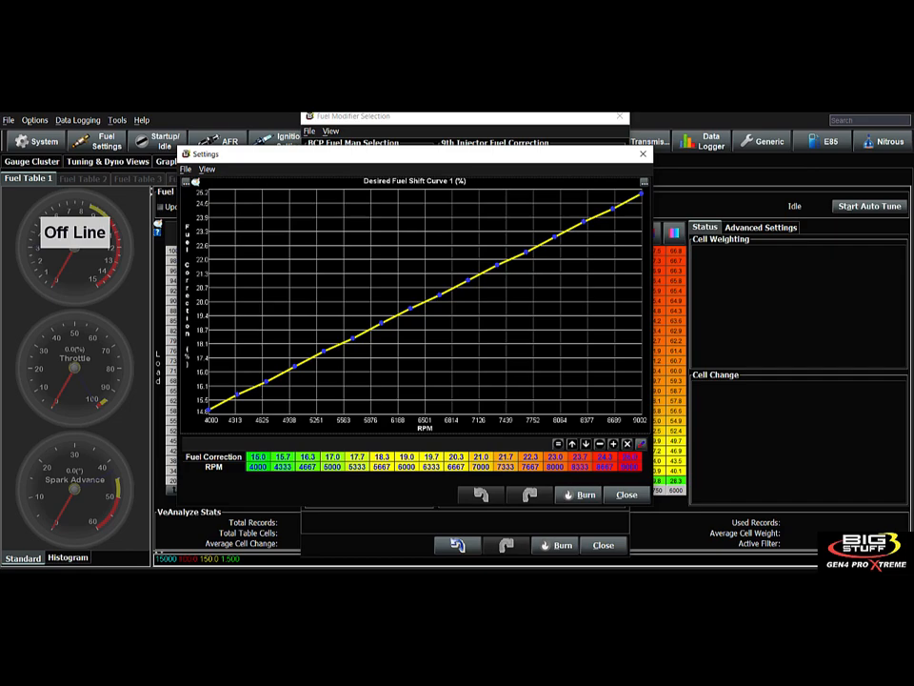
mouse_move(384, 157)
left_mouse_down()
mouse_move(336, 164)
mouse_move(369, 158)
left_mouse_up()
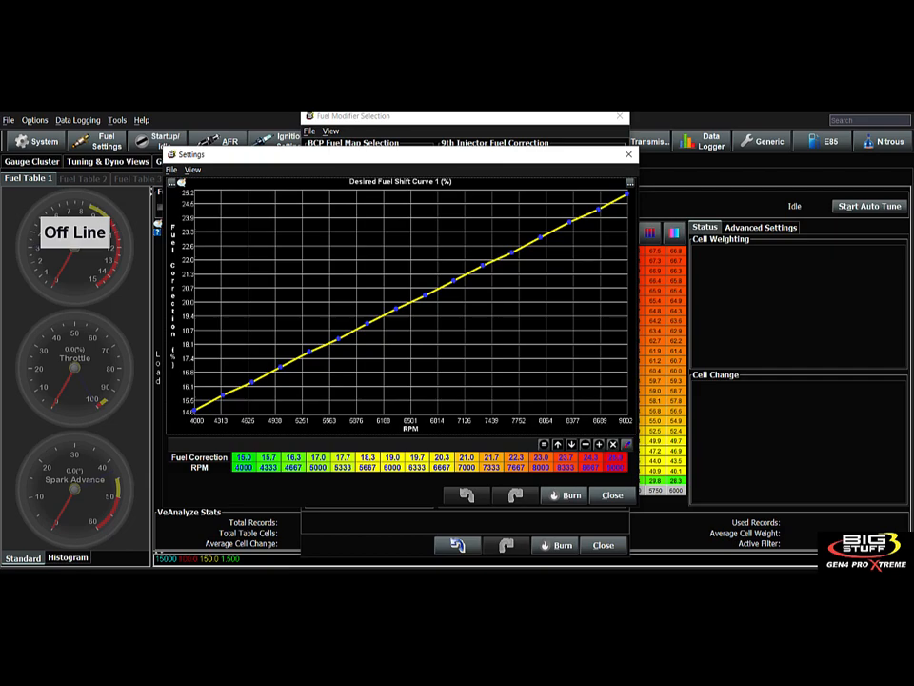
left_click_drag(434, 154, 671, 155)
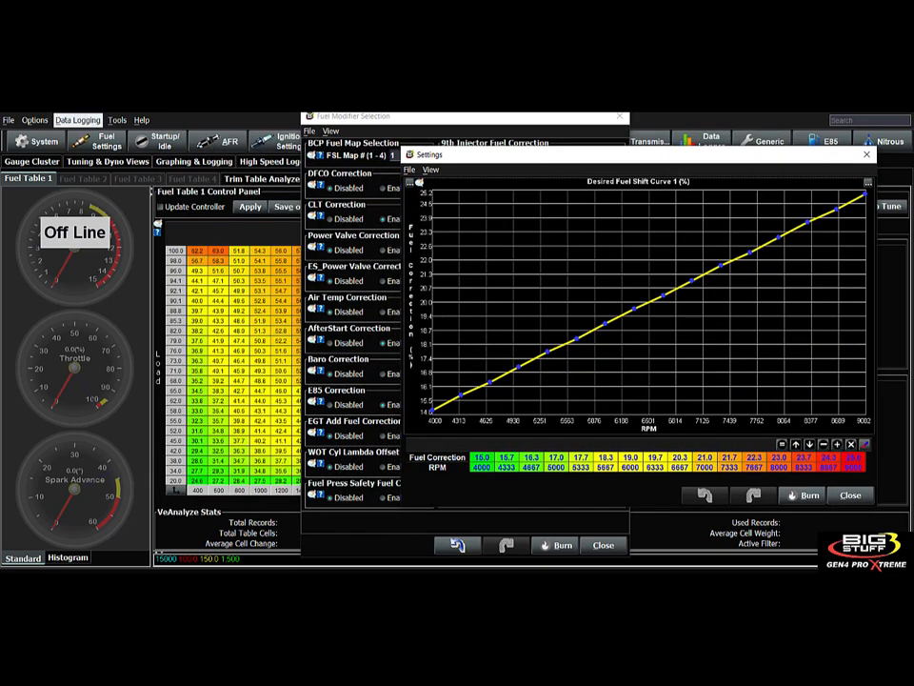
left_click(36, 140)
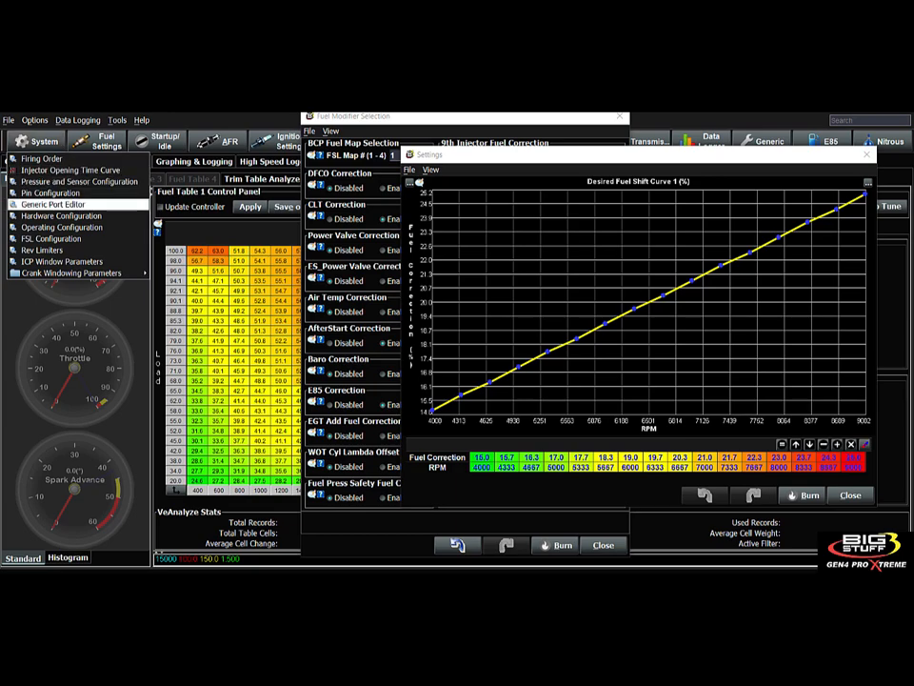
- In the Generic Port Editor, add an And condition to Generic 1D Fuel Curve 1's trigger
left_click(54, 203)
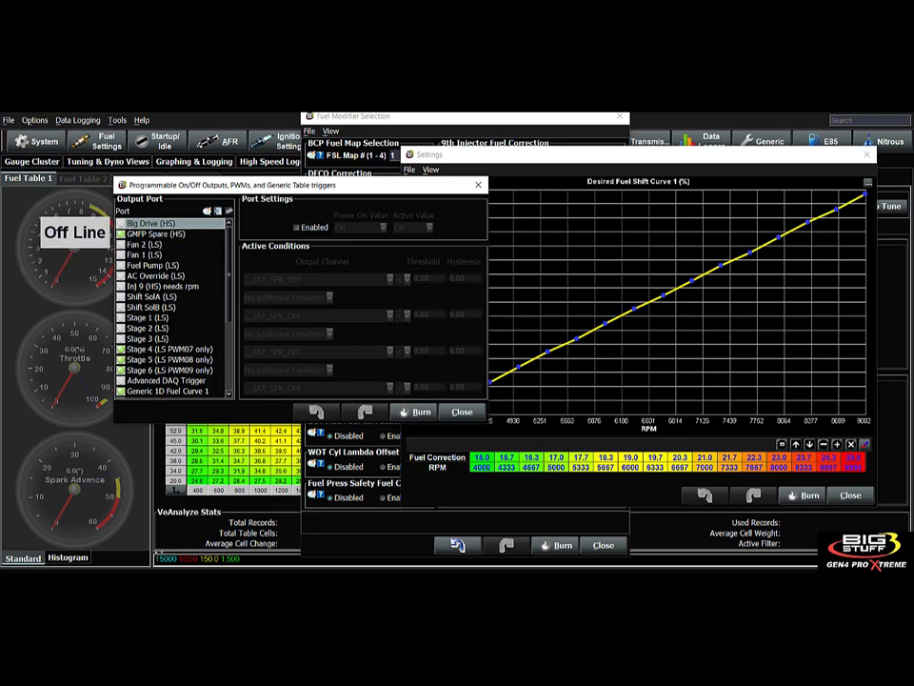
left_click_drag(229, 276, 228, 339)
left_click(168, 273)
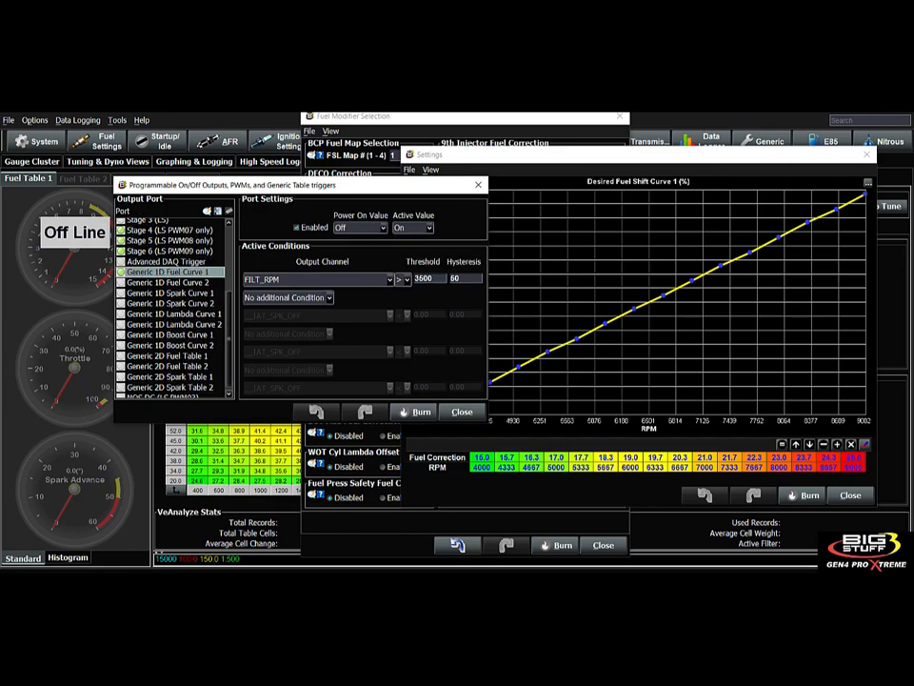
left_click(329, 298)
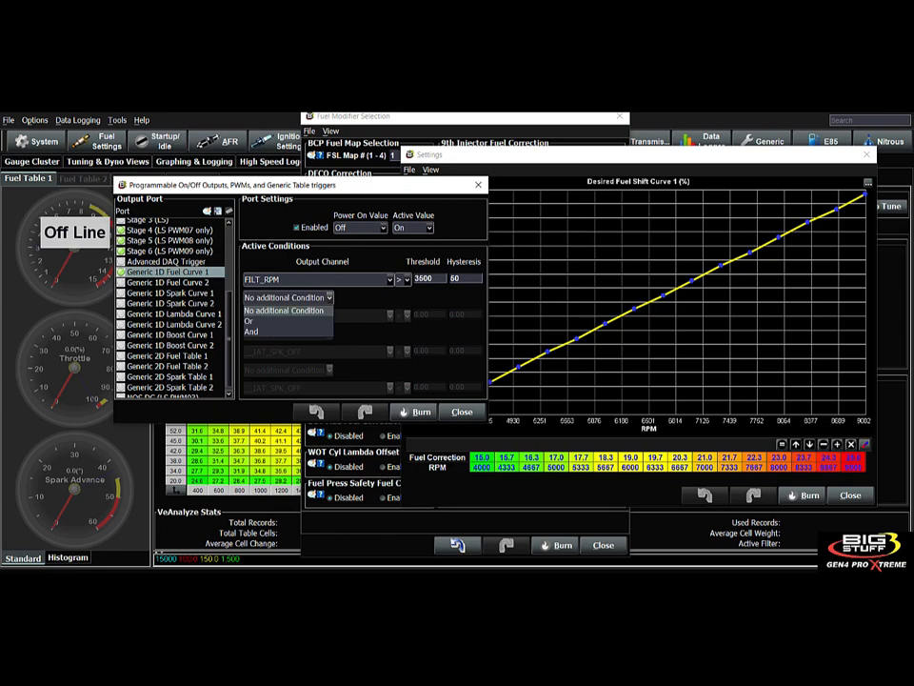
left_click(251, 331)
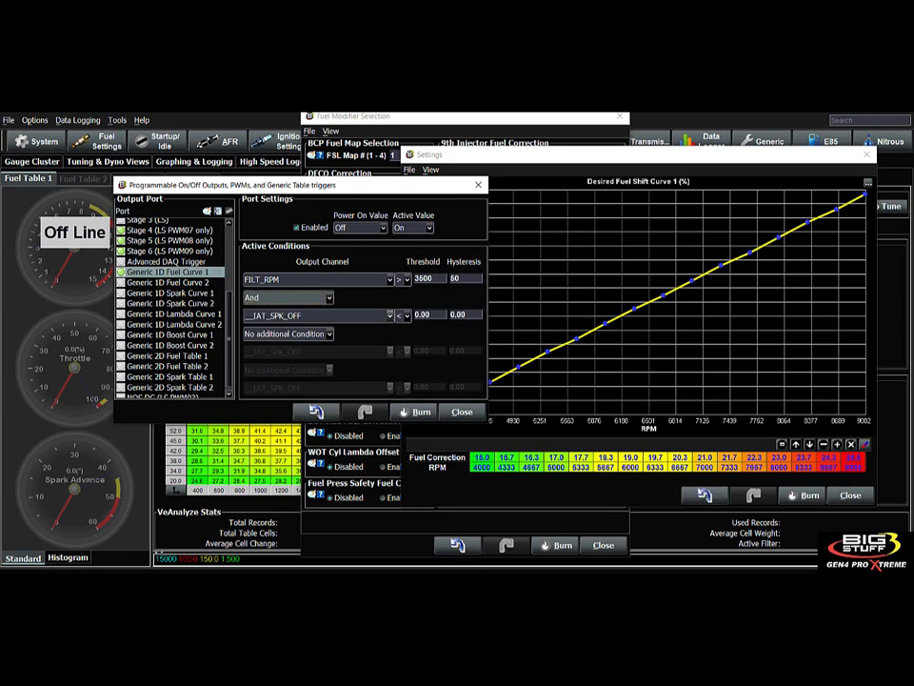
- Set the second condition to TPS_FILT greater than 75 with hysteresis 5
left_click(389, 316)
key("t")
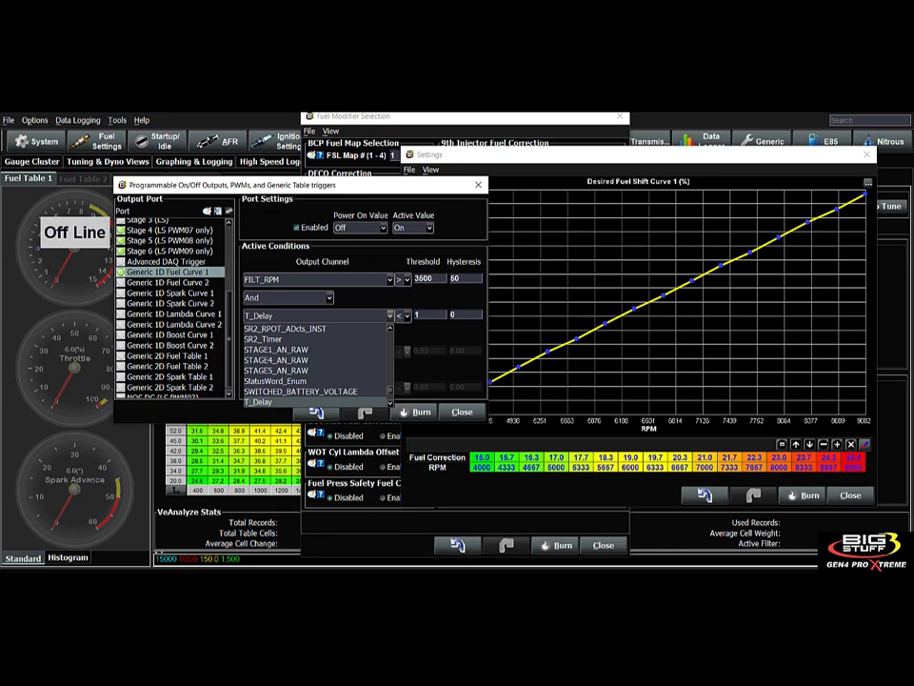
scroll(314, 365, "down", 2)
scroll(314, 364, "down", 5)
scroll(315, 364, "down", 5)
scroll(314, 365, "down", 1)
left_click(314, 381)
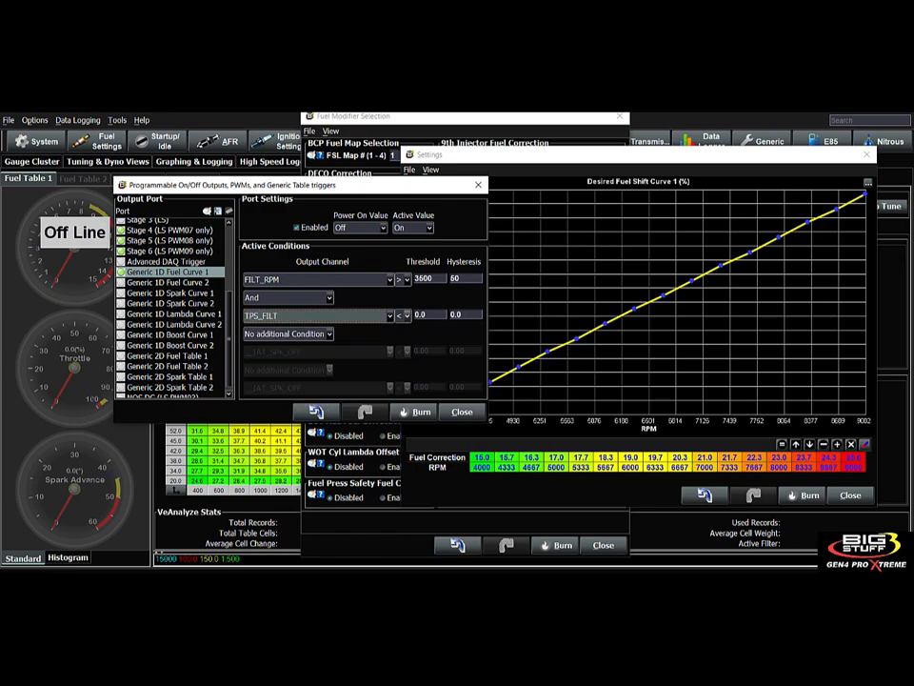
left_click(406, 316)
left_click(401, 350)
key("Tab")
type("75")
key("Tab")
type("5")
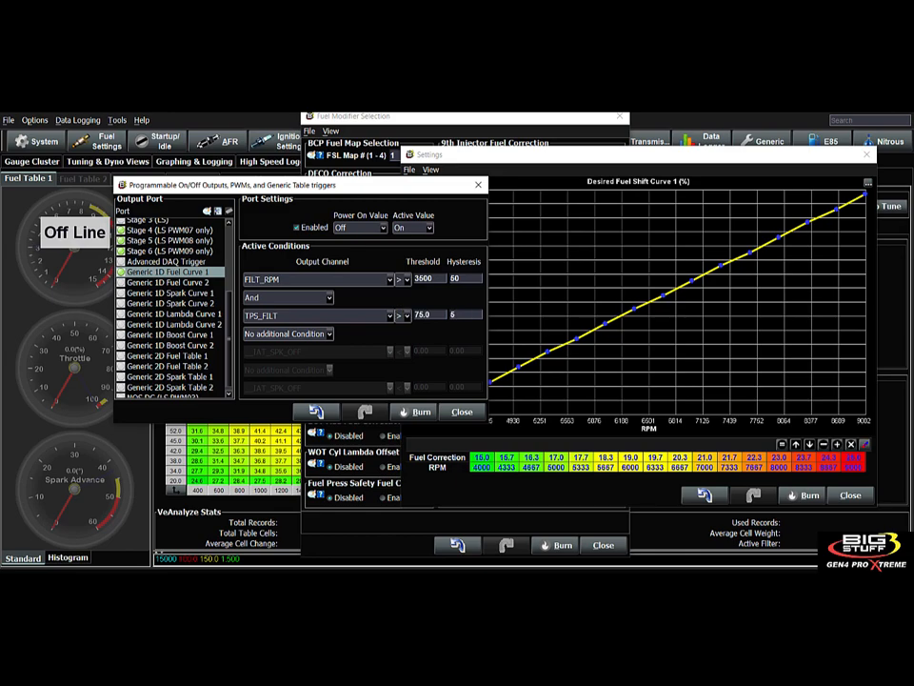
key("Tab")
- Close the port editor with the trigger still enabled, and close the Desired Fuel Shift Curve 1 graph
left_click_drag(383, 183, 297, 202)
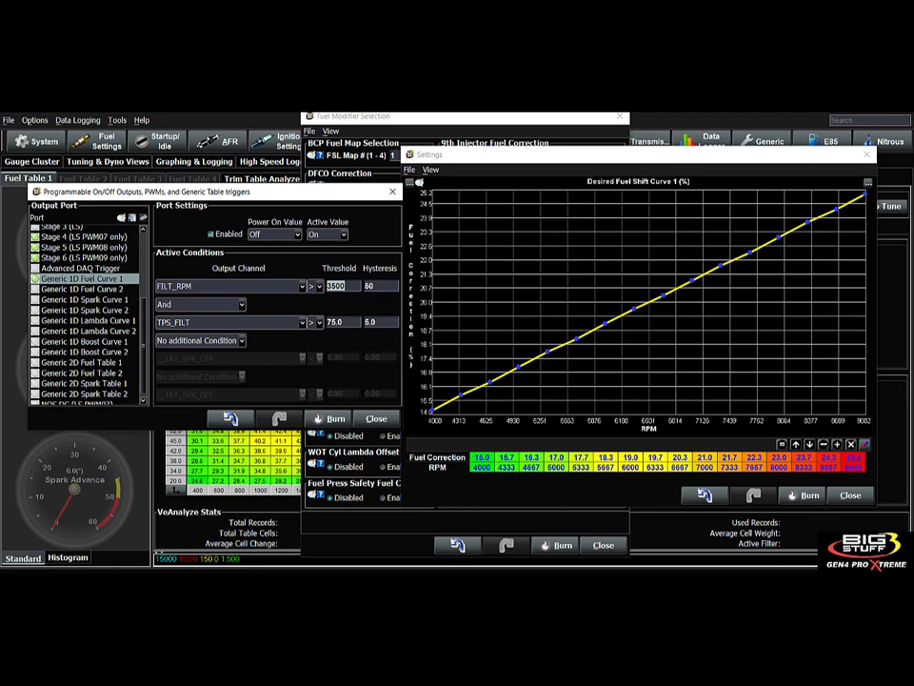
left_click(210, 234)
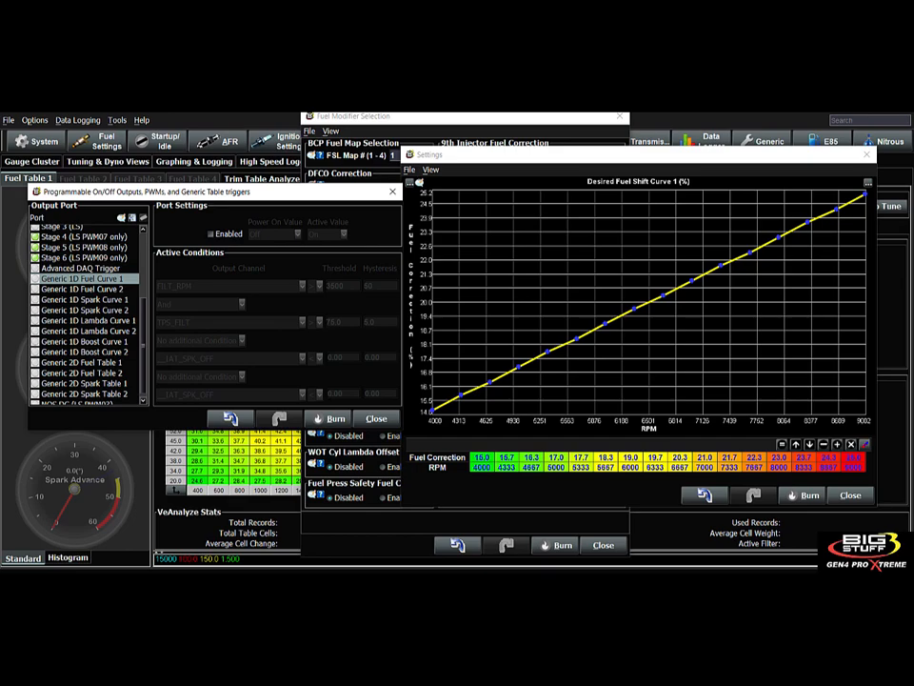
left_click(210, 234)
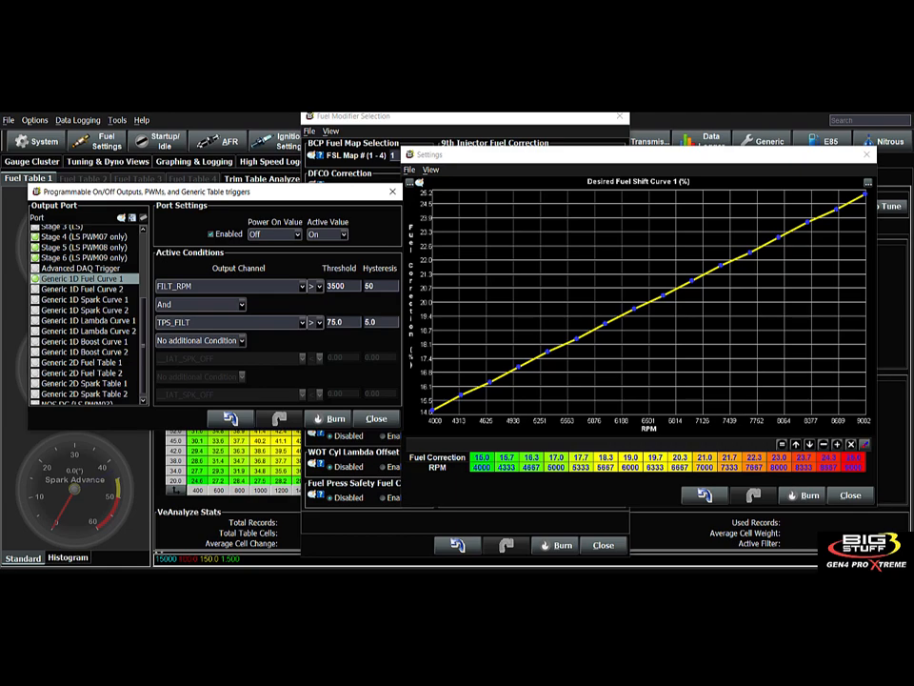
left_click(376, 419)
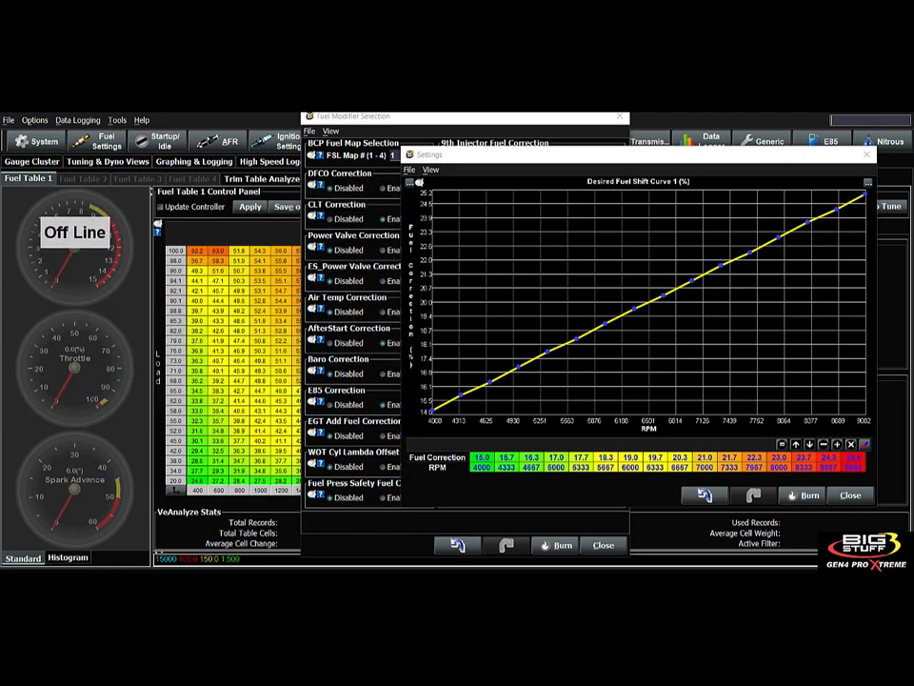
left_click(866, 154)
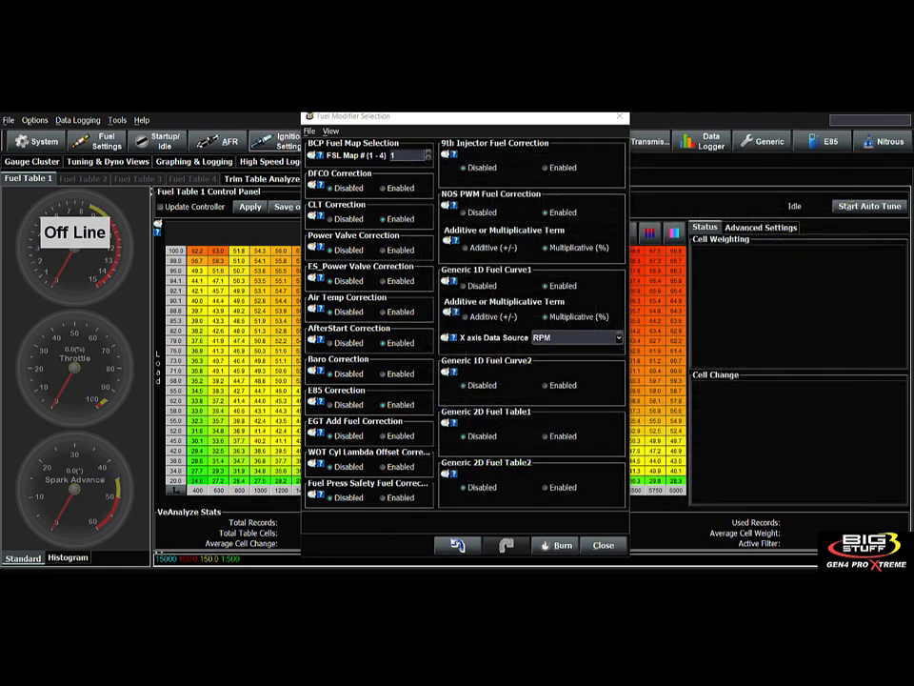
- Reopen the Generic Port Editor and untick Enabled for Generic 1D Fuel Curve 1's trigger
left_click(38, 141)
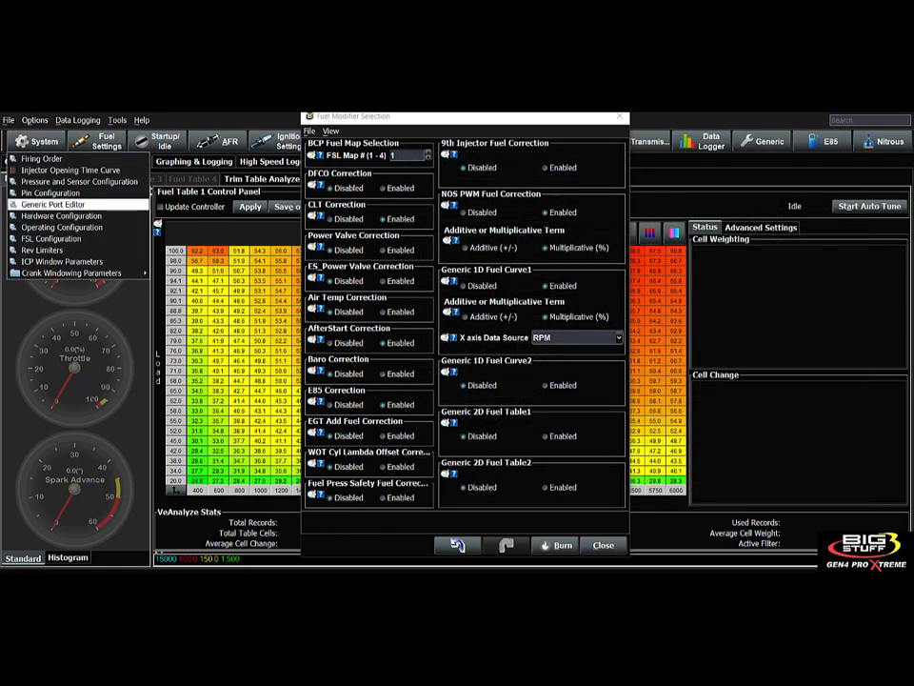
left_click(57, 204)
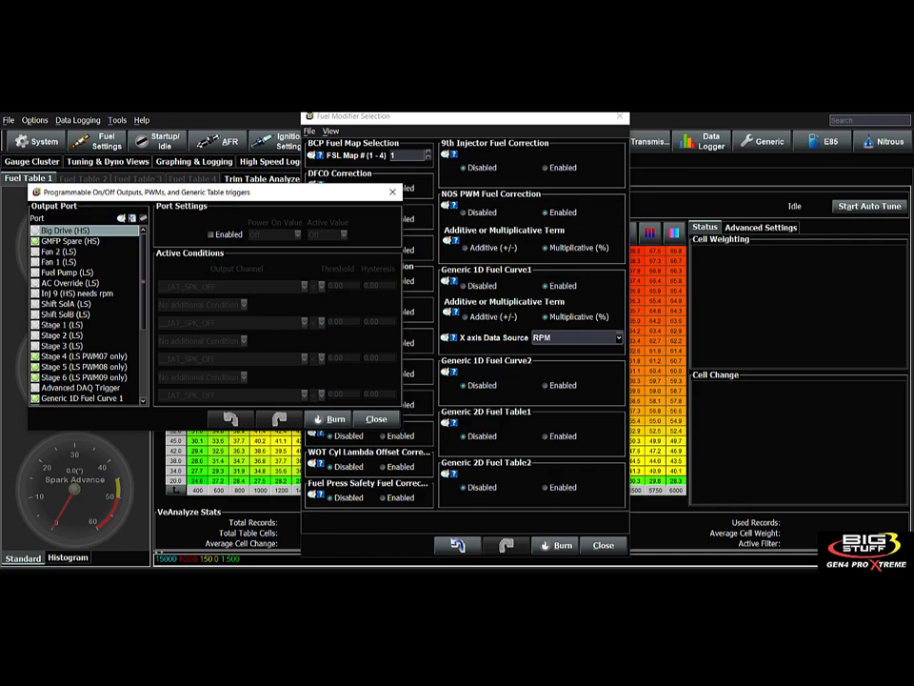
scroll(86, 314, "down", 4)
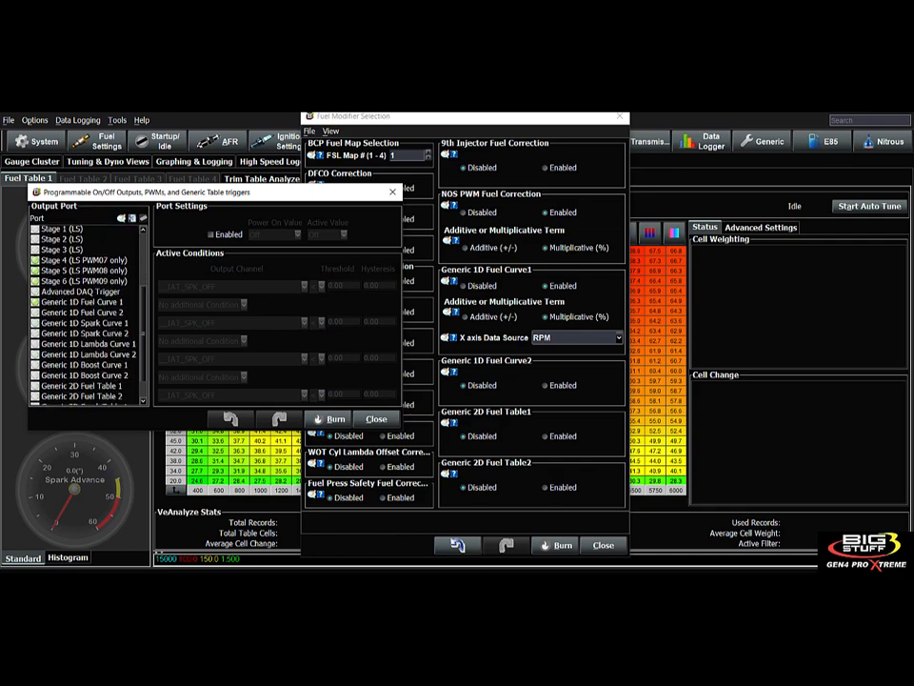
left_click(84, 302)
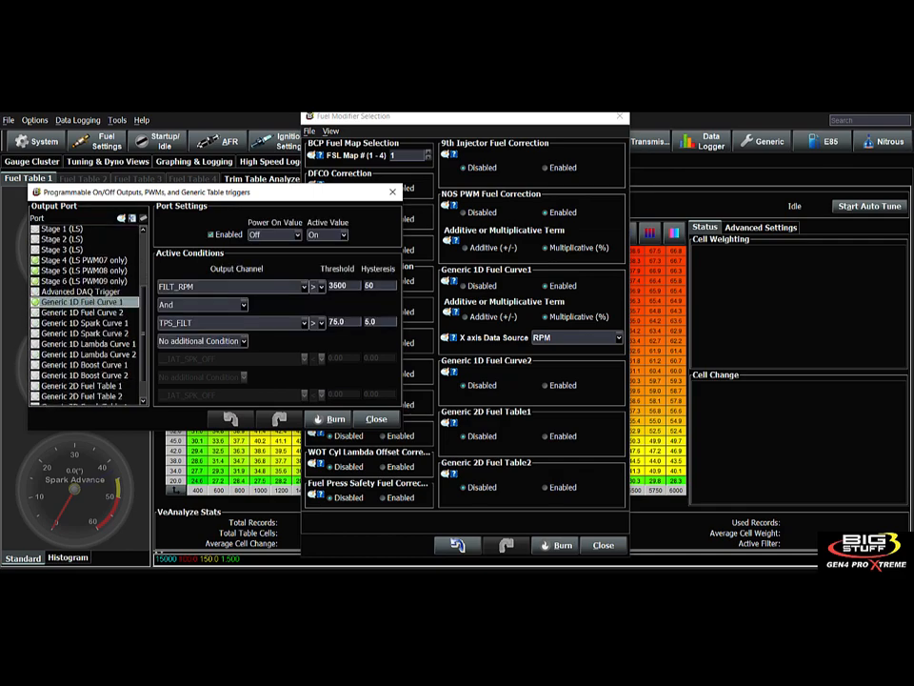
left_click(211, 234)
left_click(376, 419)
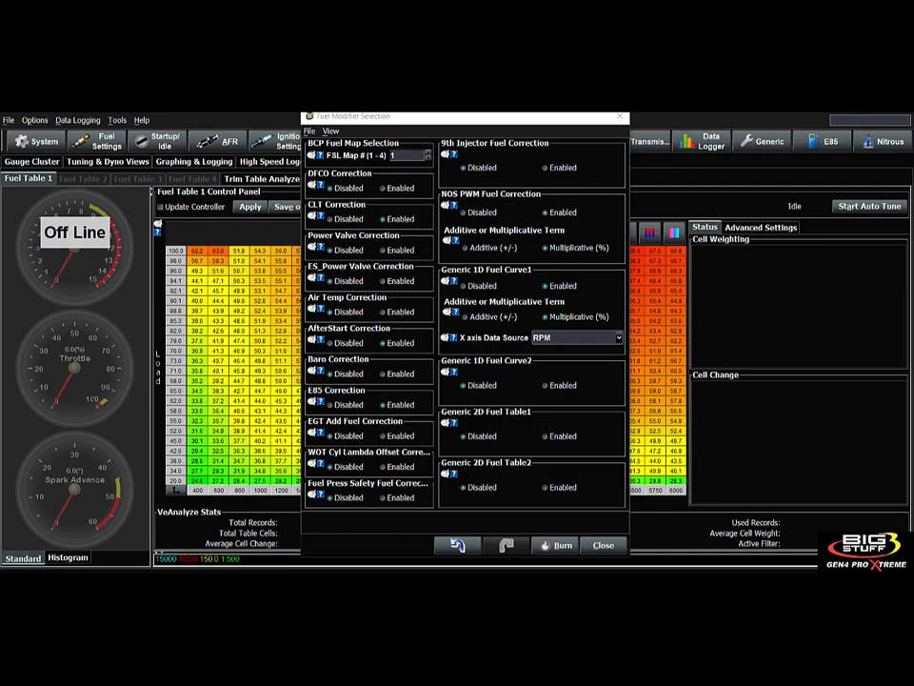
- Disable Generic 1D Fuel Curve1 and enable Generic 2D Fuel Table1 with RPM and TPS (%) axes
left_click(464, 285)
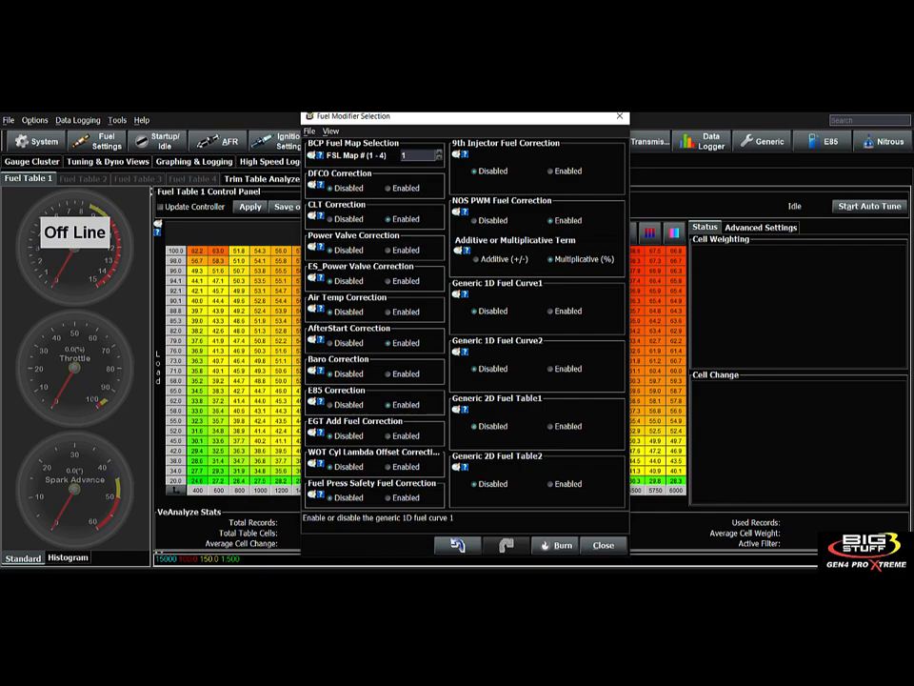
left_click(551, 427)
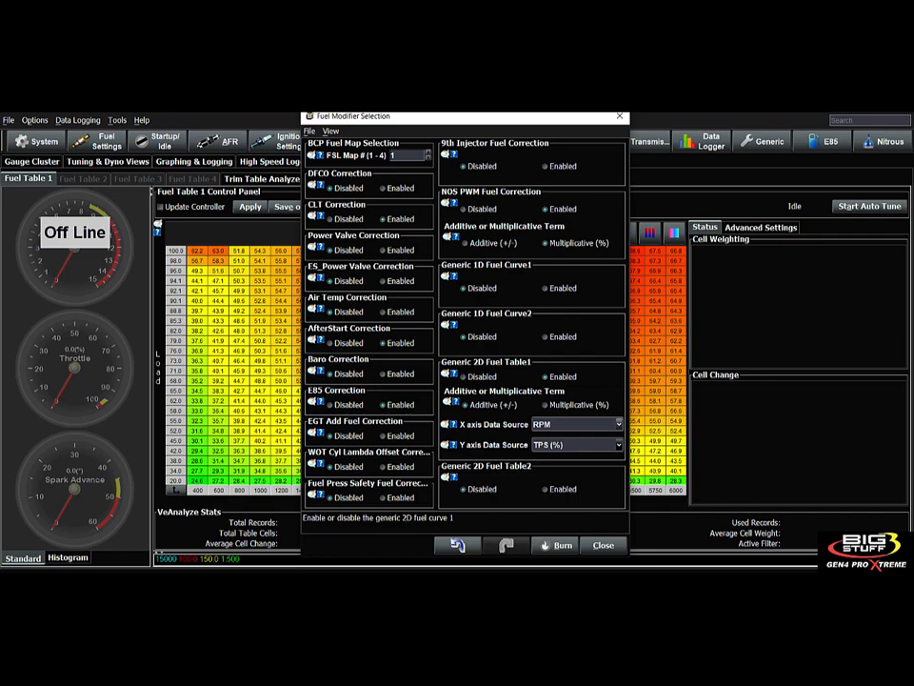
left_click(576, 424)
left_click(618, 423)
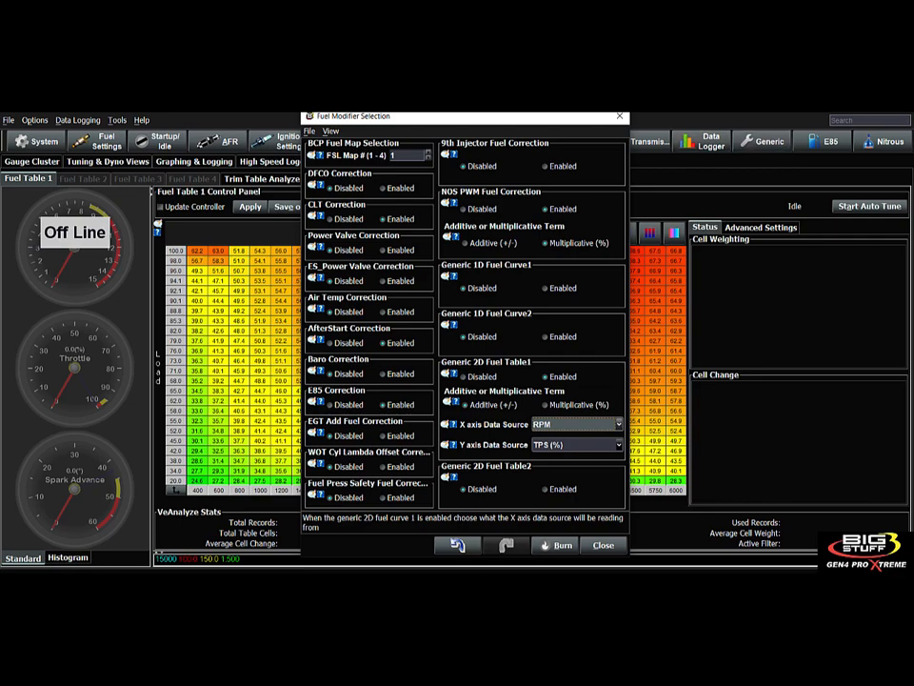
left_click(618, 445)
left_click(618, 445)
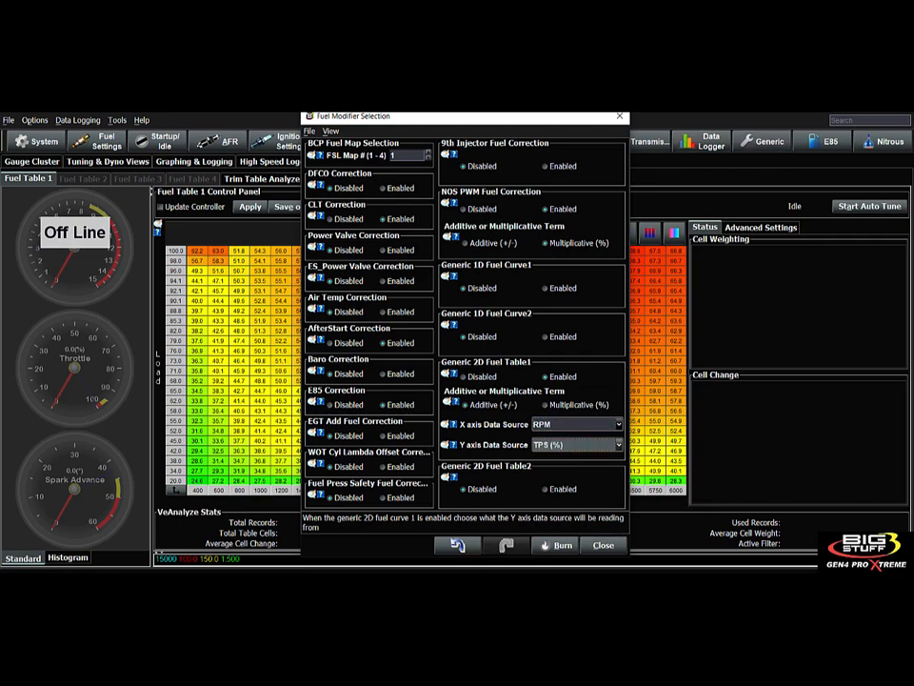
- Open the Generic 2D Fuel Table 1 grid from Generic > 2D
left_click(868, 120)
left_click(768, 141)
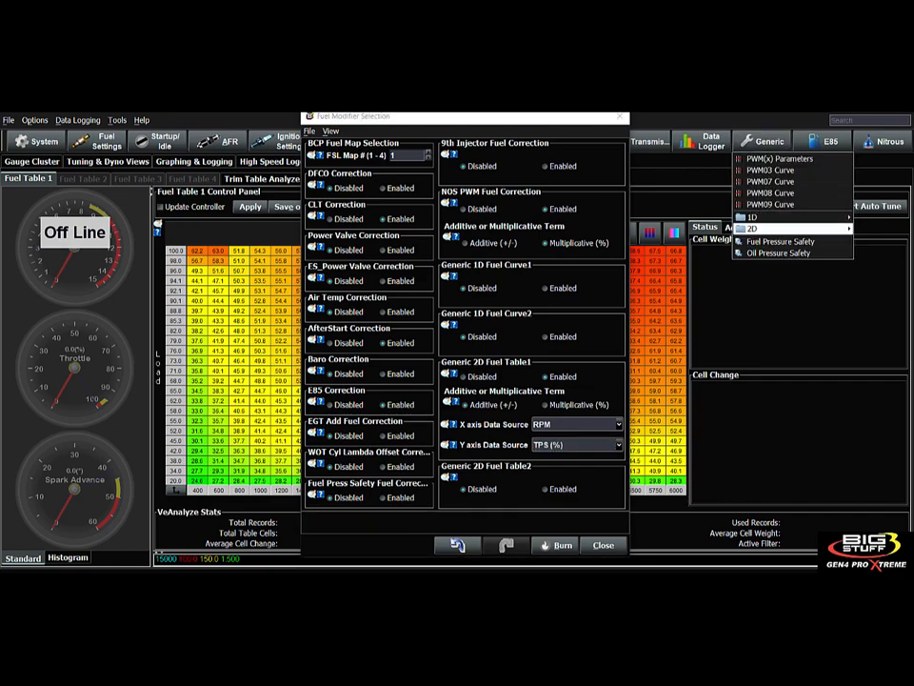
mouse_move(757, 228)
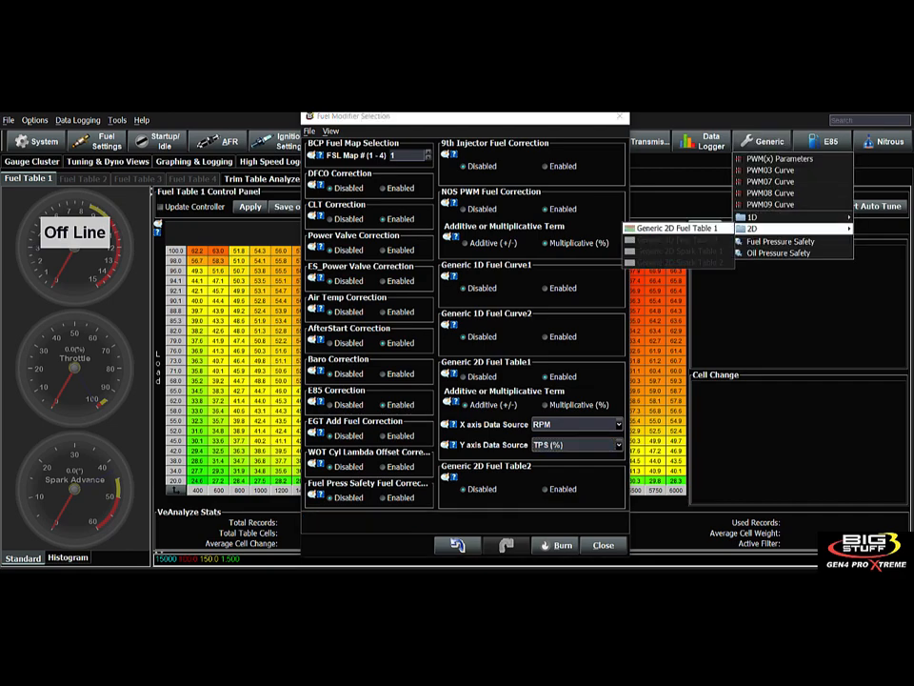
left_click(676, 228)
- Switch Generic 2D Fuel Table1 to Multiplicative (%) and reopen its grid
left_click_drag(381, 221, 295, 168)
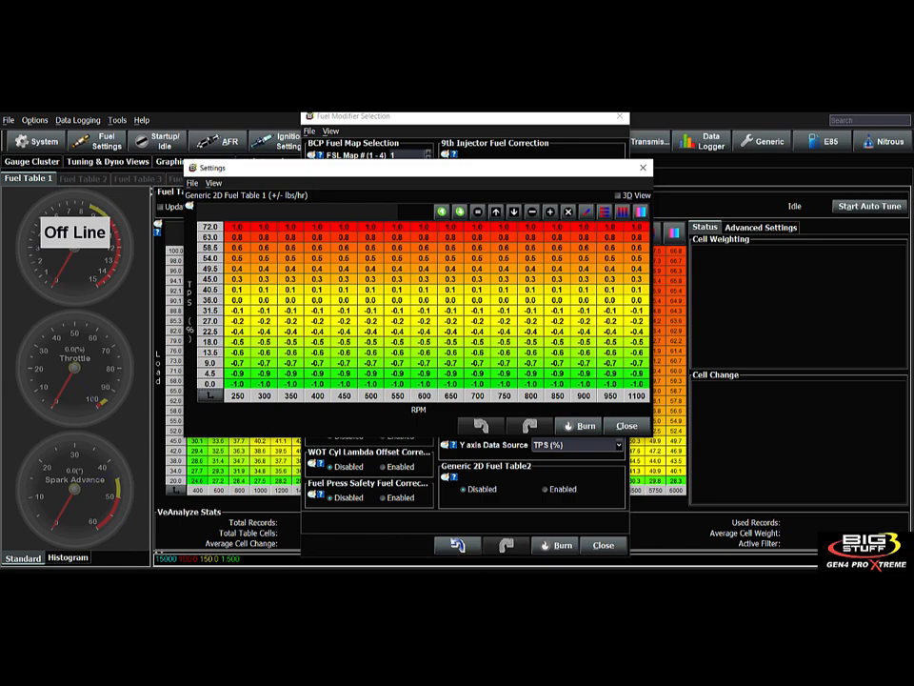
left_click(627, 426)
left_click(546, 405)
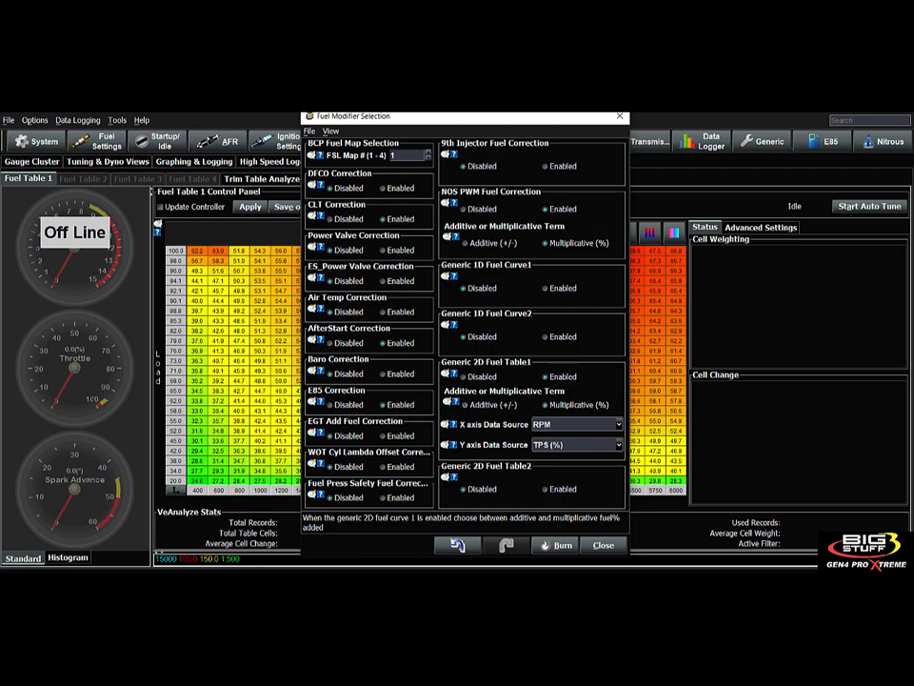
left_click(767, 141)
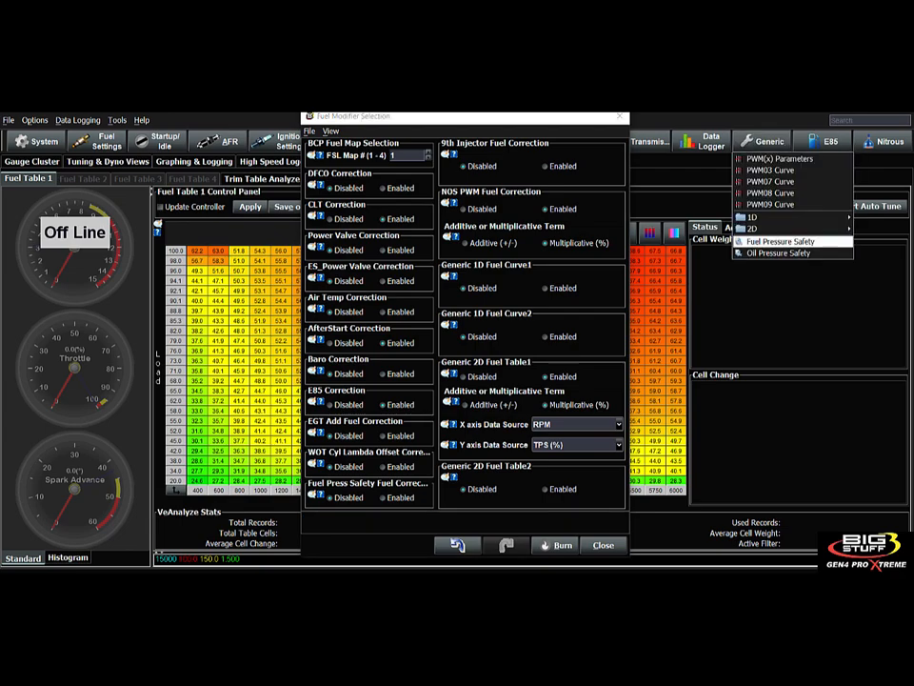
mouse_move(757, 228)
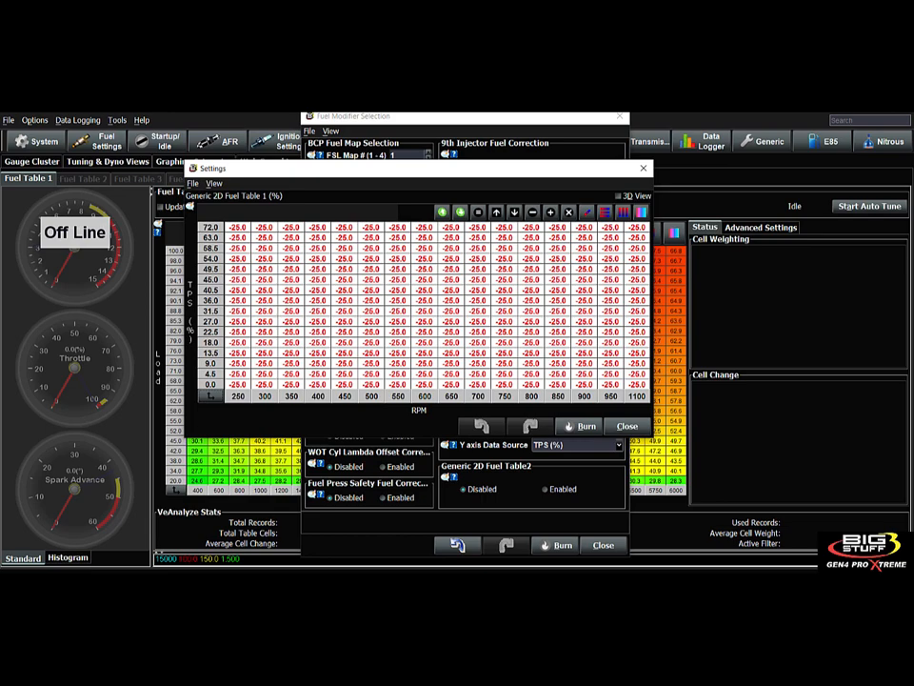
- Fill the 250 RPM column with 10 and the 1100 RPM column with 25, then interpolate each row
left_click_drag(237, 228, 237, 385)
type("10")
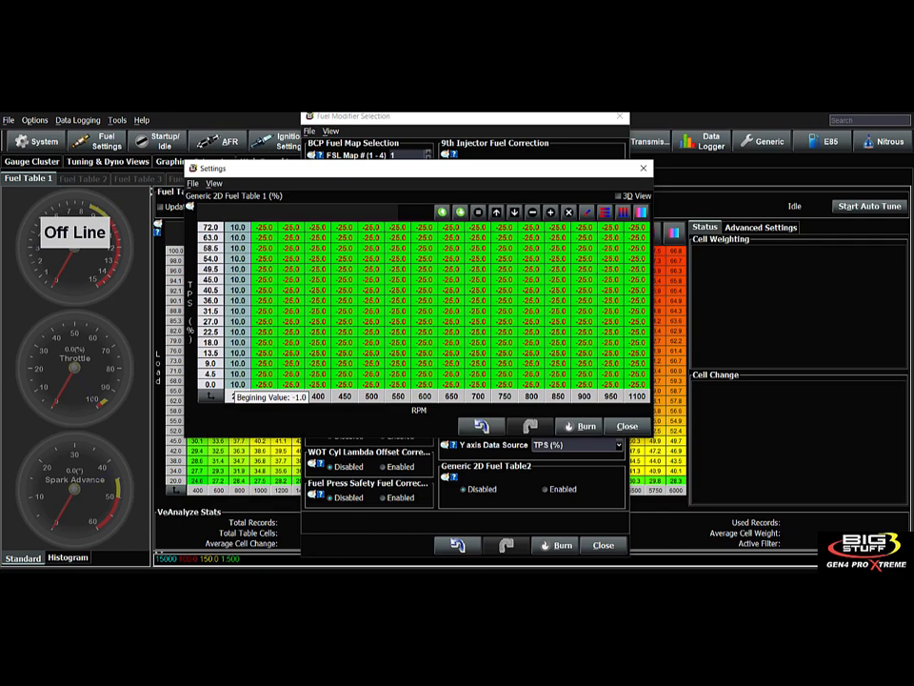
left_click_drag(637, 227, 637, 385)
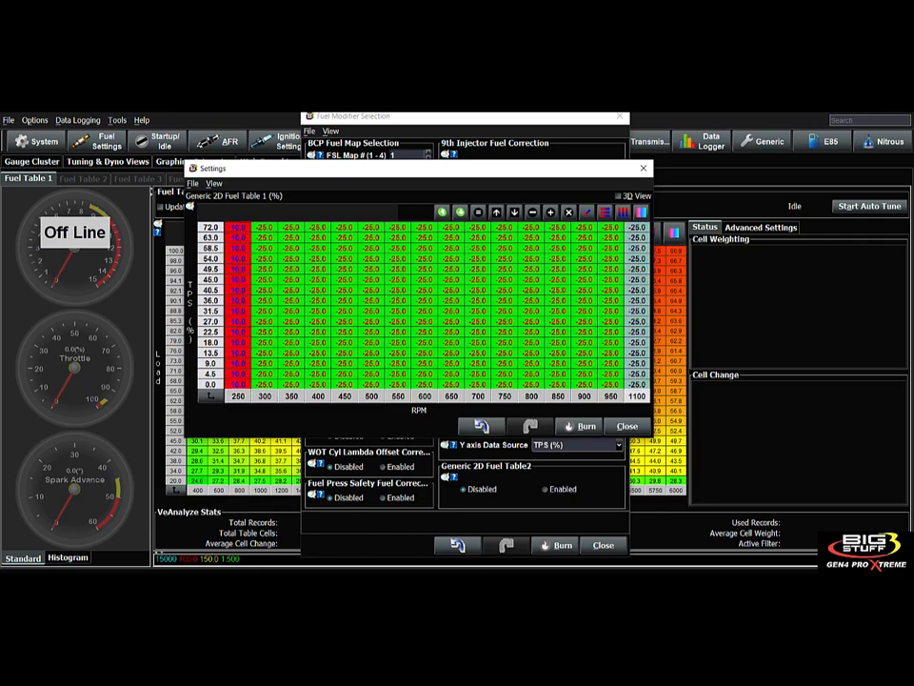
type("2")
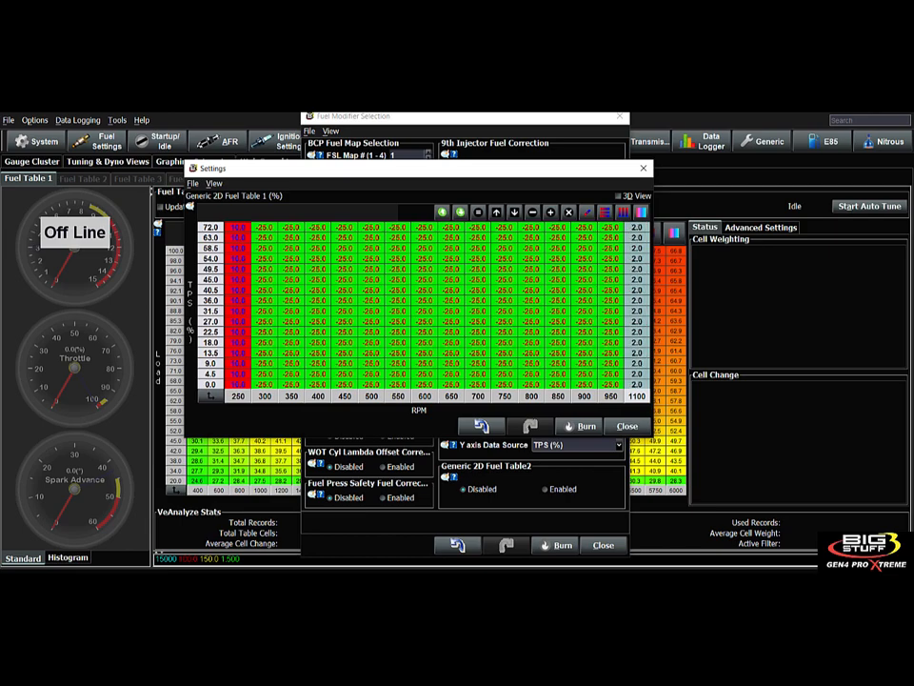
type("5")
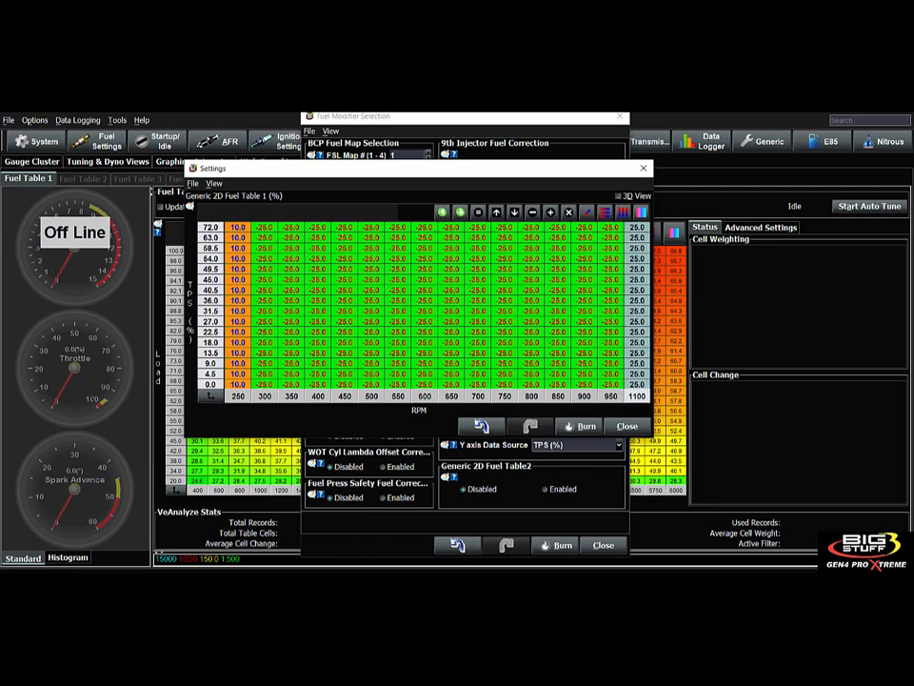
left_click(478, 322)
left_click_drag(238, 228, 637, 384)
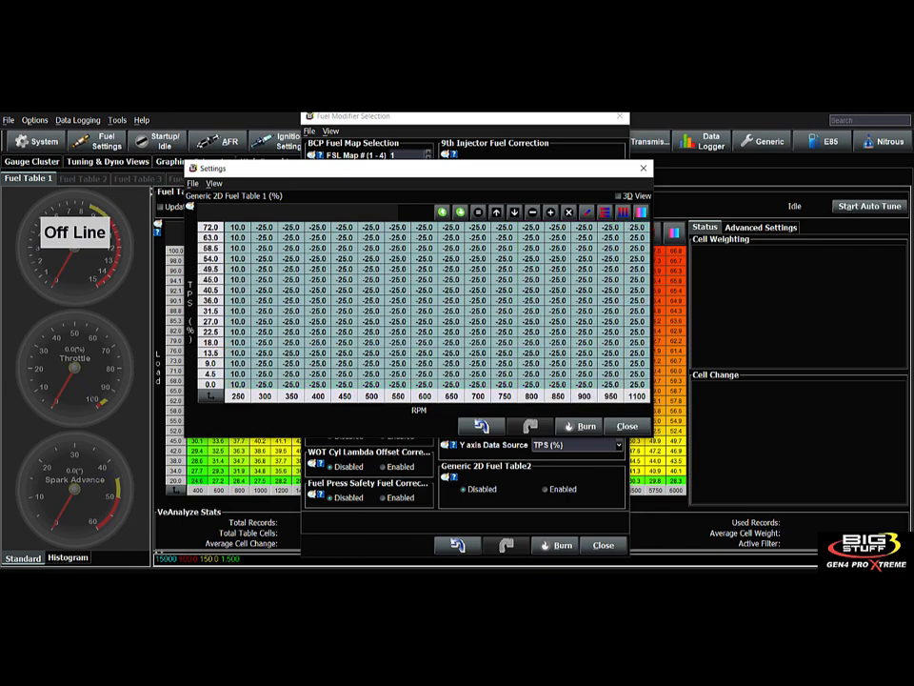
left_click(604, 212)
left_click(505, 280)
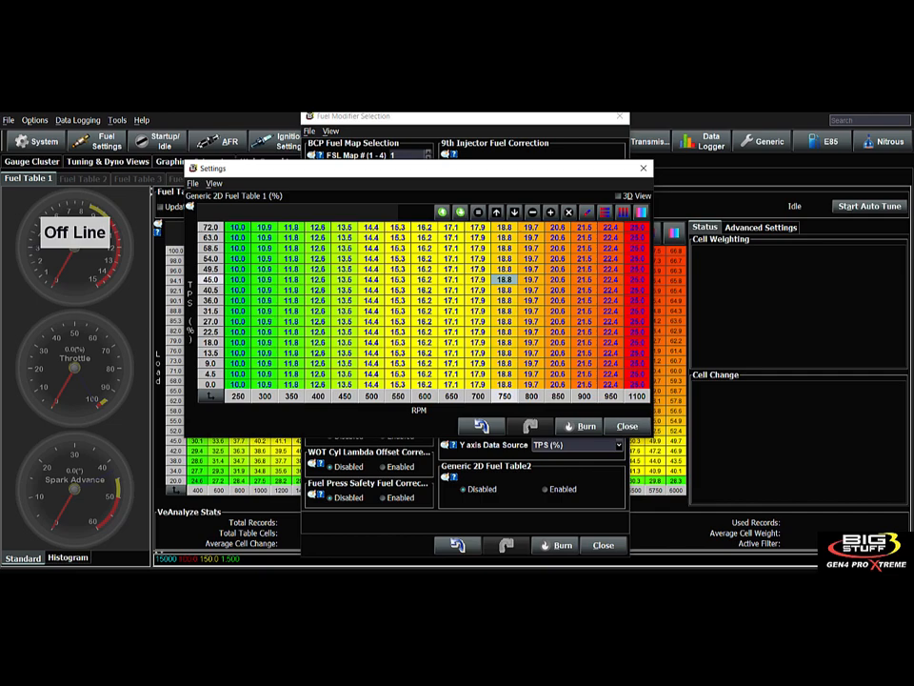
left_click_drag(404, 169, 711, 193)
- Set Generic 2D Fuel Table1's Y axis to BOOST (psig) and X axis to MPH, dismissing the limit warning
left_click(493, 118)
left_click_drag(493, 118, 206, 118)
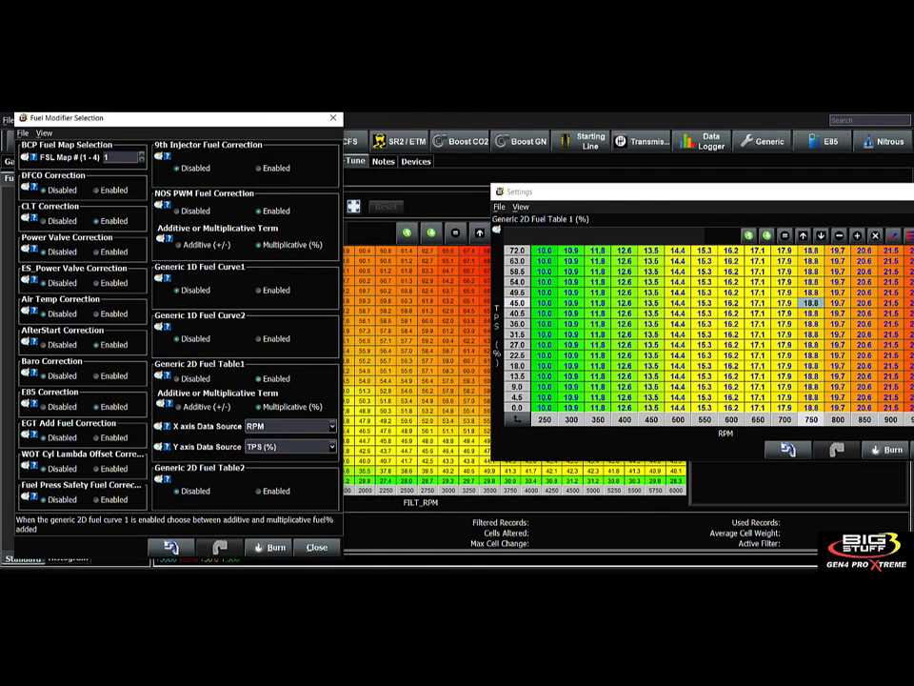
left_click_drag(595, 196, 486, 201)
left_click(332, 446)
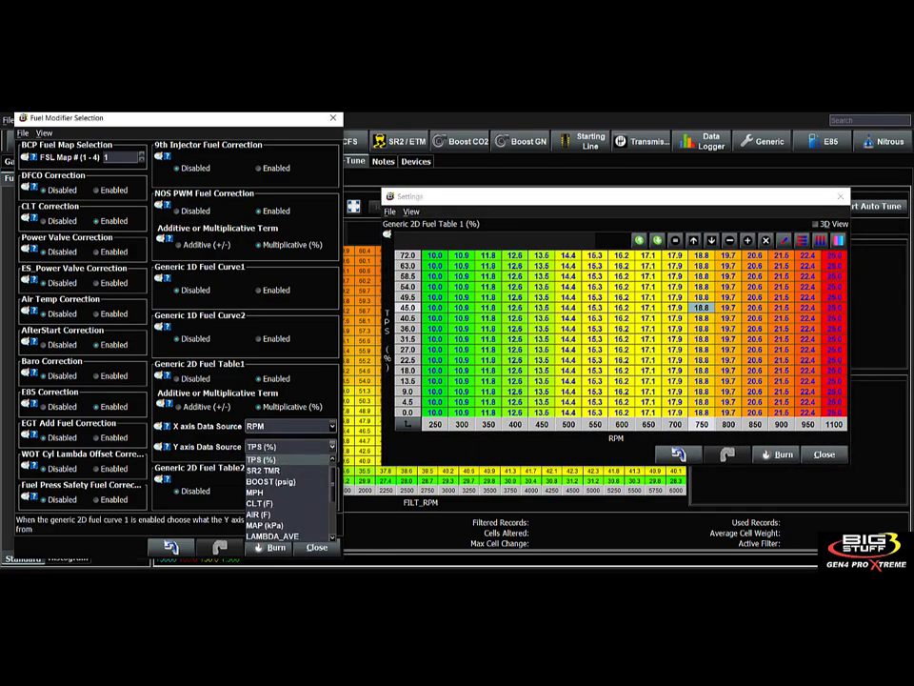
left_click(273, 481)
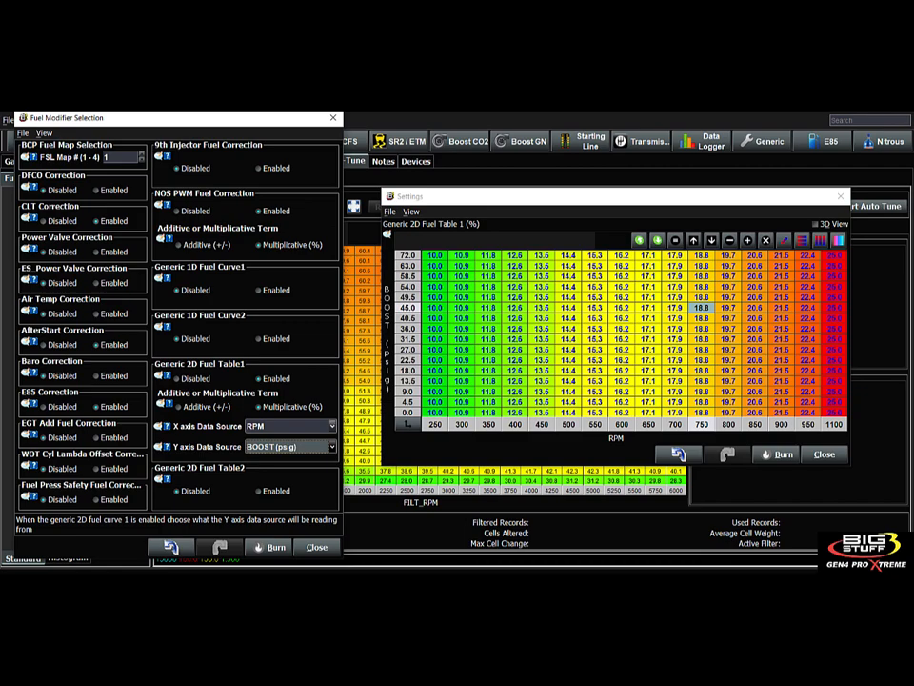
left_click(331, 446)
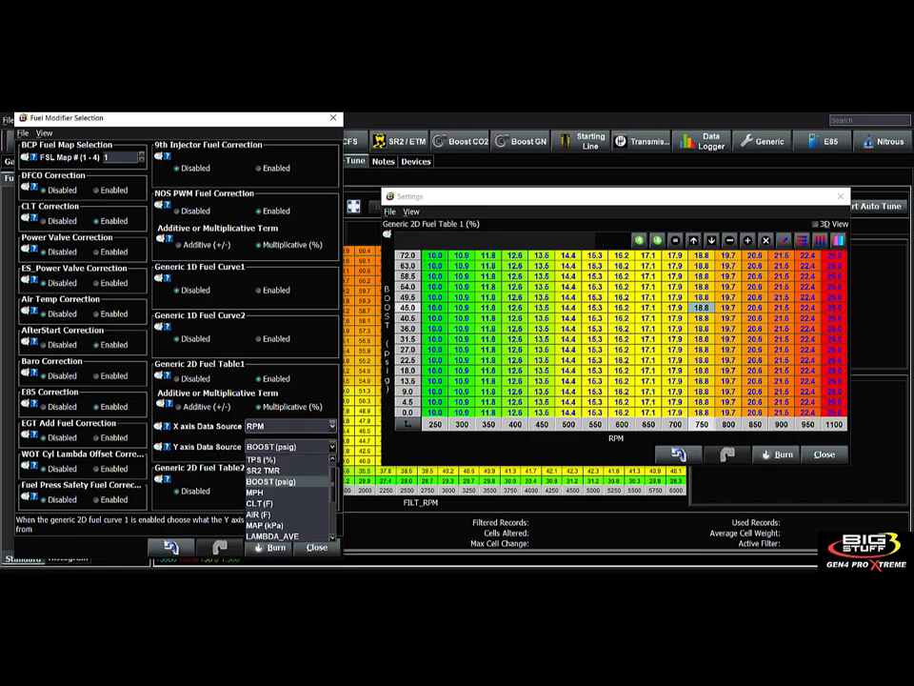
left_click(285, 426)
left_click(255, 483)
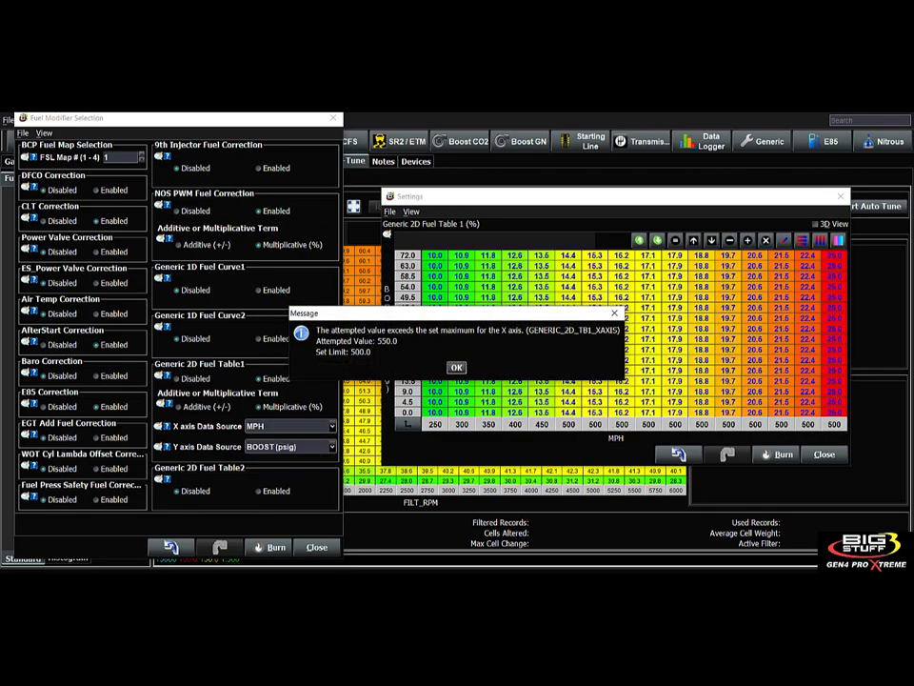
key("Return")
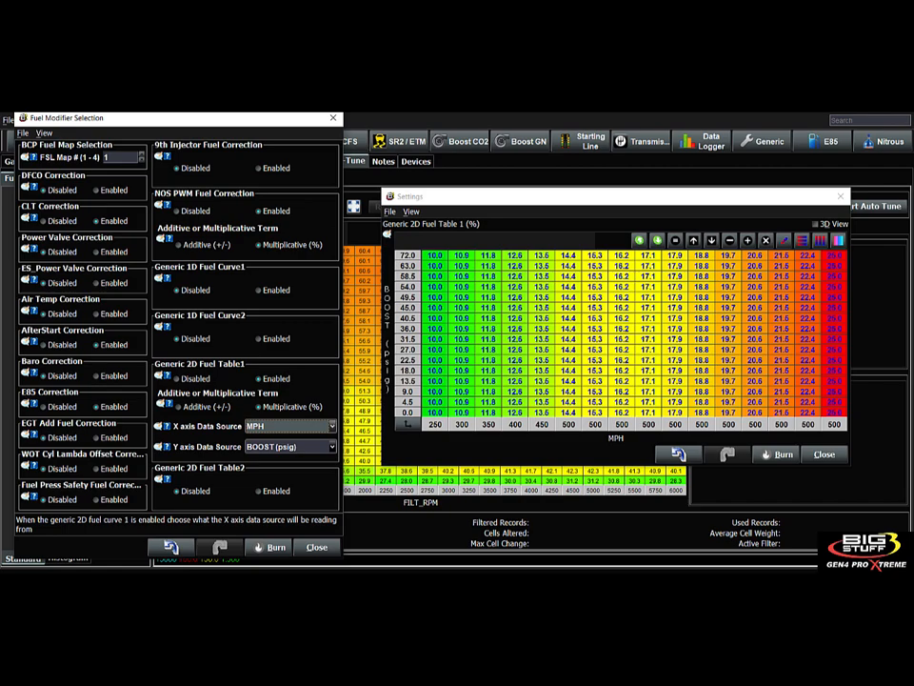
left_click_drag(180, 121, 335, 120)
left_click(35, 141)
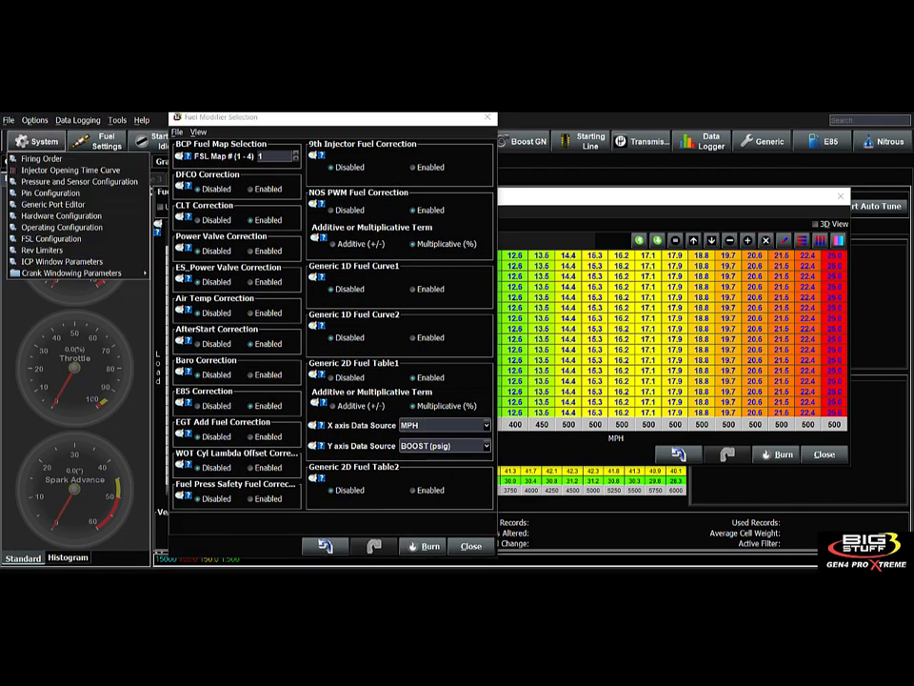
- In the Generic Port Editor, toggle Generic 2D Fuel Table 1's trigger on and back off, then close
left_click(53, 204)
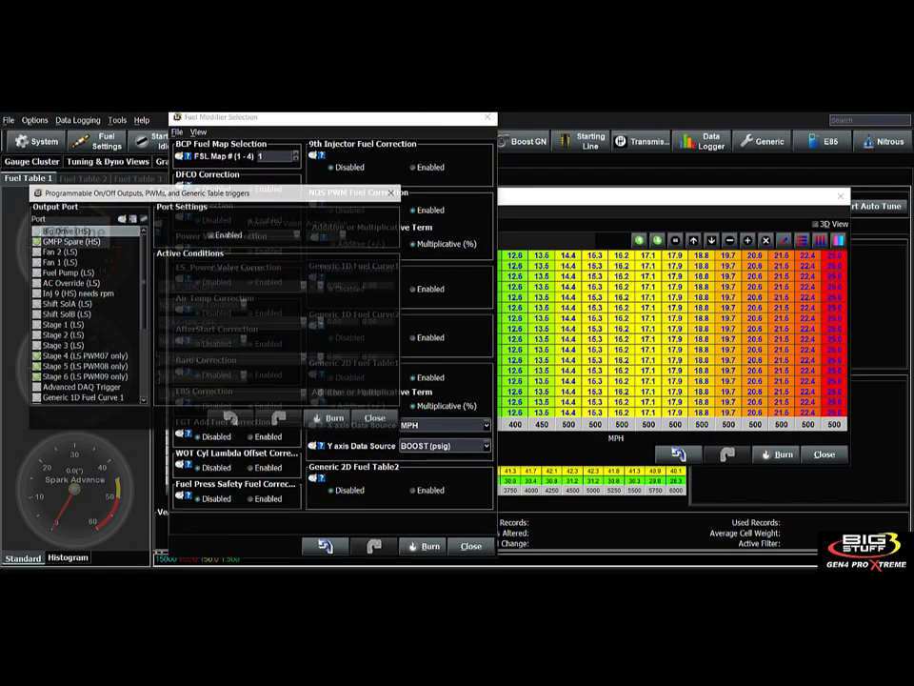
scroll(86, 314, "down", 4)
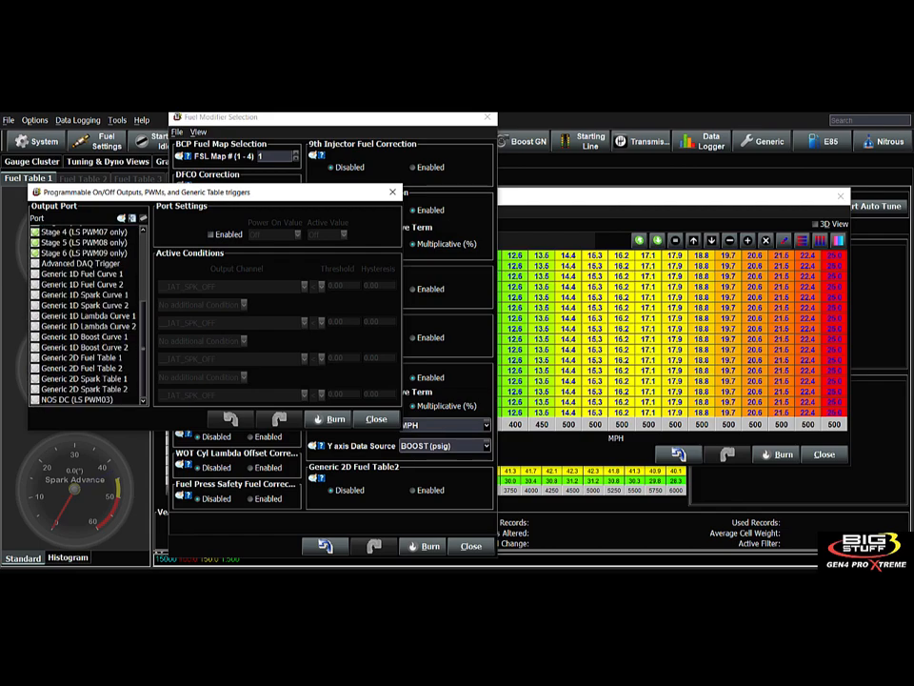
left_click(82, 358)
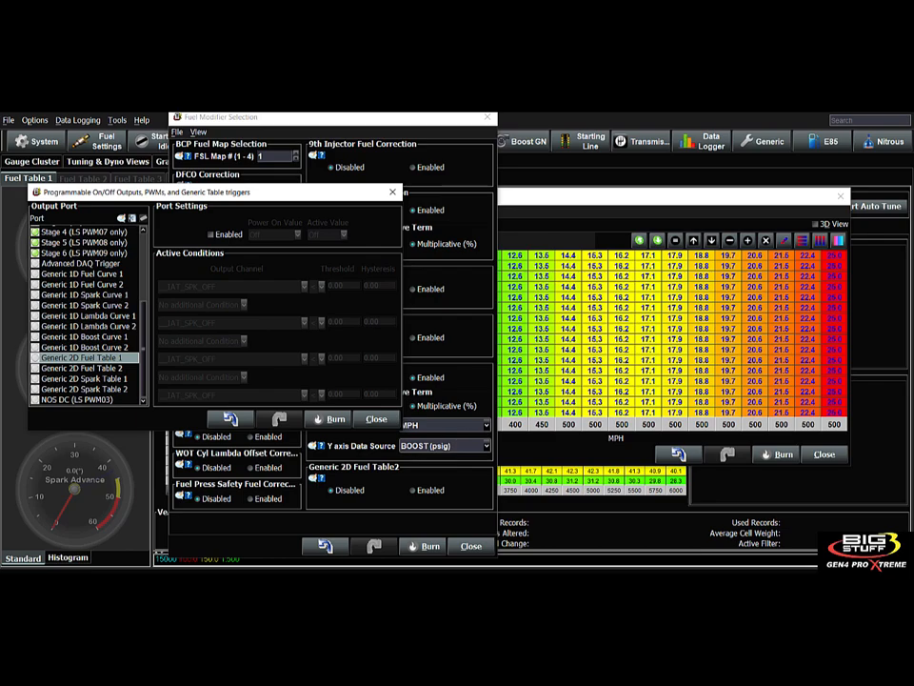
left_click(210, 234)
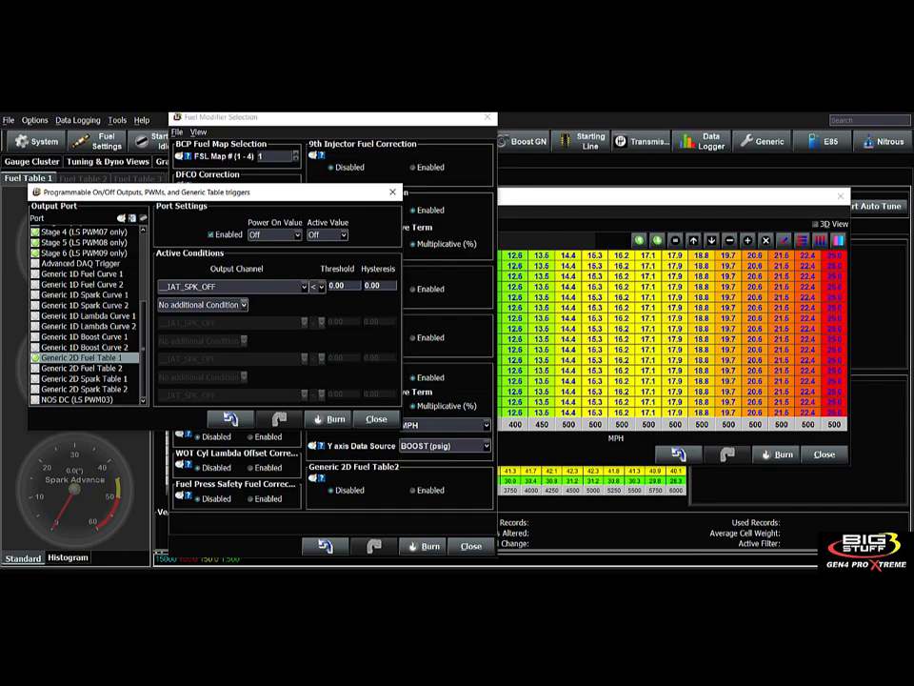
left_click(211, 235)
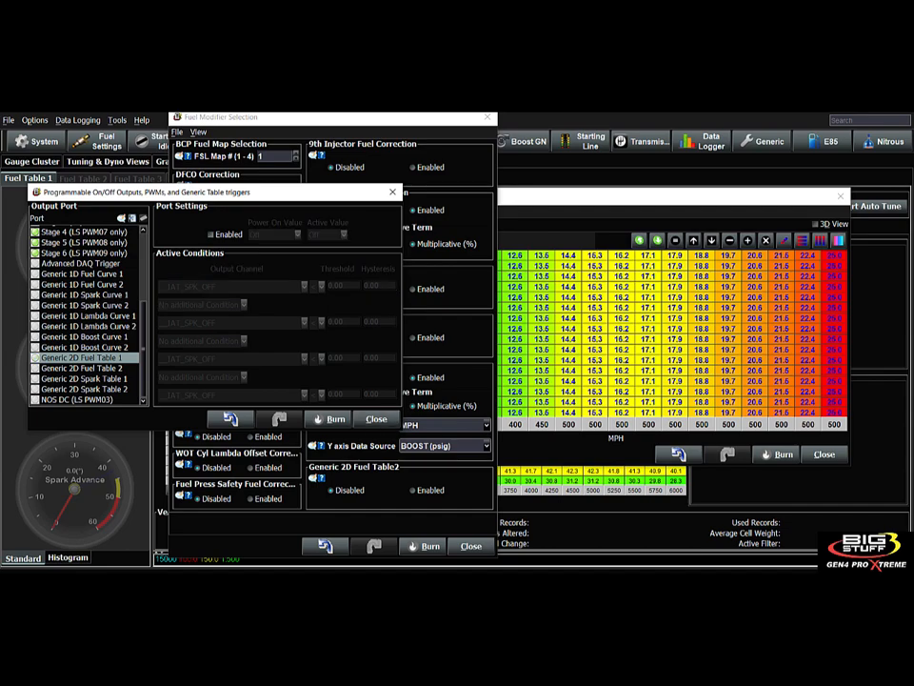
left_click(377, 419)
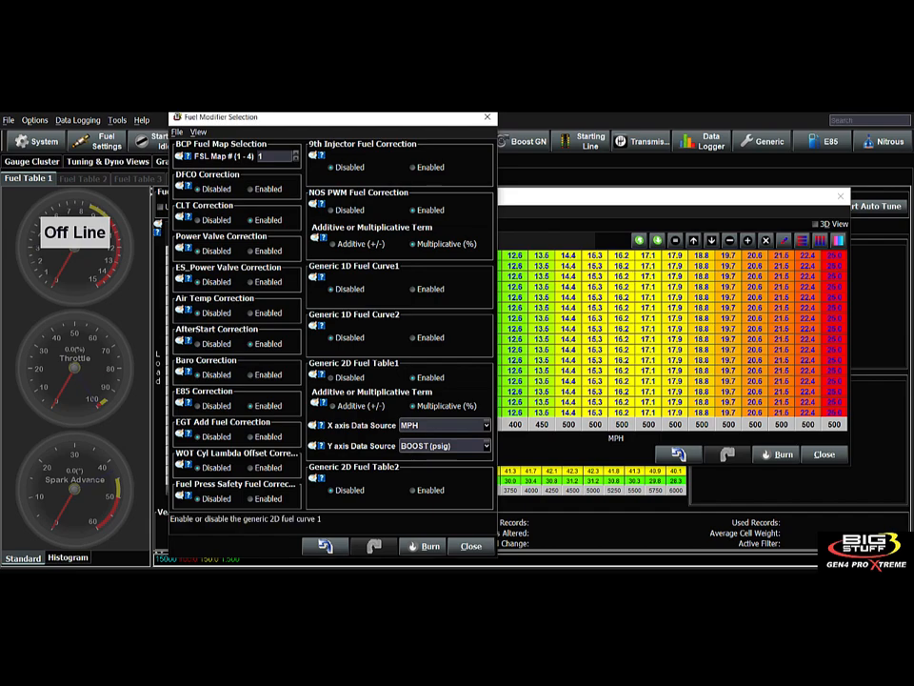
- Set Generic 2D Fuel Table1 to Disabled and close its table grid
left_click(332, 378)
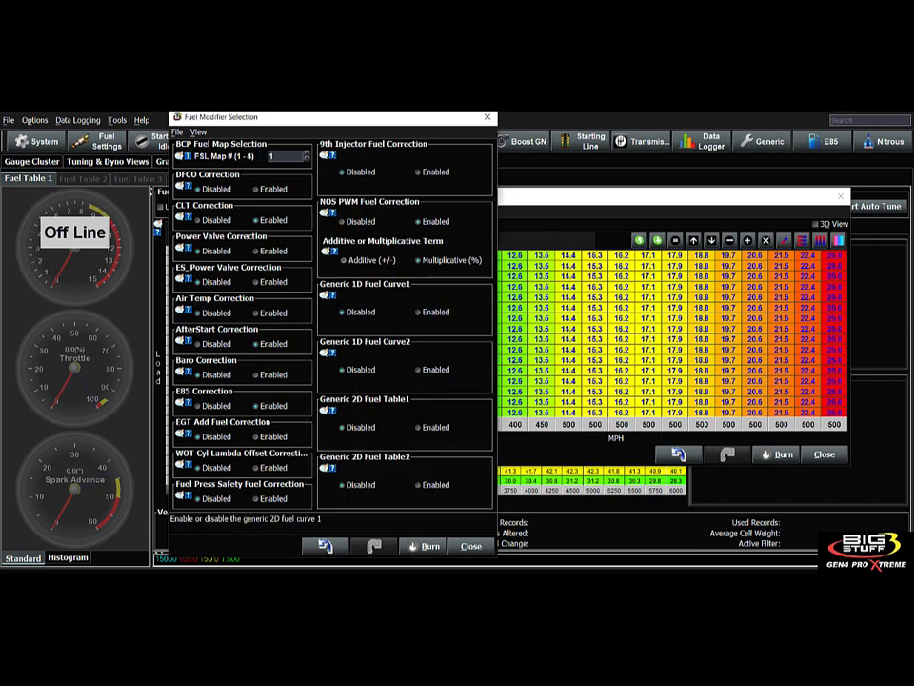
left_click(609, 196)
left_click(825, 455)
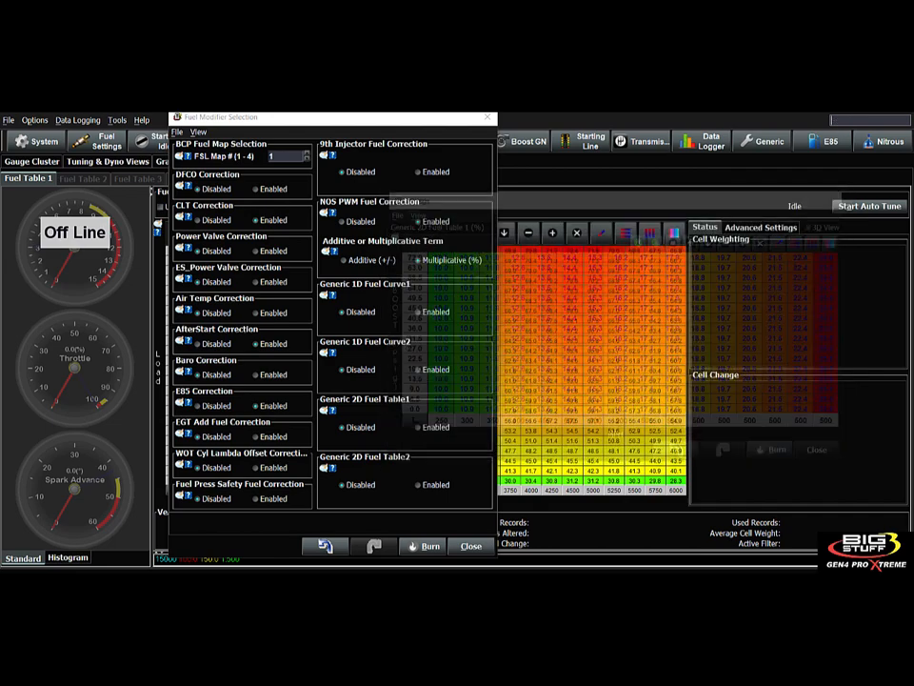
left_click_drag(278, 119, 412, 112)
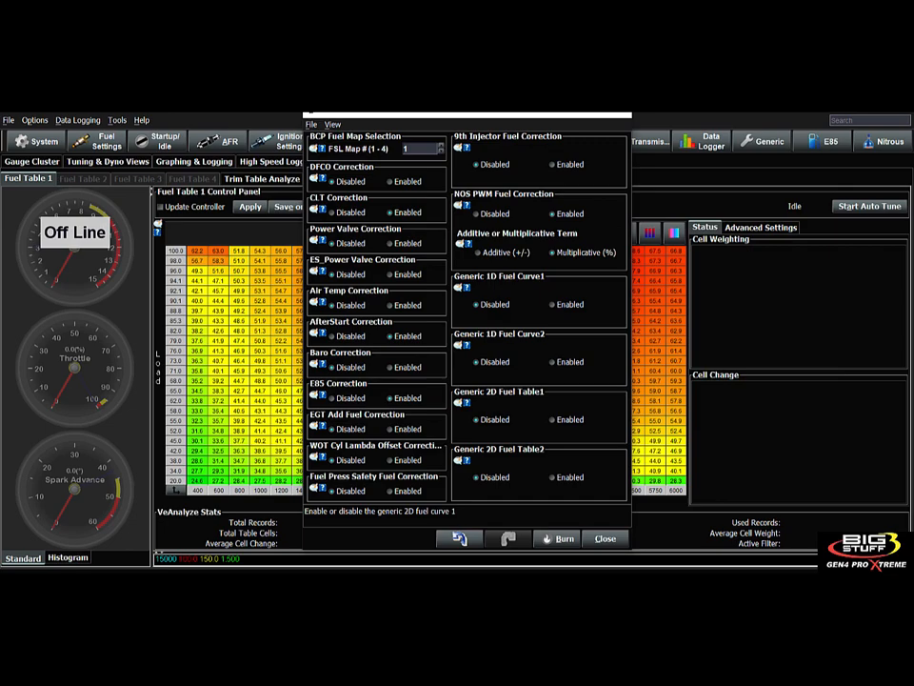